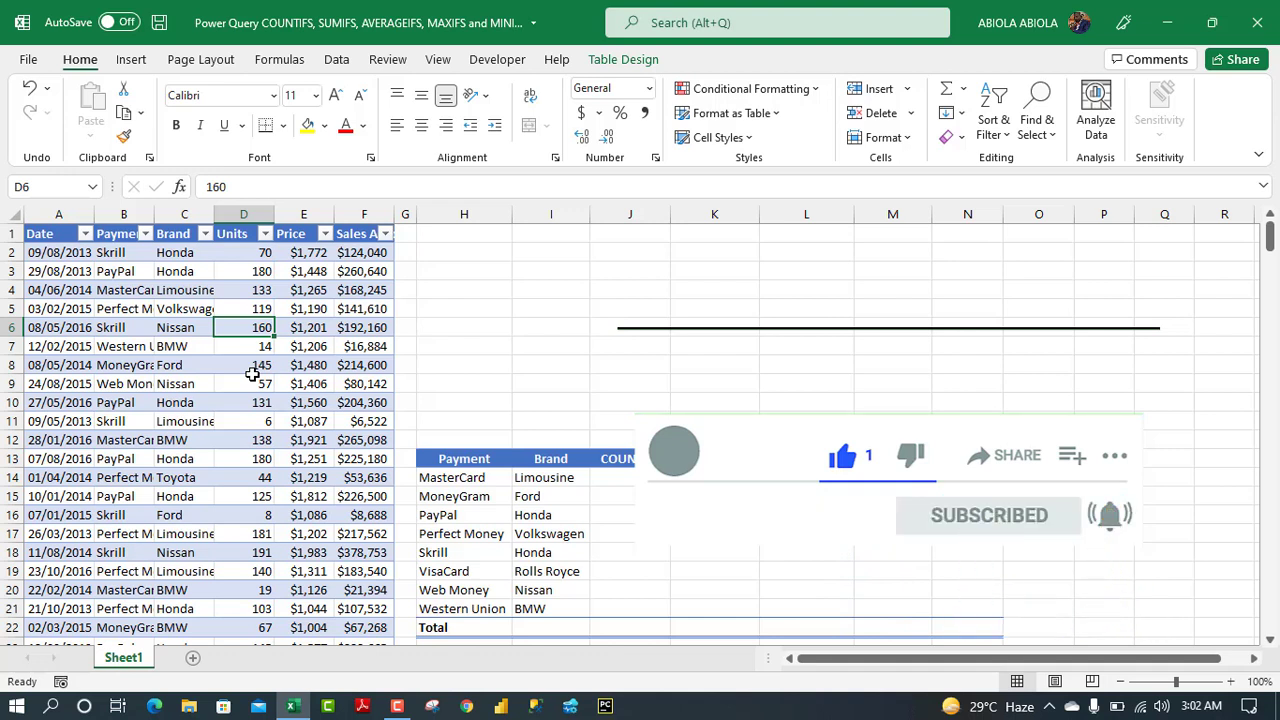
# - Load the fSalesData table from the worksheet into the Power Query Editor
pyautogui.click(252, 375)
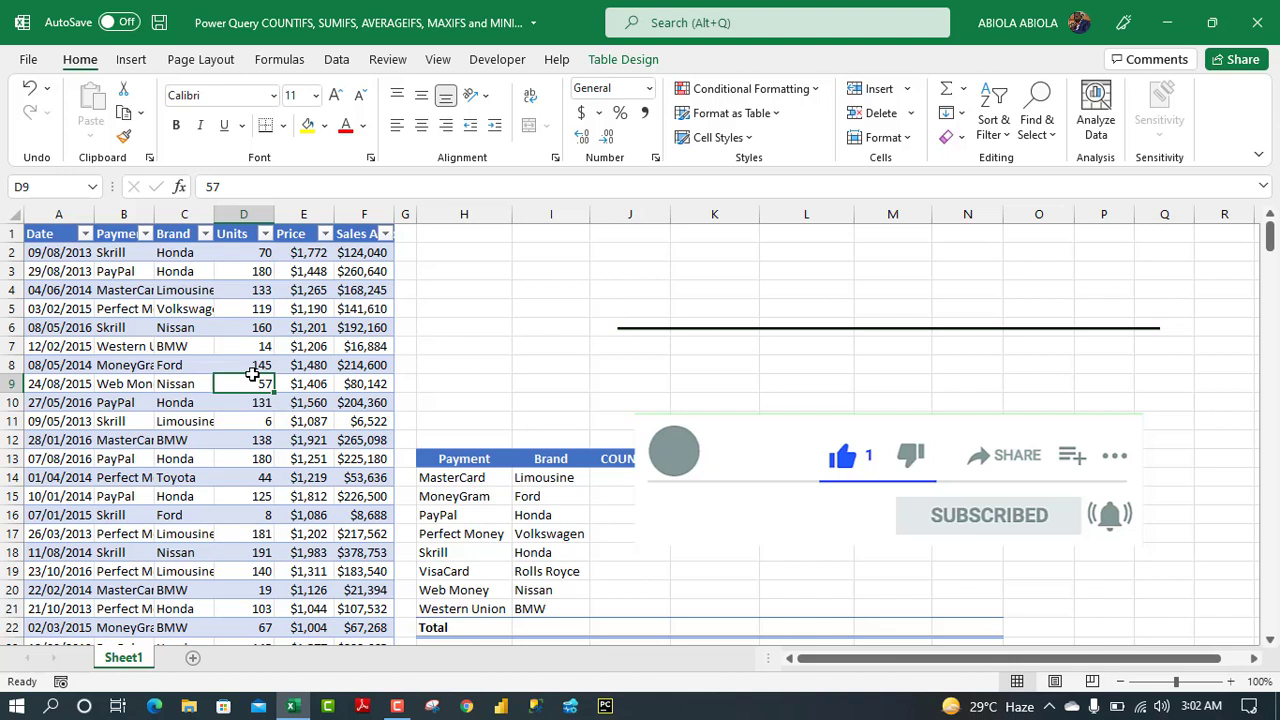
pyautogui.click(184, 347)
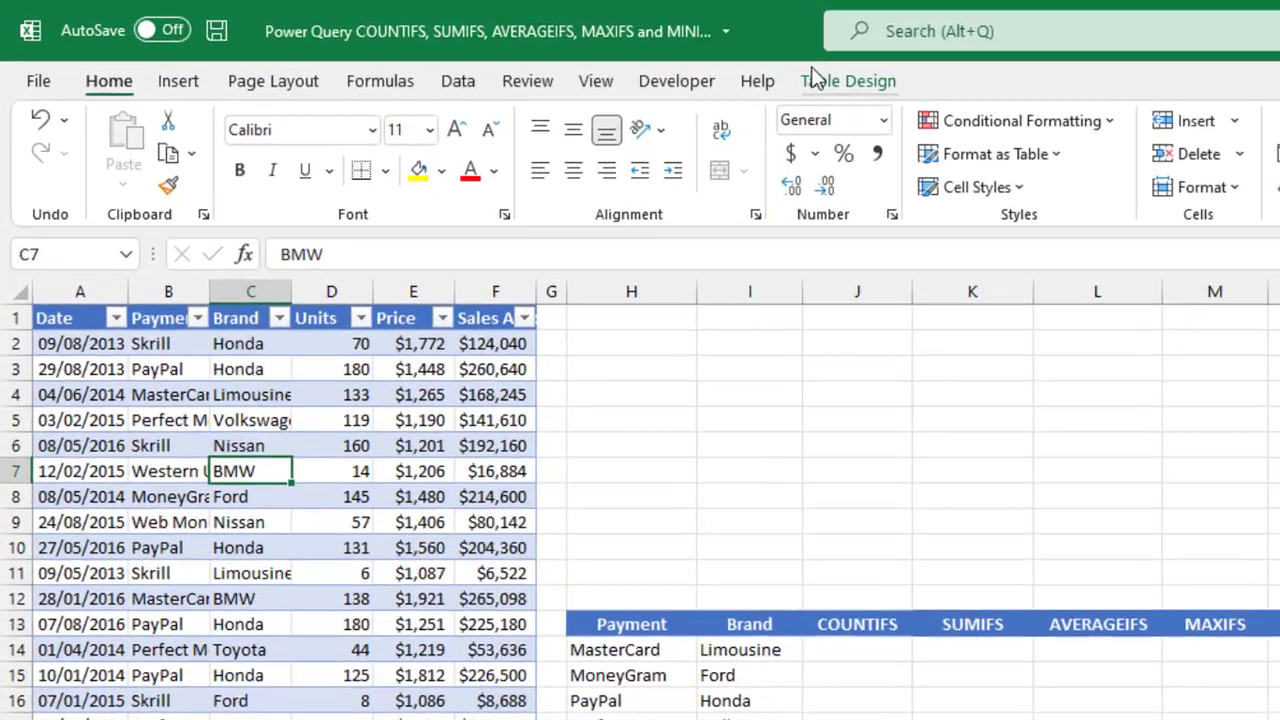
pyautogui.click(623, 59)
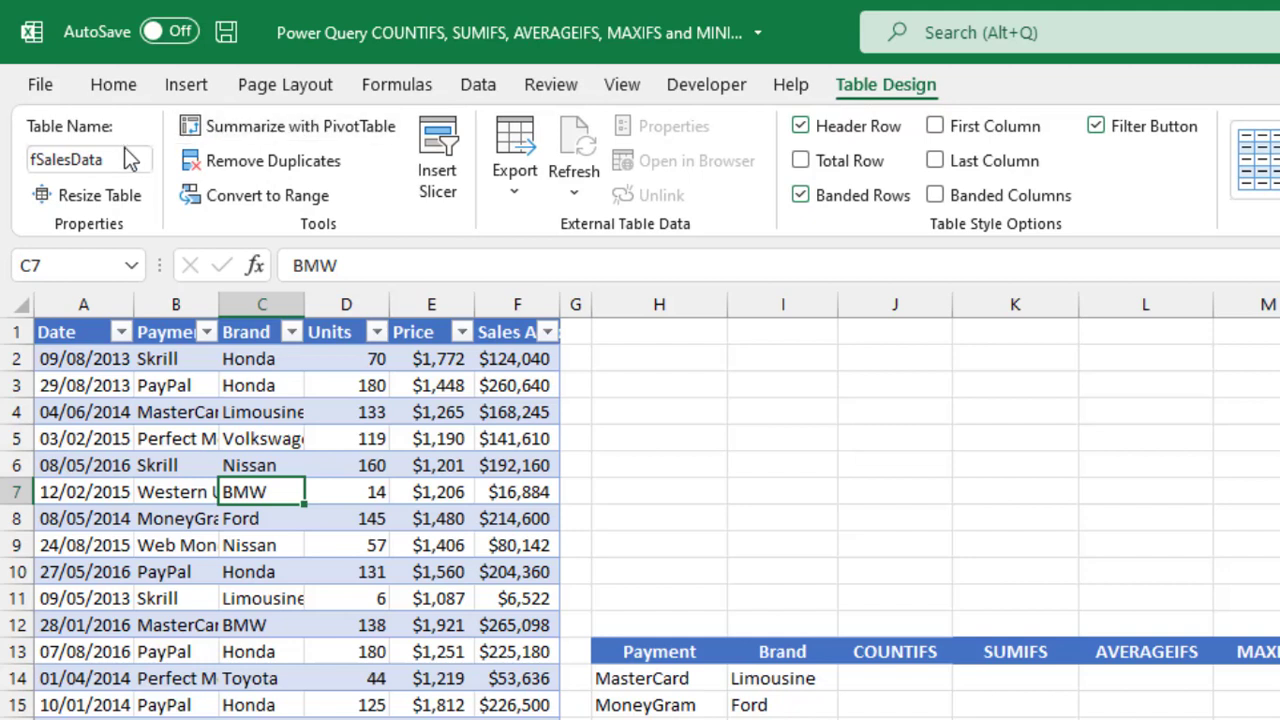
pyautogui.click(228, 510)
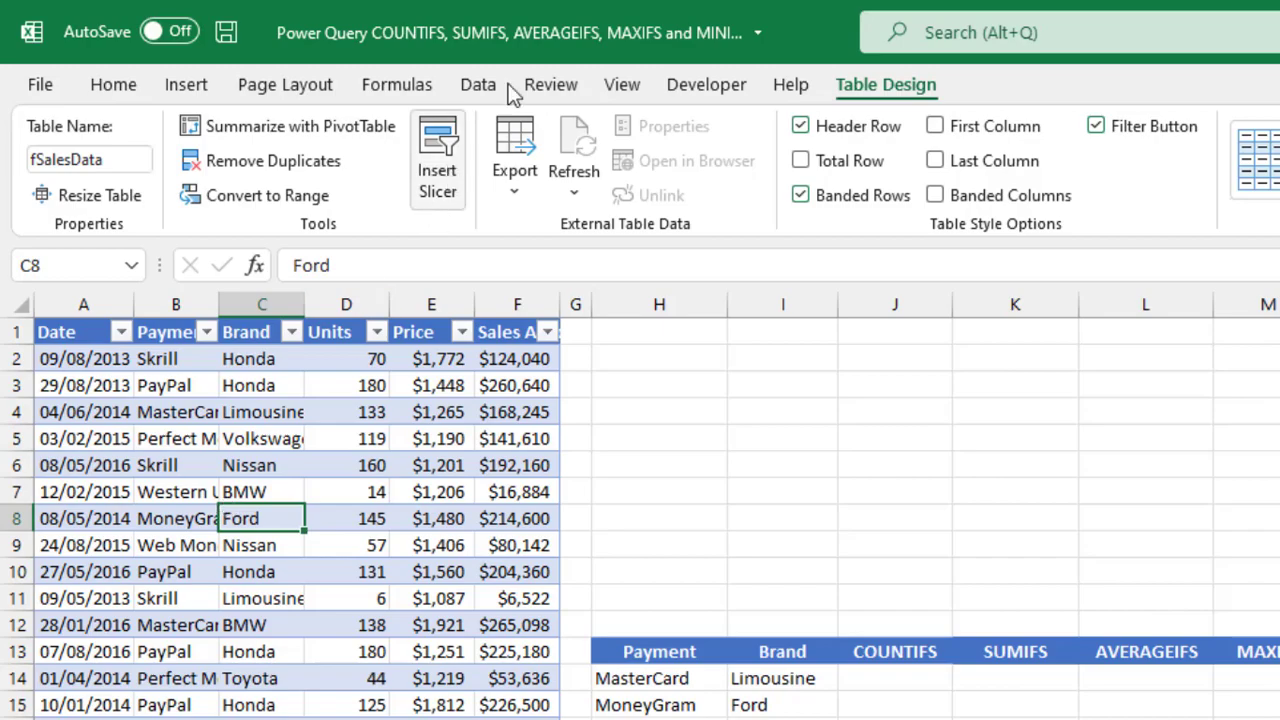
pyautogui.click(476, 87)
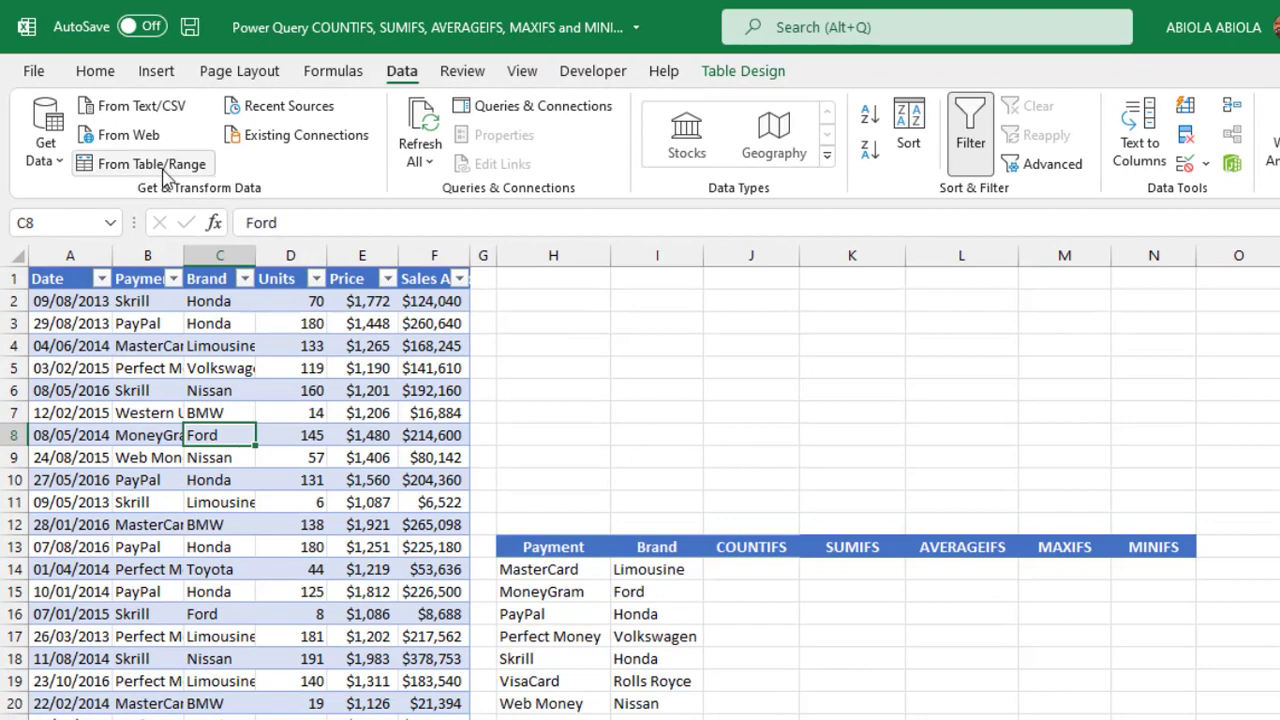
pyautogui.click(165, 172)
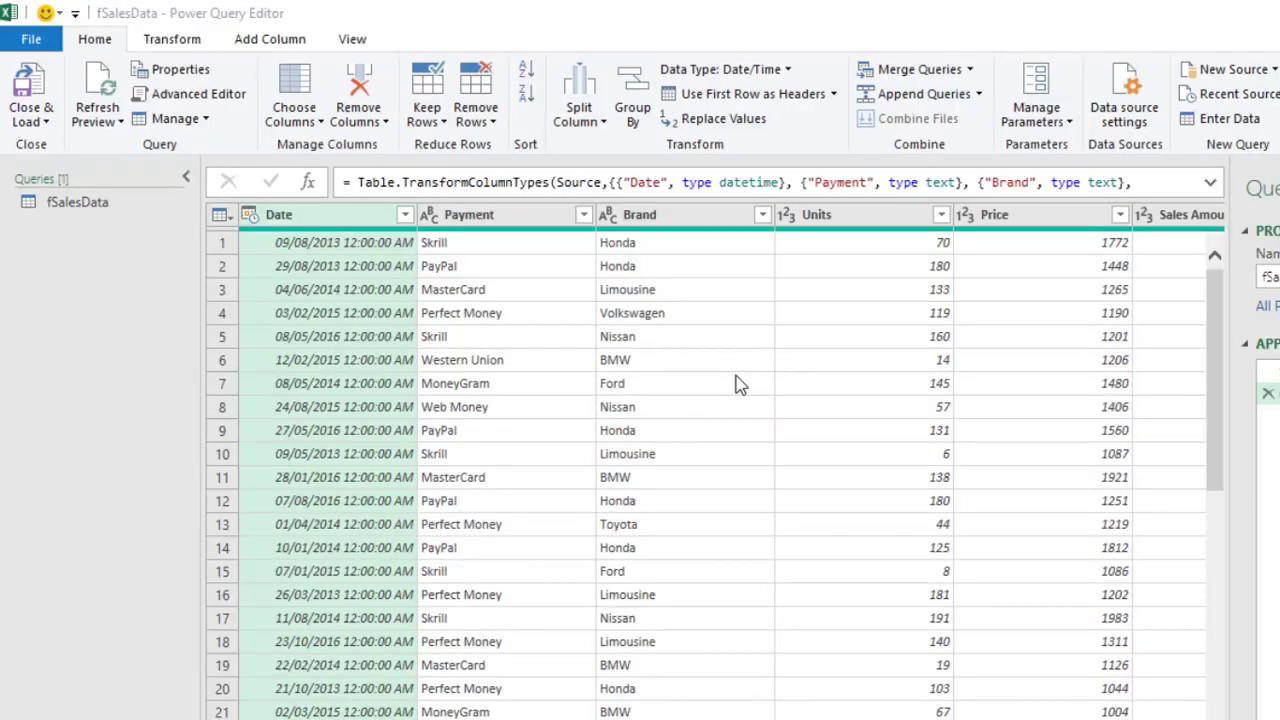
# - Change the Date column's data type to Date, replacing the current type conversion
pyautogui.click(735, 383)
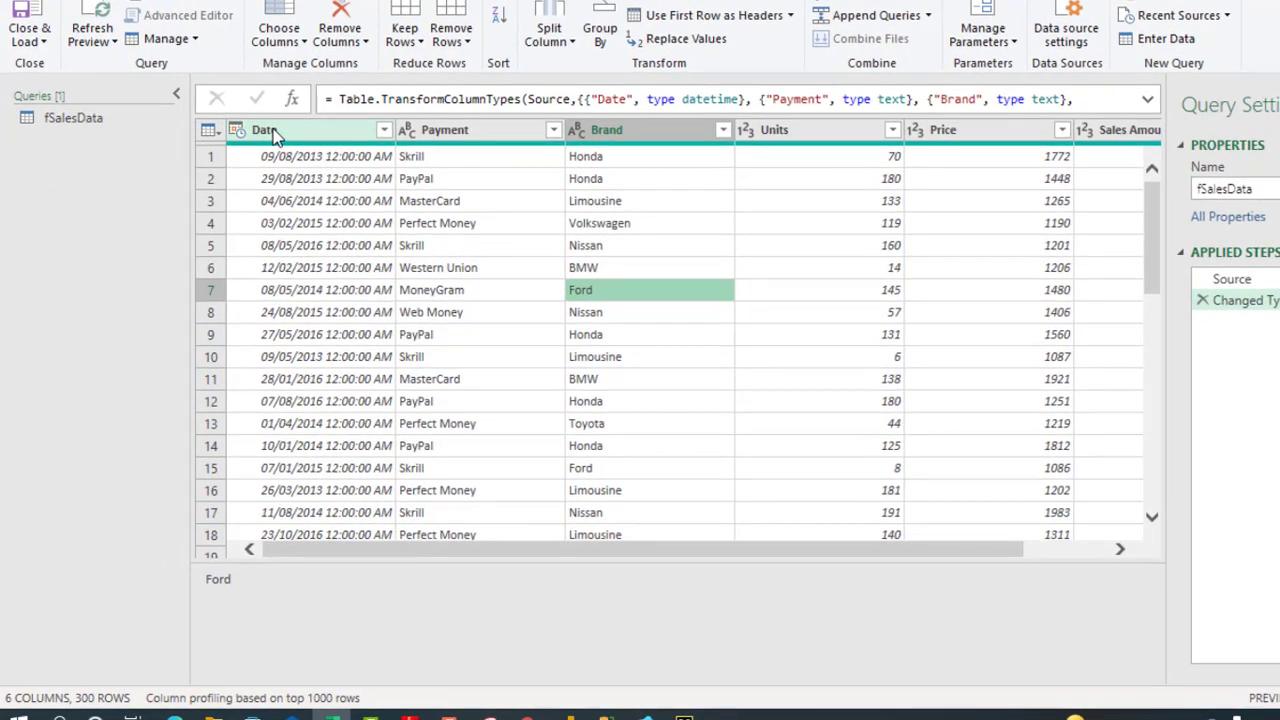
pyautogui.rightClick(275, 137)
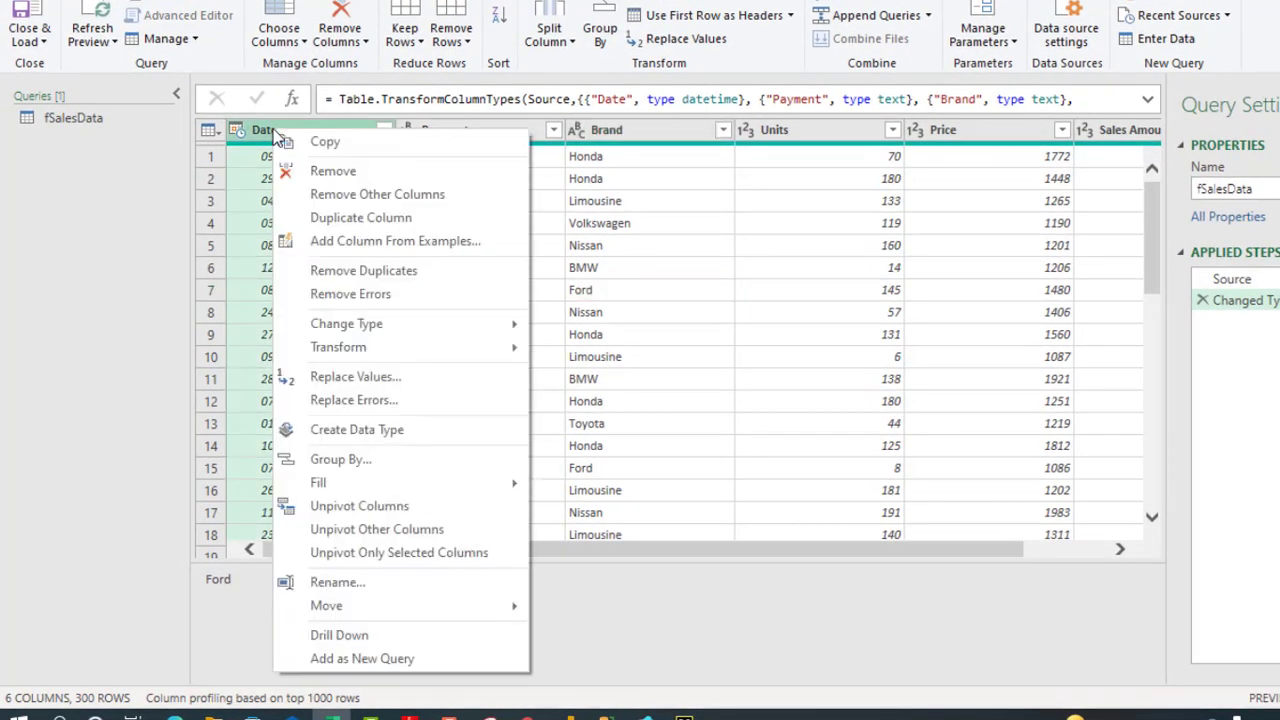
pyautogui.moveTo(366, 326)
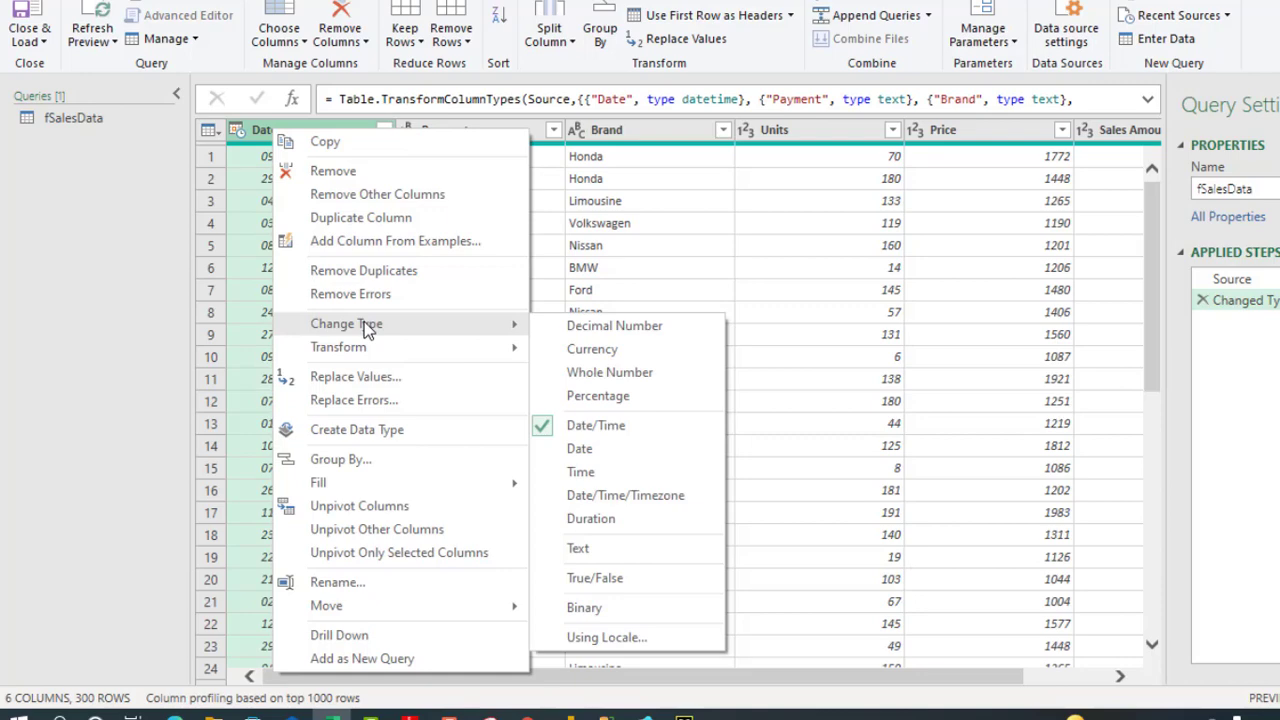
pyautogui.click(602, 450)
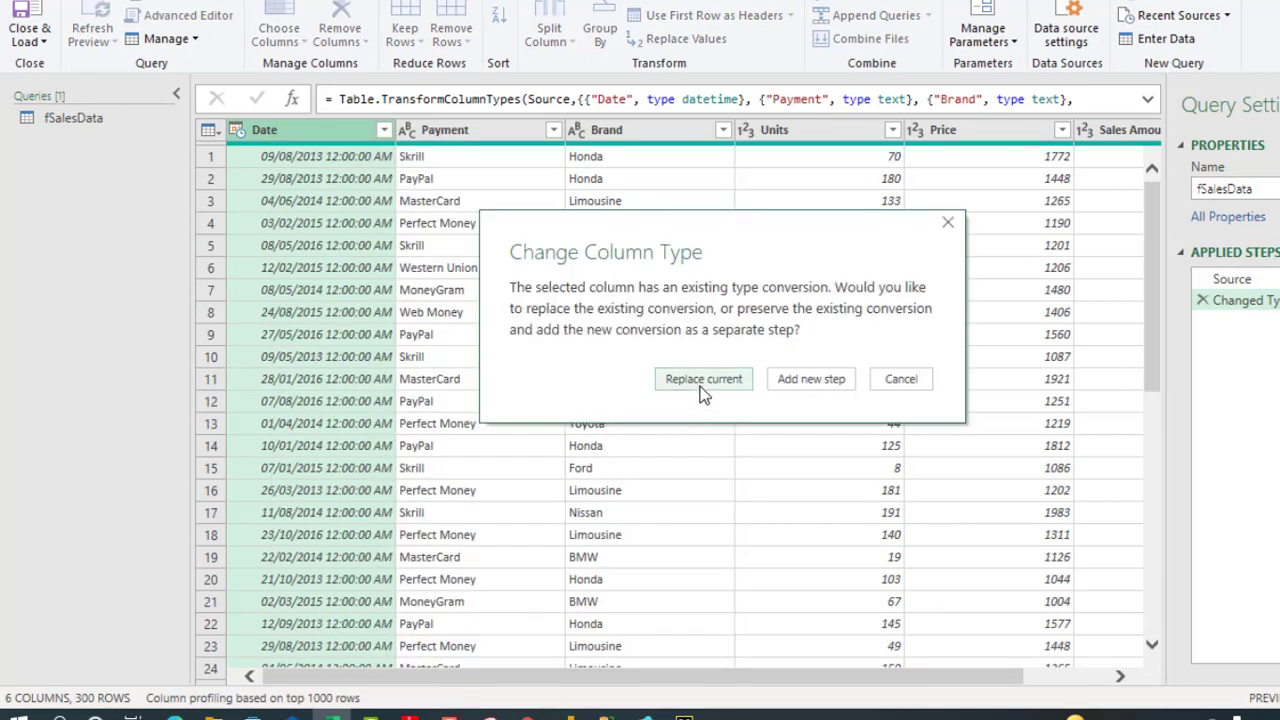
pyautogui.click(700, 383)
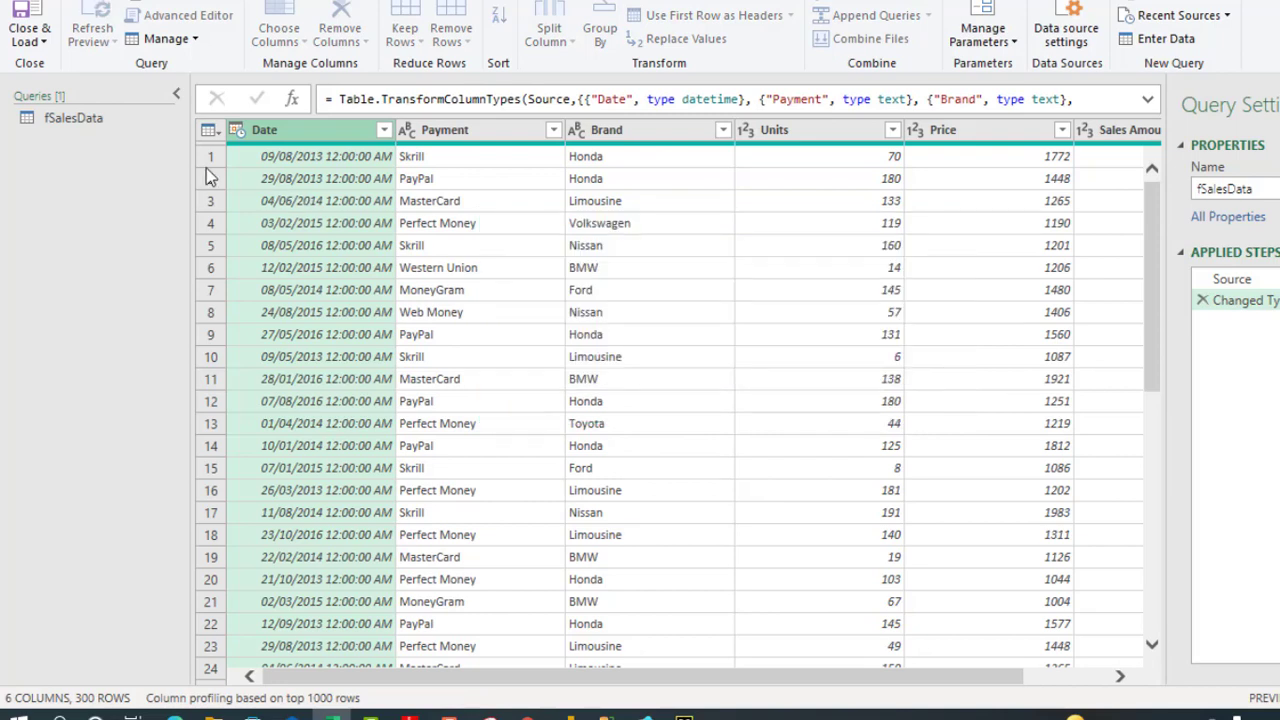
# - Duplicate the fSalesData query and remove the Date column from the copy
pyautogui.rightClick(88, 119)
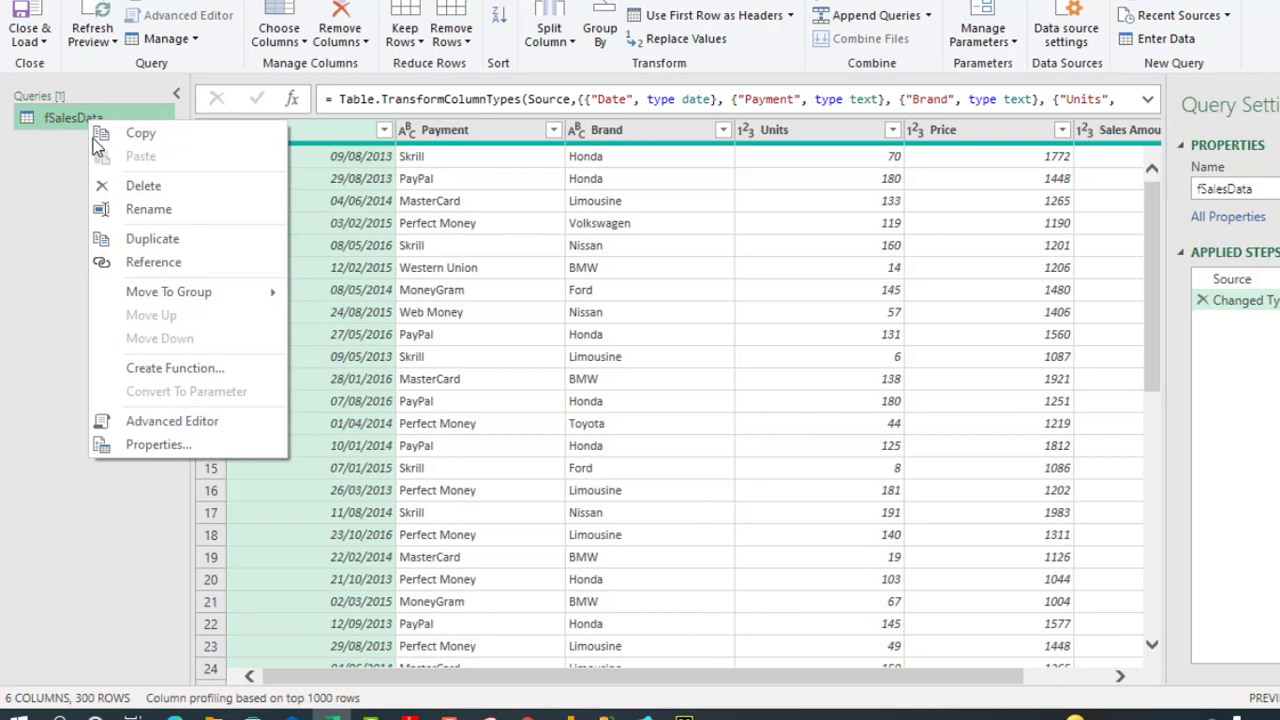
pyautogui.click(150, 257)
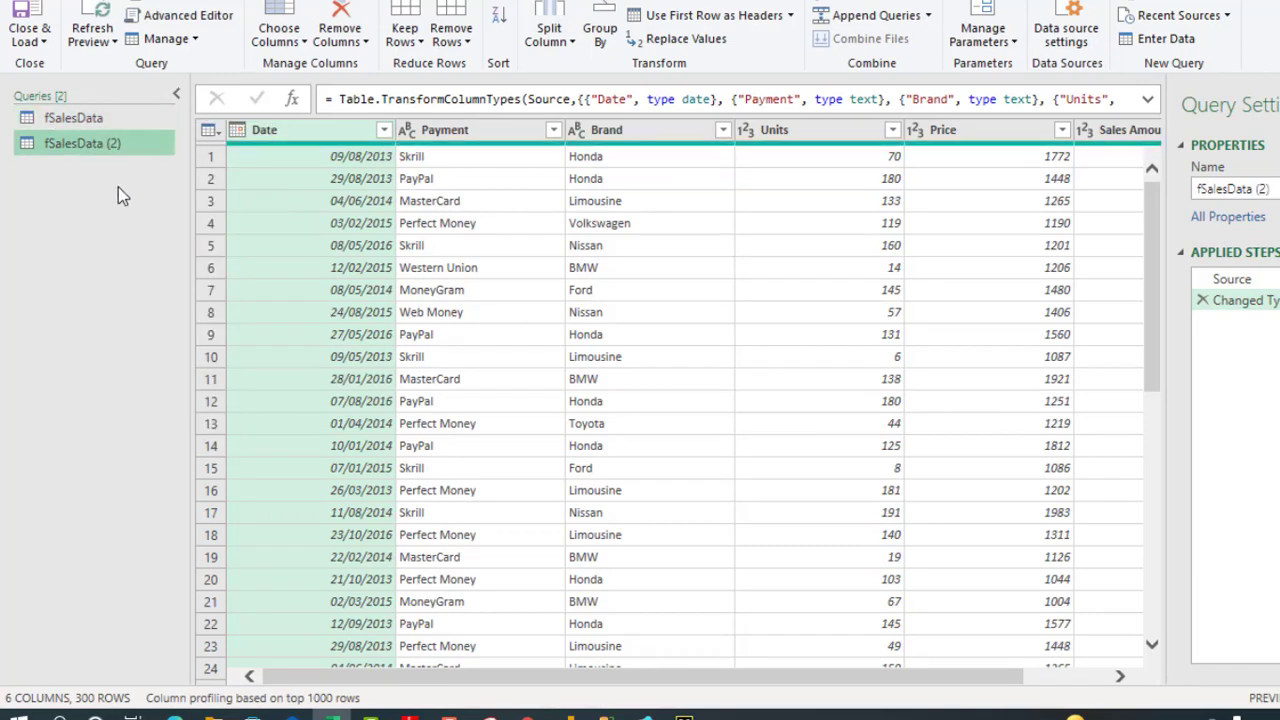
pyautogui.rightClick(275, 136)
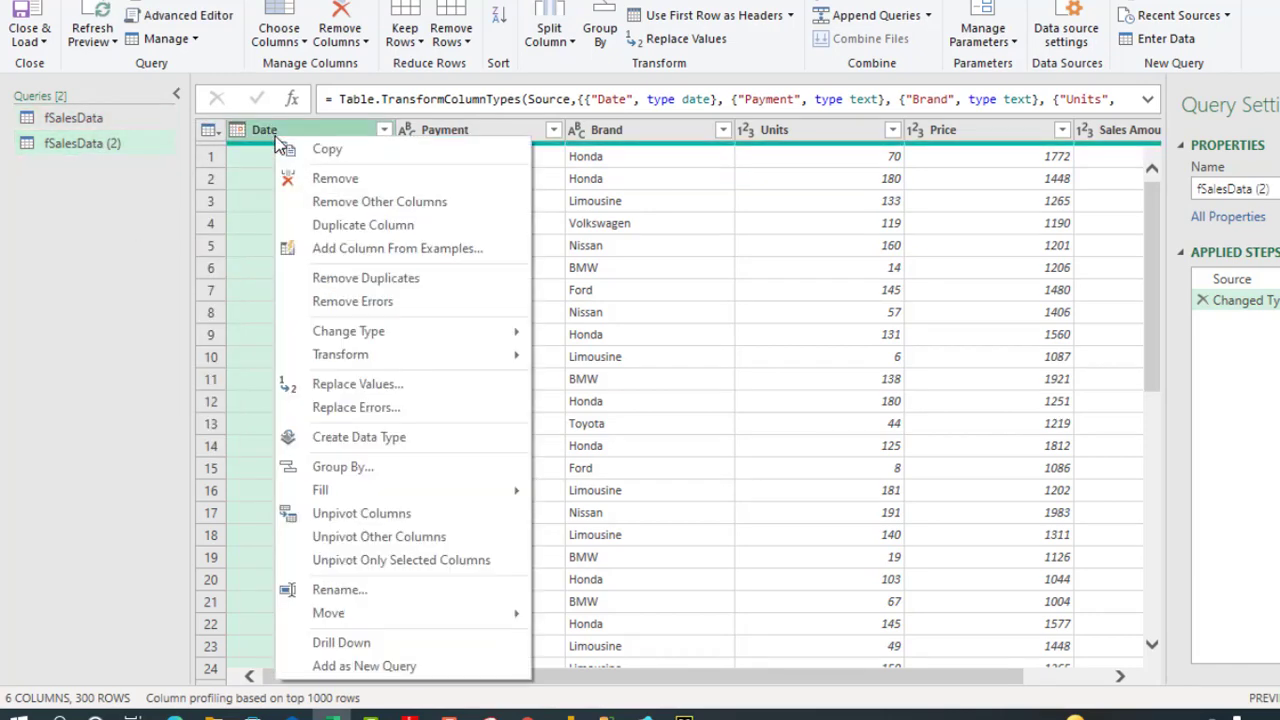
pyautogui.click(330, 179)
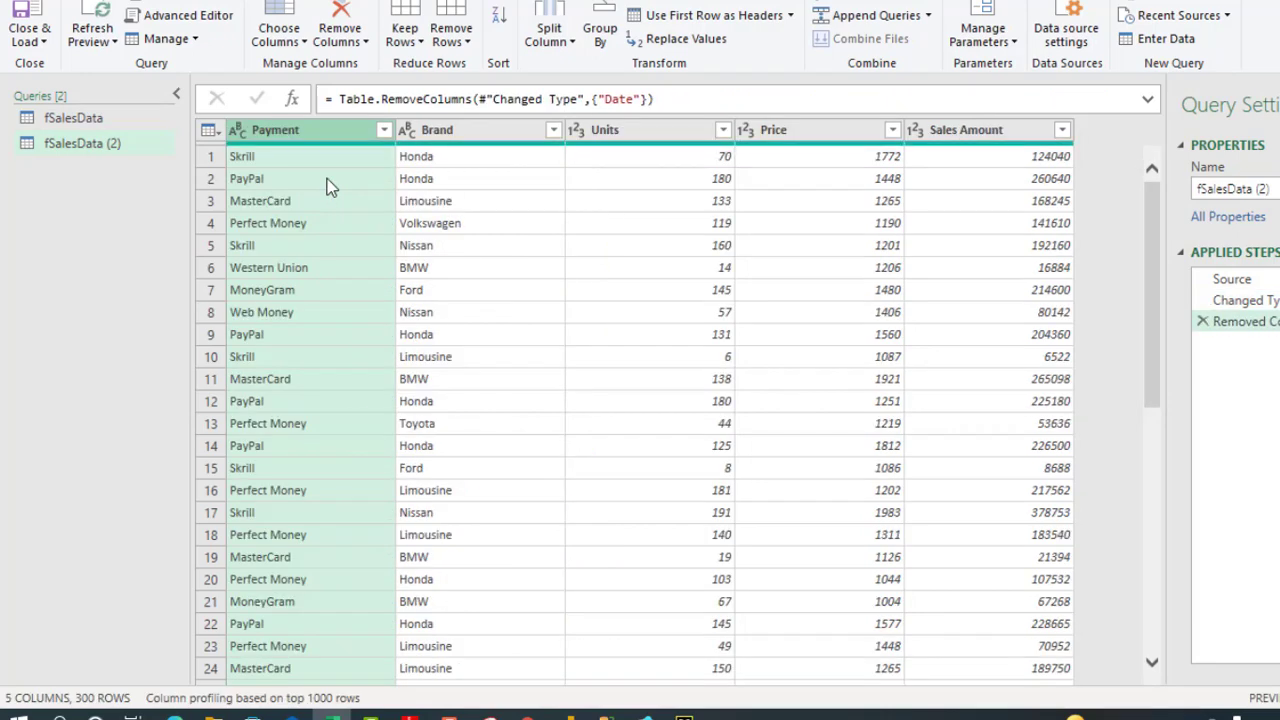
# - Remove the Units, Price and Sales Amount columns from the duplicated query
pyautogui.click(630, 136)
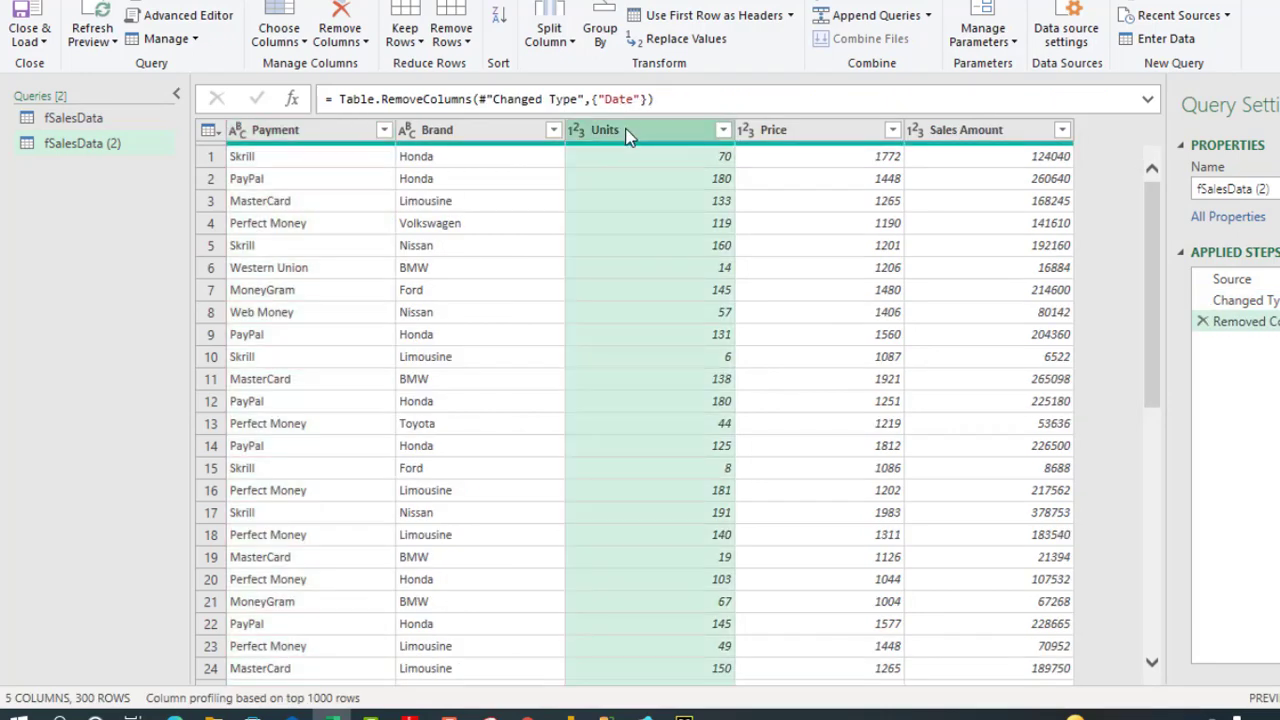
pyautogui.keyDown('shift'); pyautogui.click(1008, 130); pyautogui.keyUp('shift')
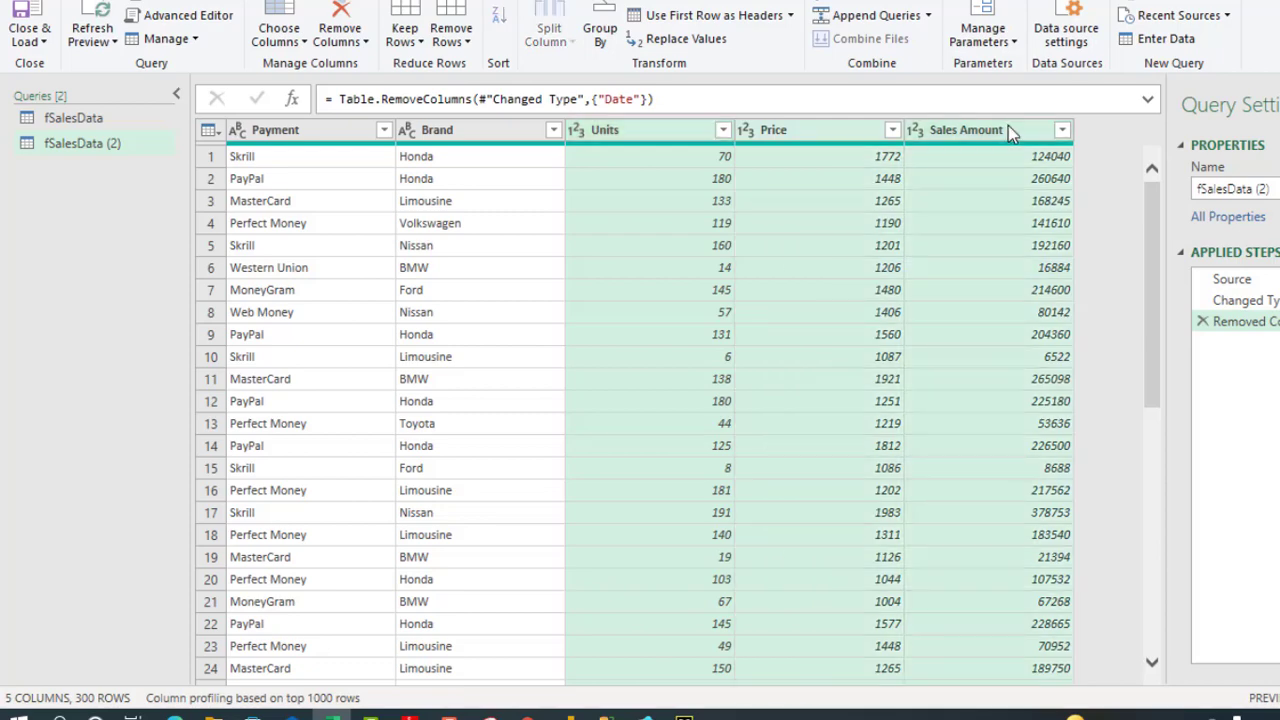
pyautogui.rightClick(1008, 125)
pyautogui.click(1058, 167)
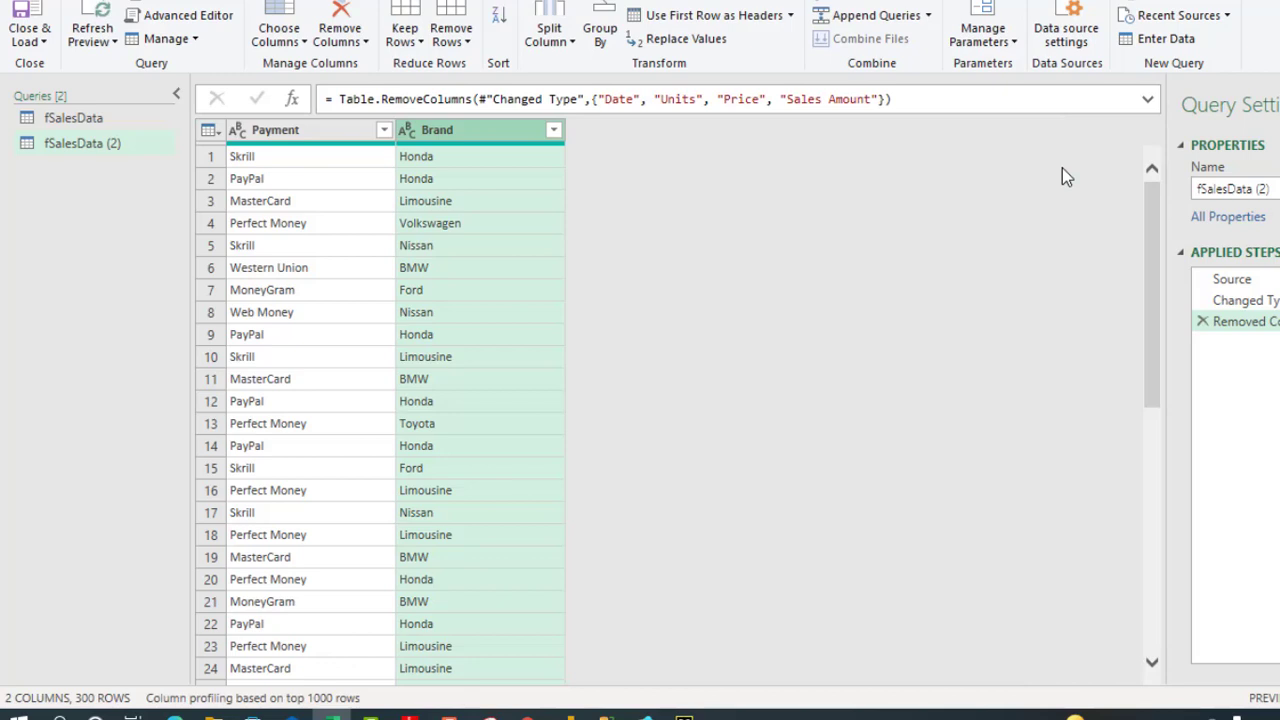
# - Remove duplicate entries based on the Payment column in the duplicated query
pyautogui.click(277, 135)
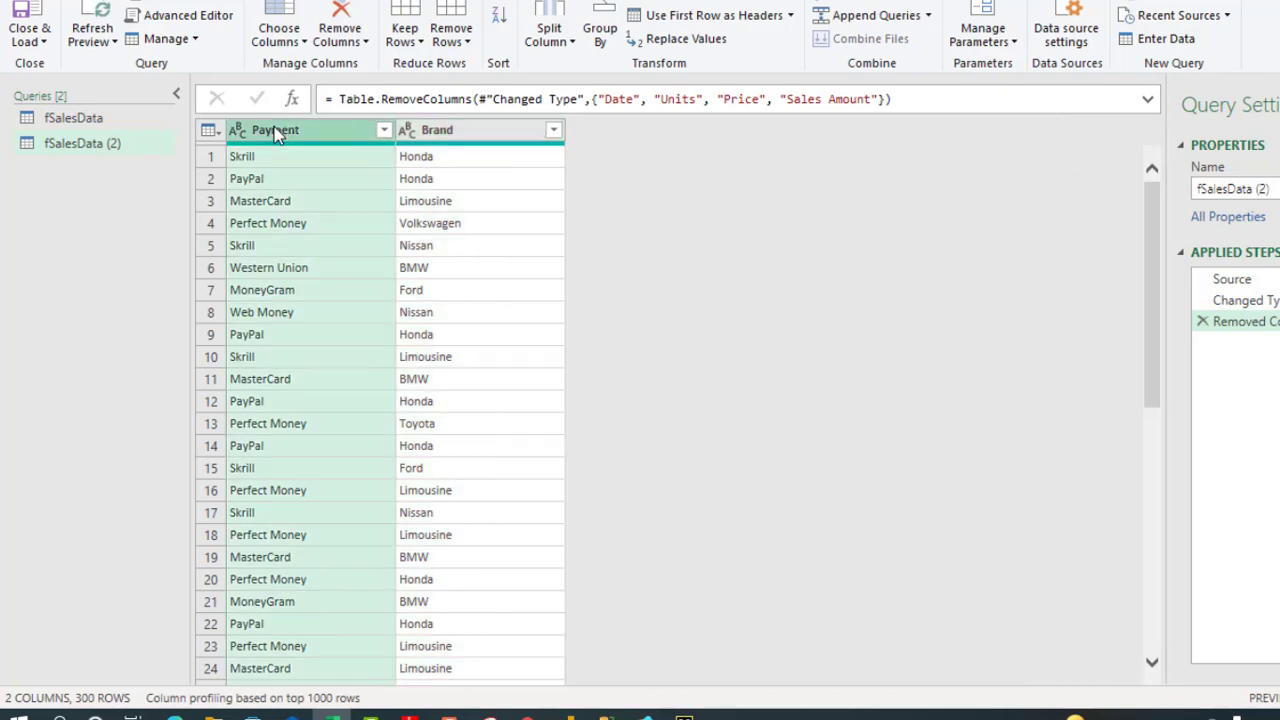
pyautogui.click(457, 136)
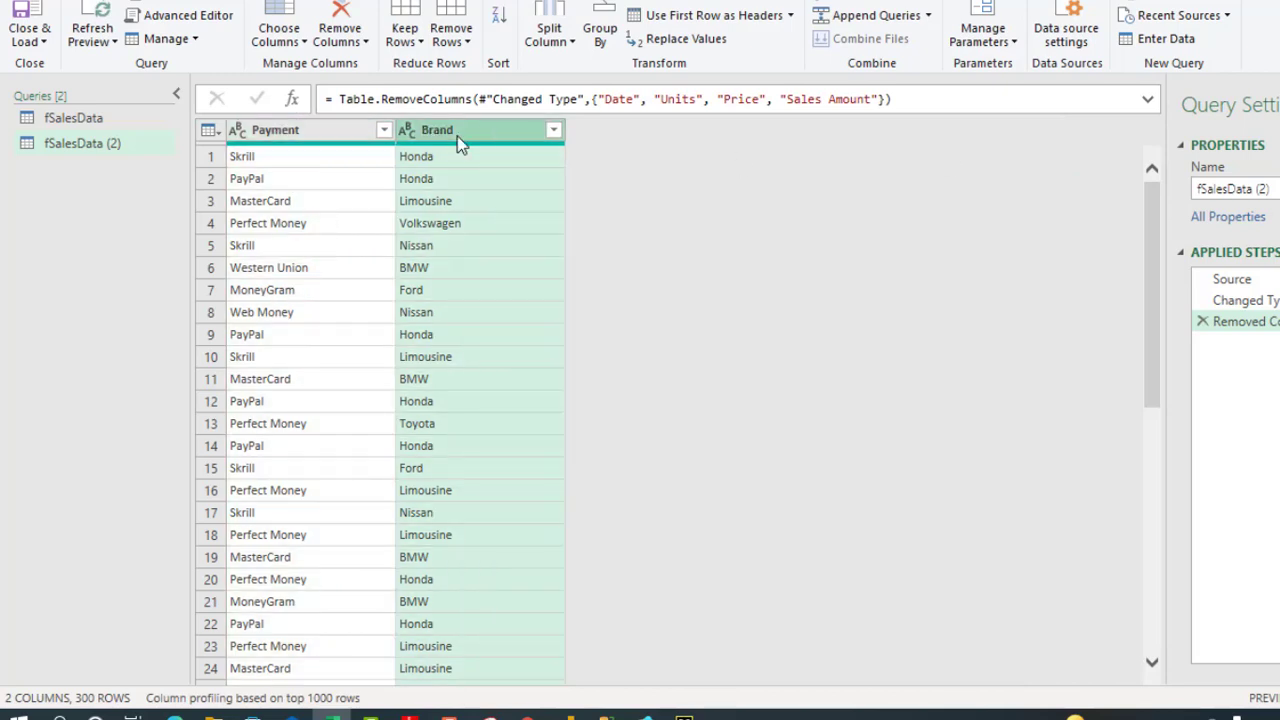
pyautogui.click(348, 132)
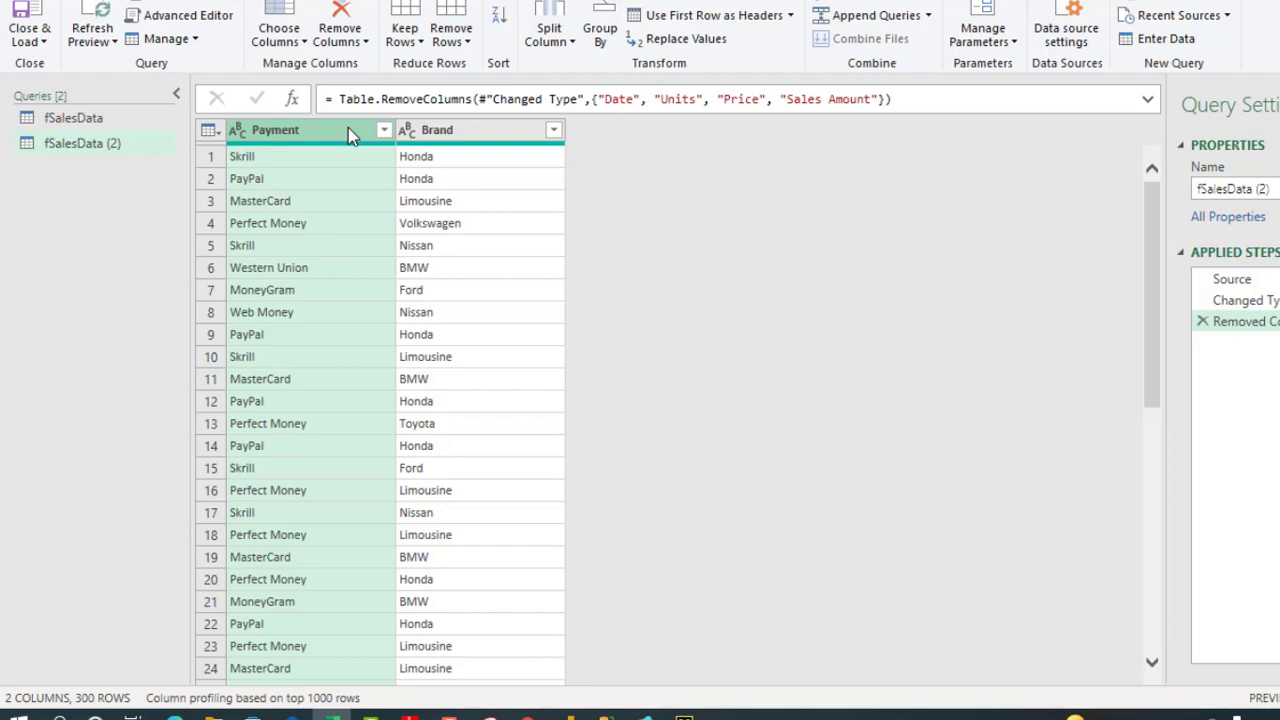
pyautogui.rightClick(348, 127)
pyautogui.click(426, 275)
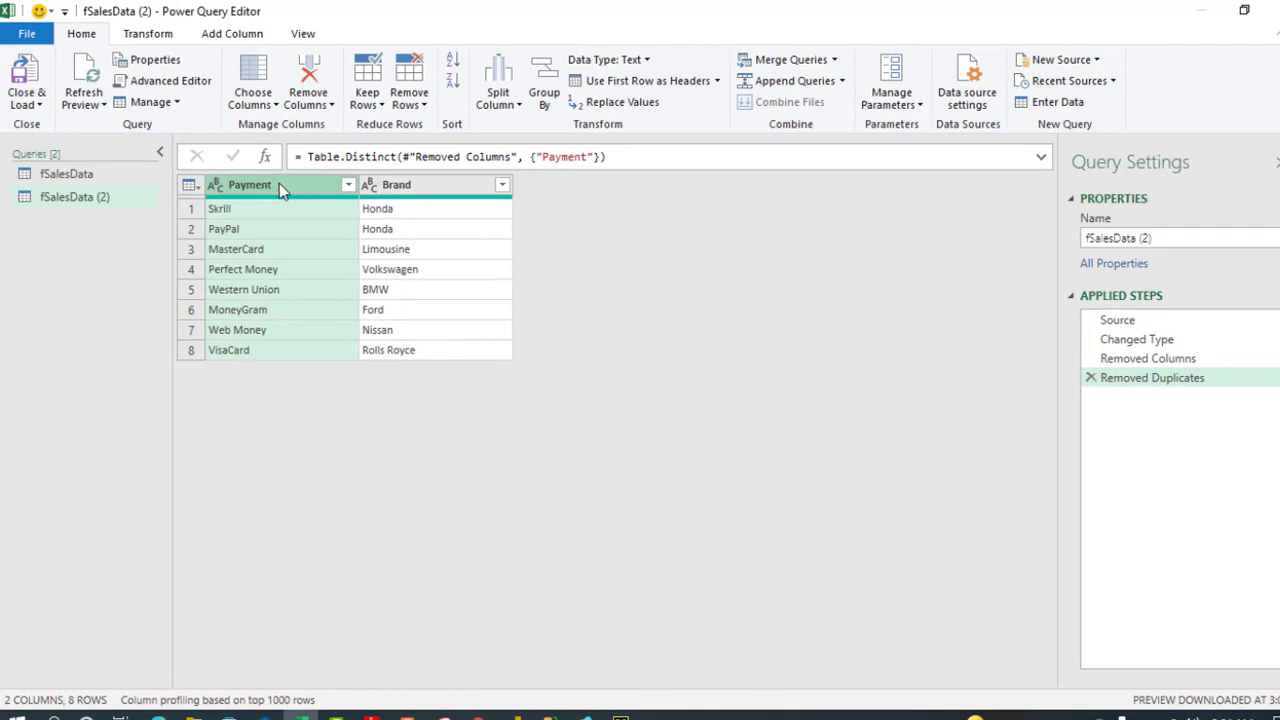
# - Rename the duplicated query as ResultTable
pyautogui.click(1180, 236)
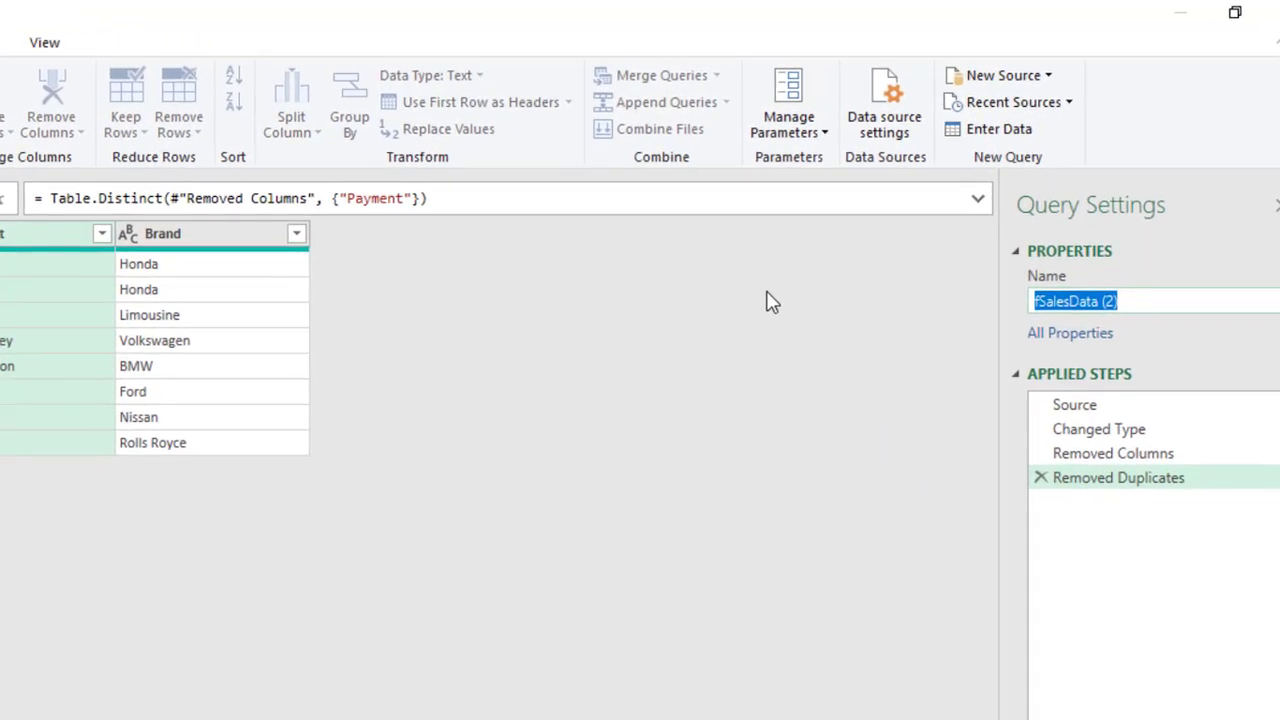
pyautogui.write('ResultT')
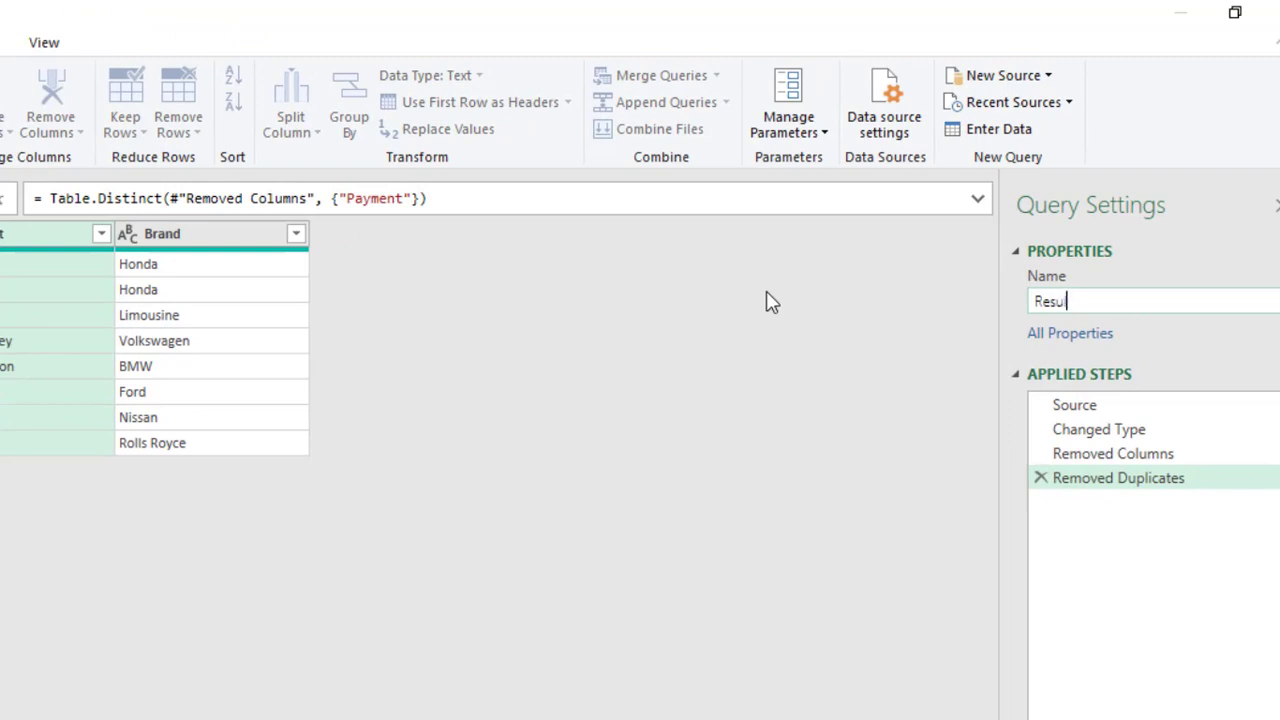
pyautogui.write('able')
pyautogui.press('Return')
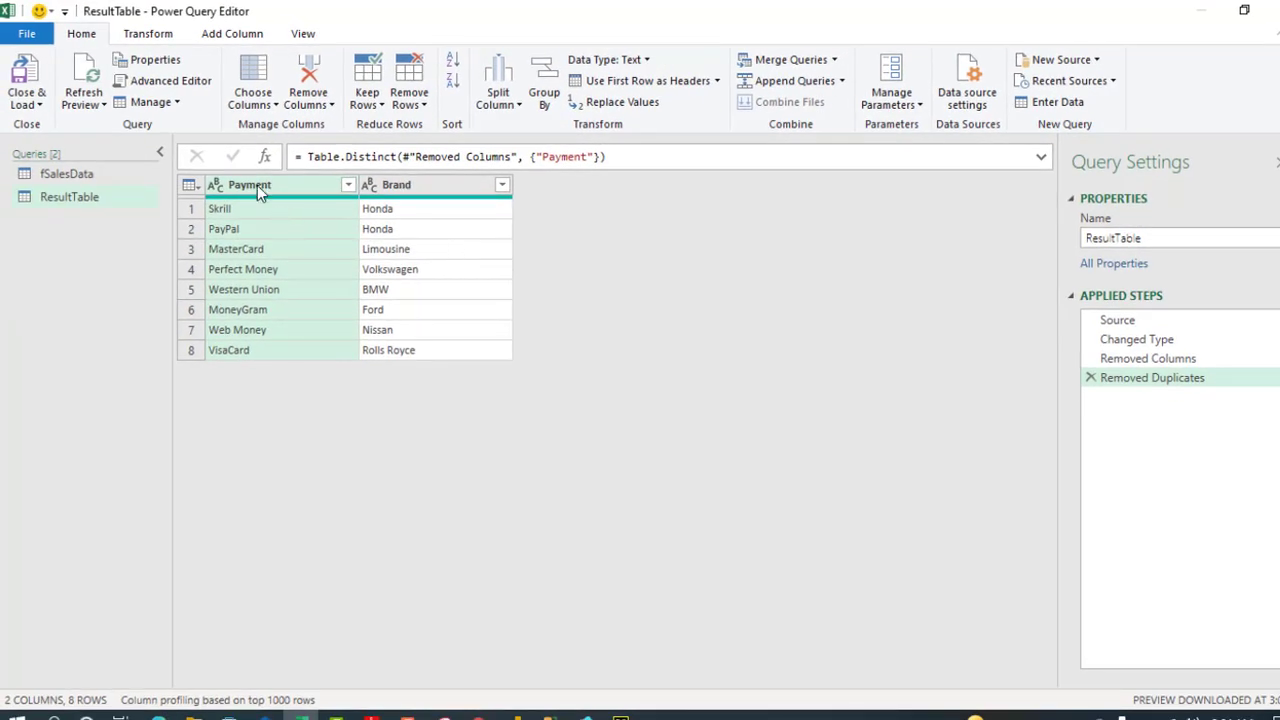
# - In the ResultTable query, rename the Payment column as uPayment and the Brand column as uBrand
pyautogui.click(79, 177)
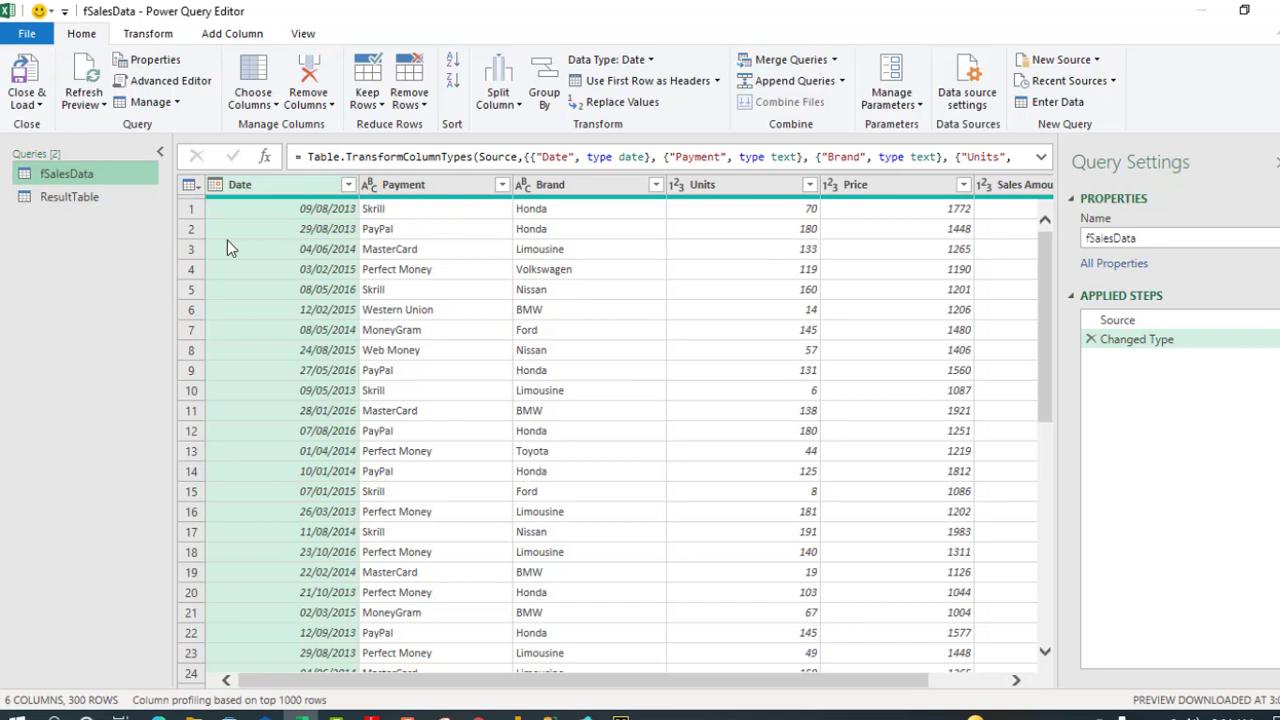
pyautogui.click(100, 198)
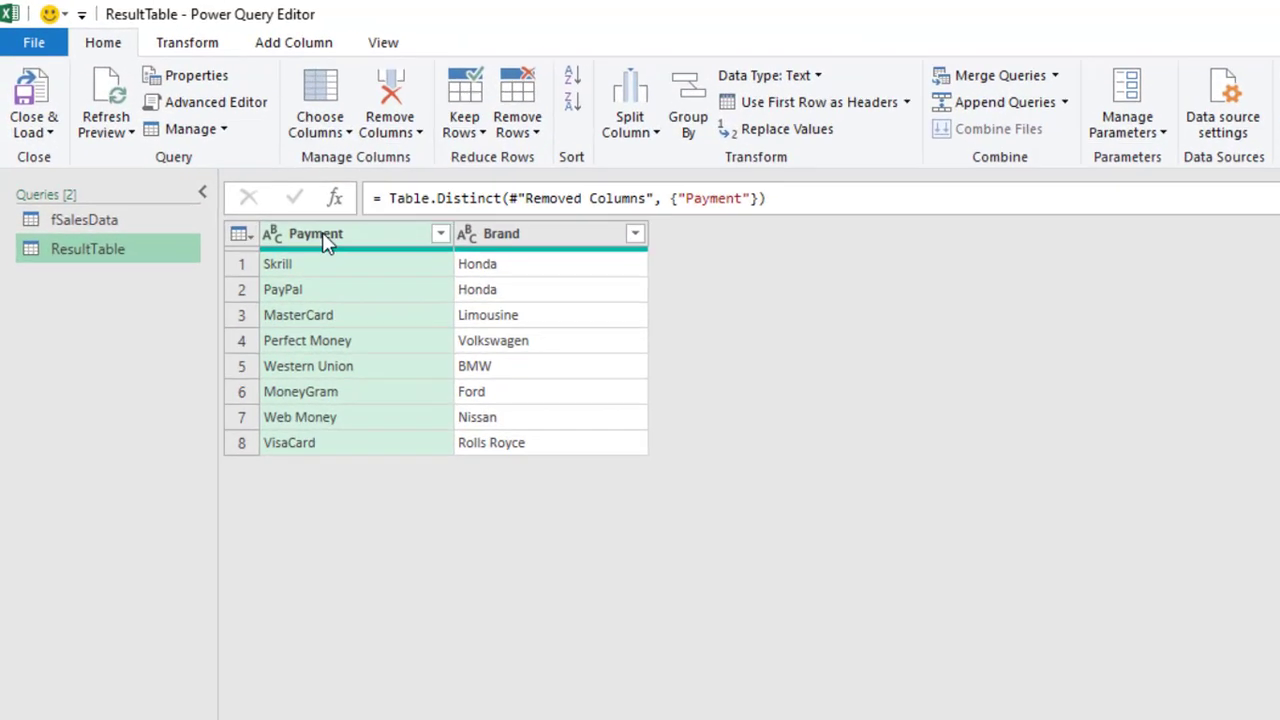
pyautogui.doubleClick(324, 242)
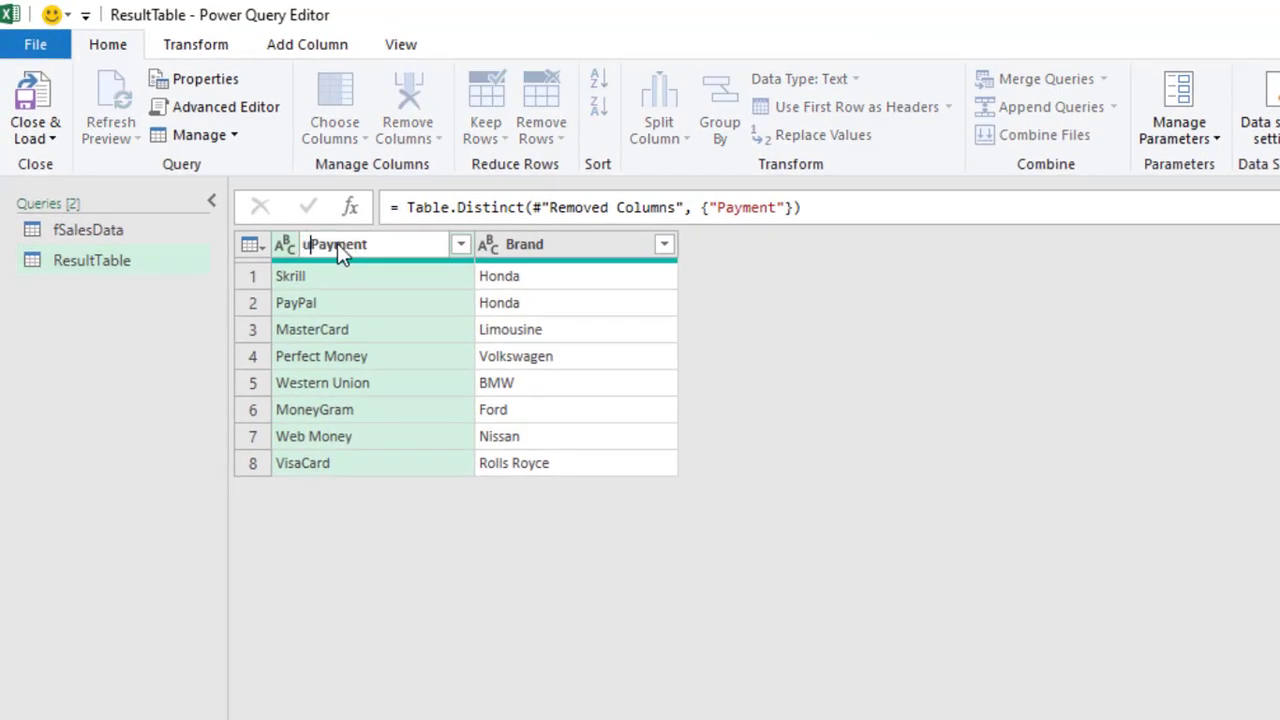
pyautogui.write('u')
pyautogui.press('Return')
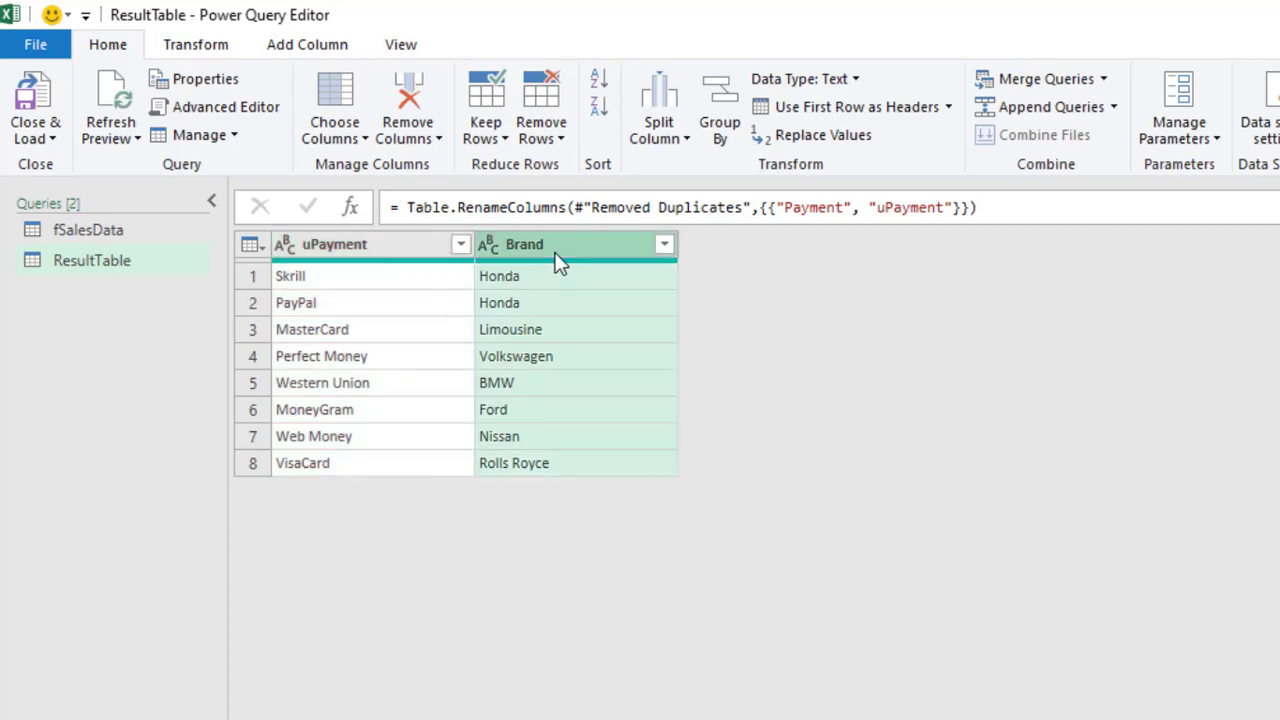
pyautogui.doubleClick(557, 248)
pyautogui.press('Home')
pyautogui.write('u')
pyautogui.press('Return')
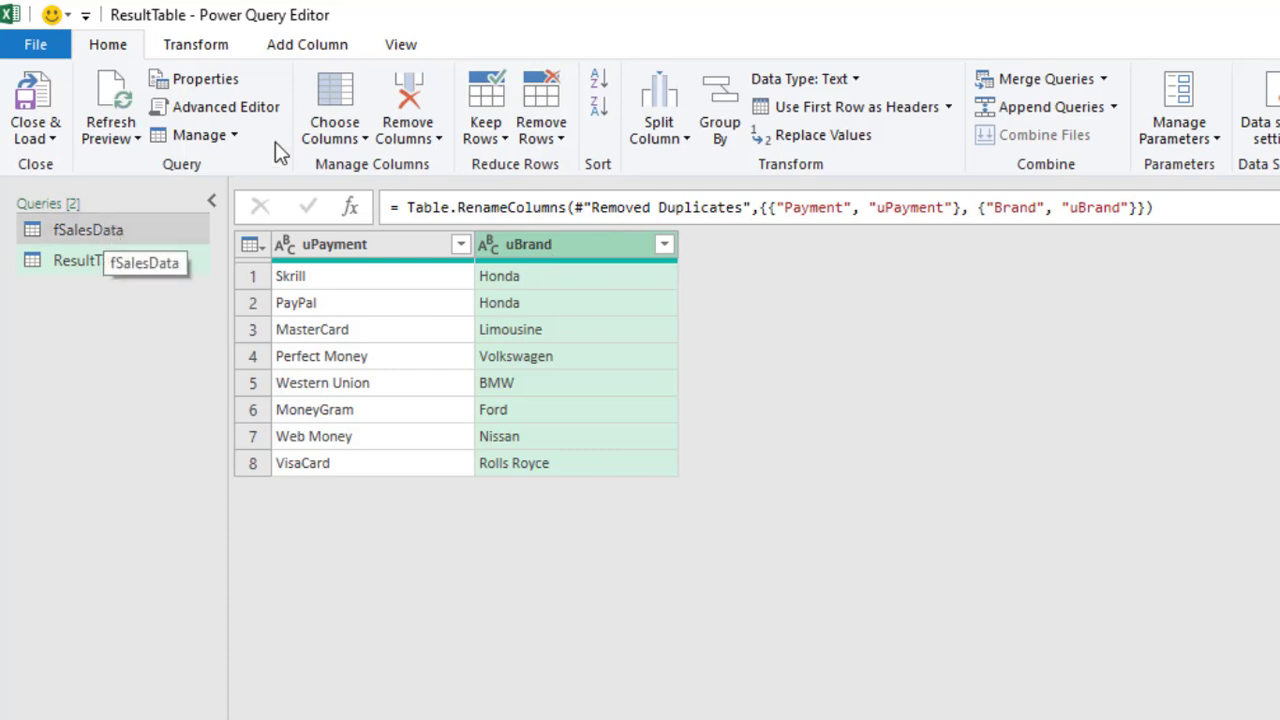
# - Add a custom column named COUNTIFS to ResultTable with the formula = fSalesData
pyautogui.click(300, 46)
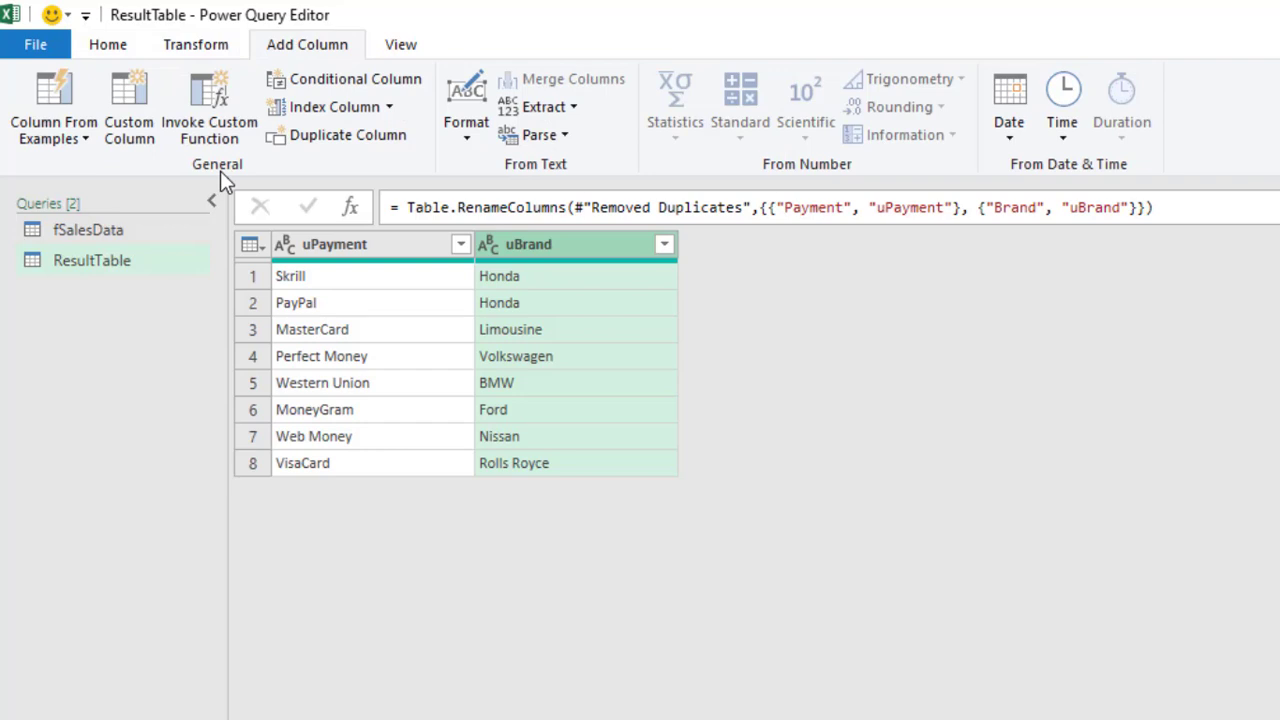
pyautogui.click(126, 120)
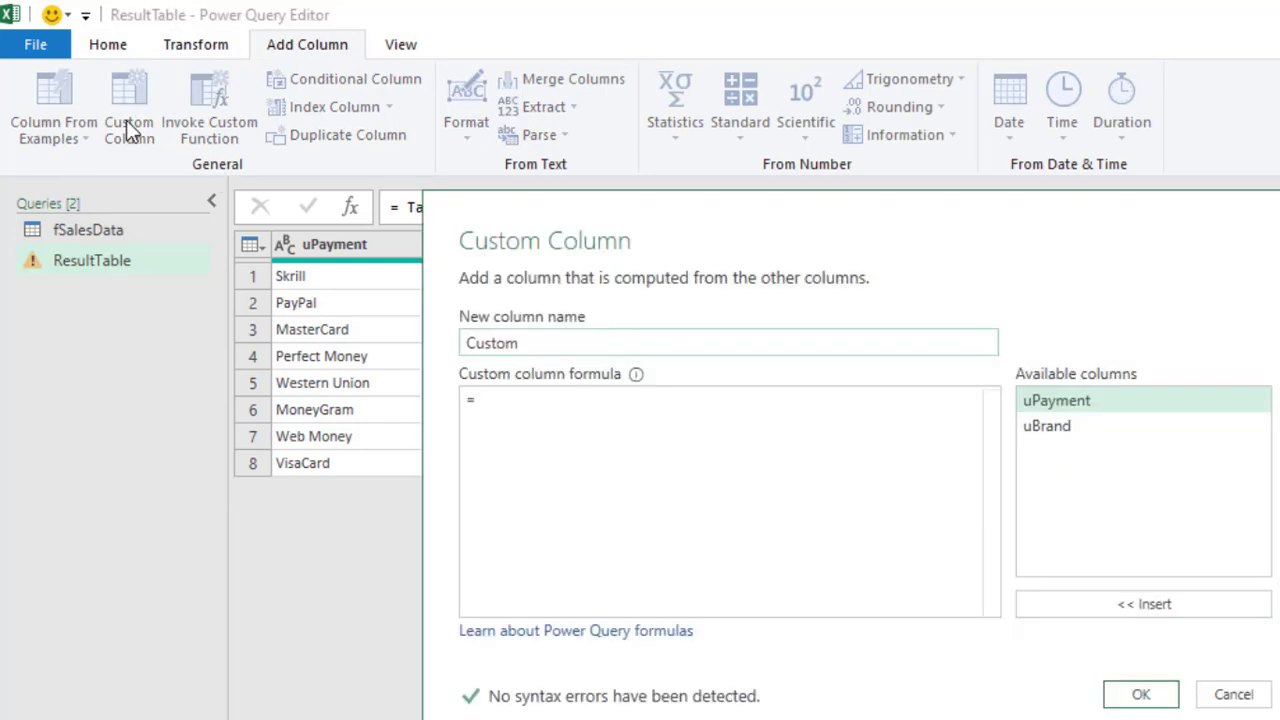
pyautogui.doubleClick(548, 336)
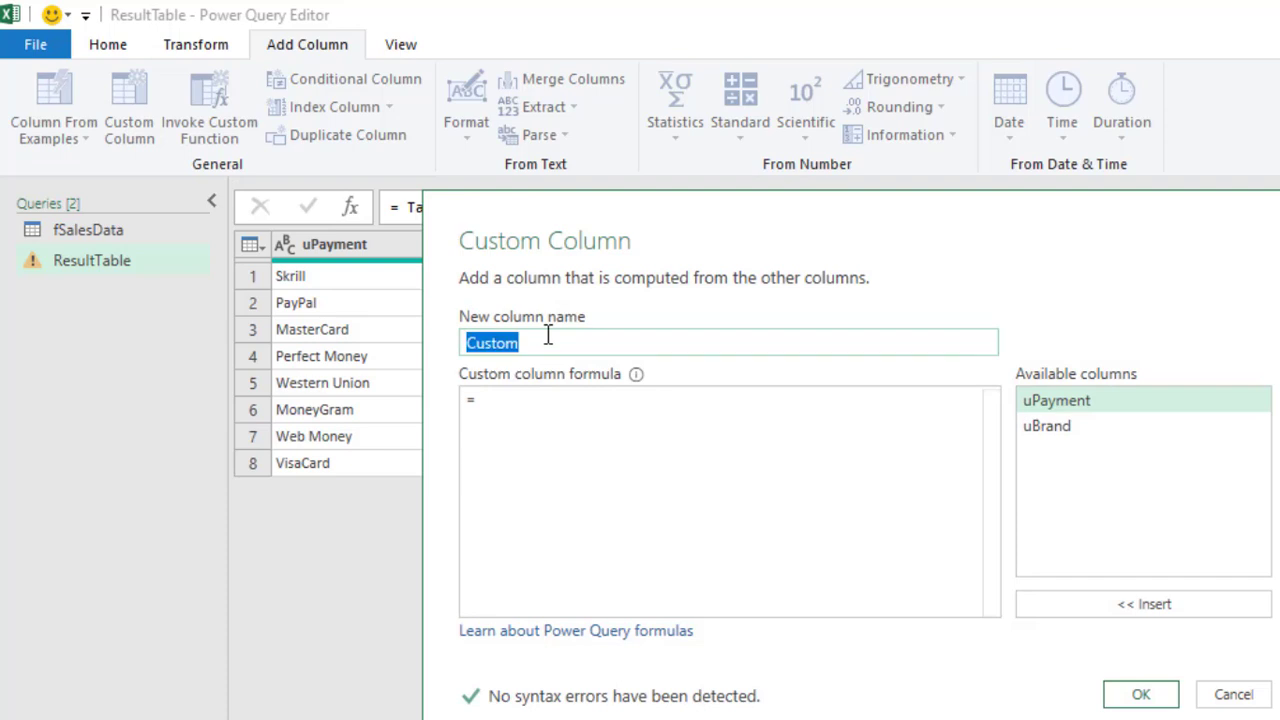
pyautogui.write('COUNTIFS')
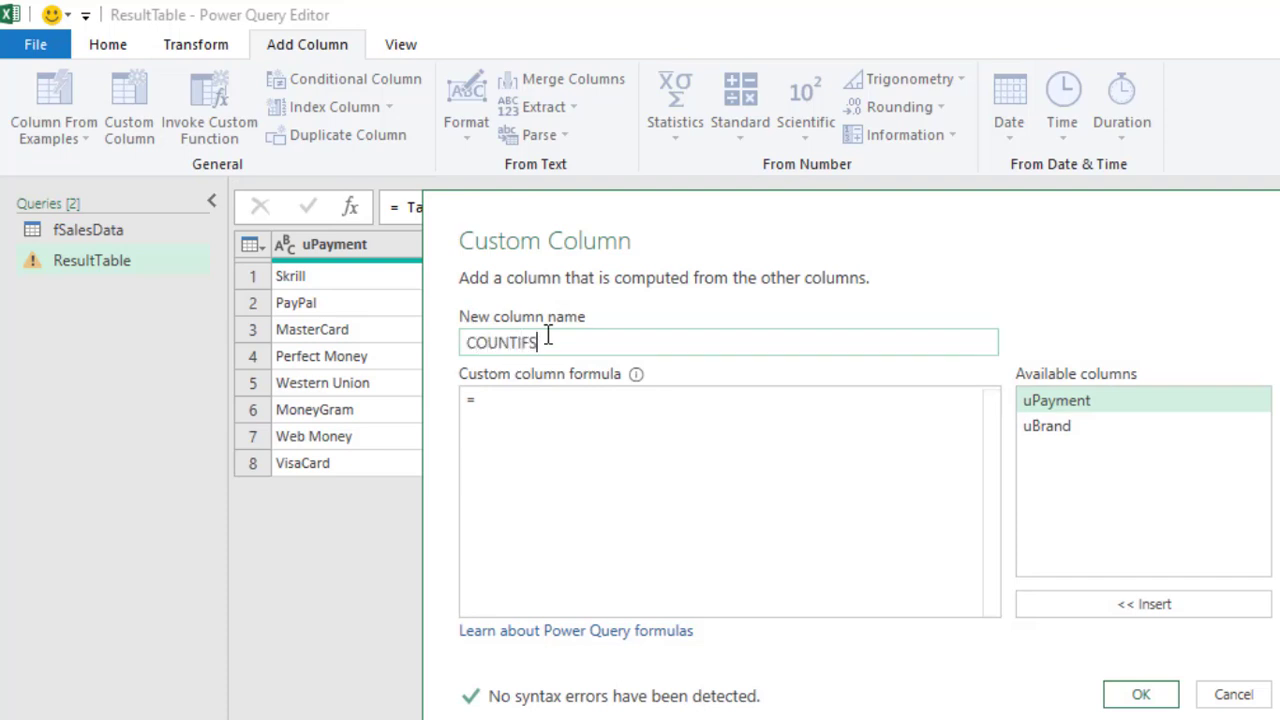
pyautogui.click(550, 398)
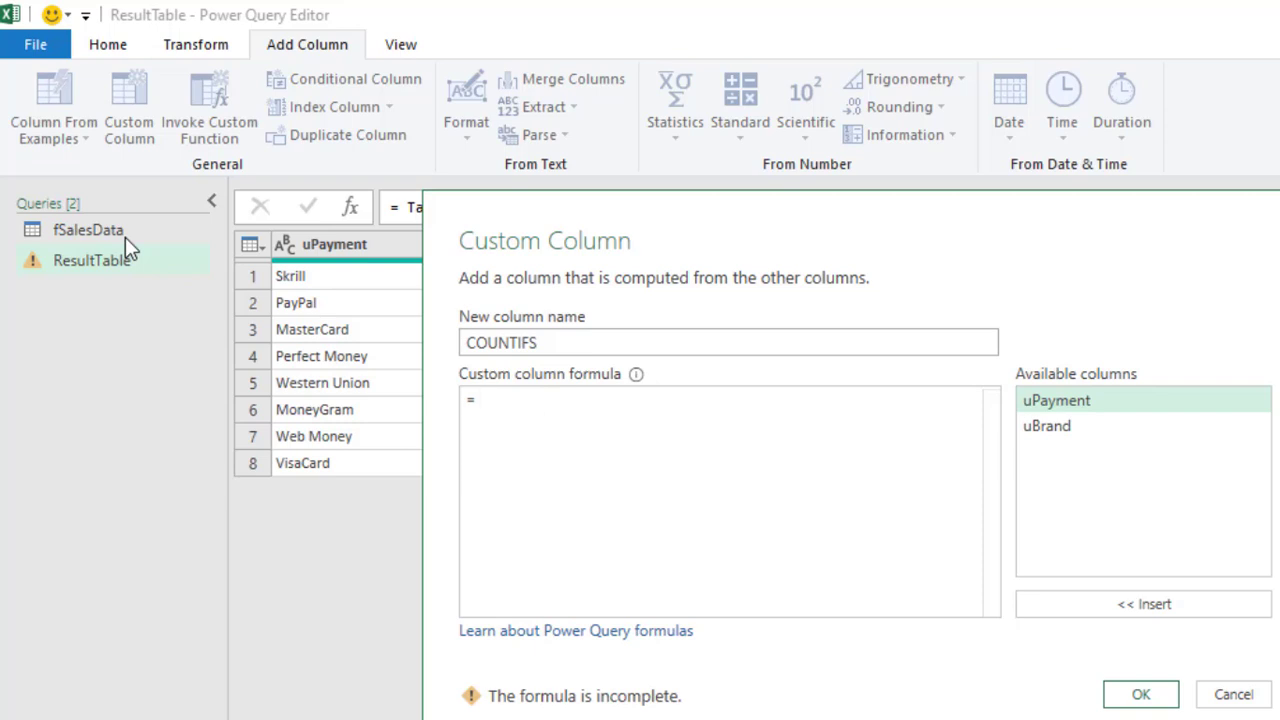
pyautogui.write('fsa')
pyautogui.press('Tab')
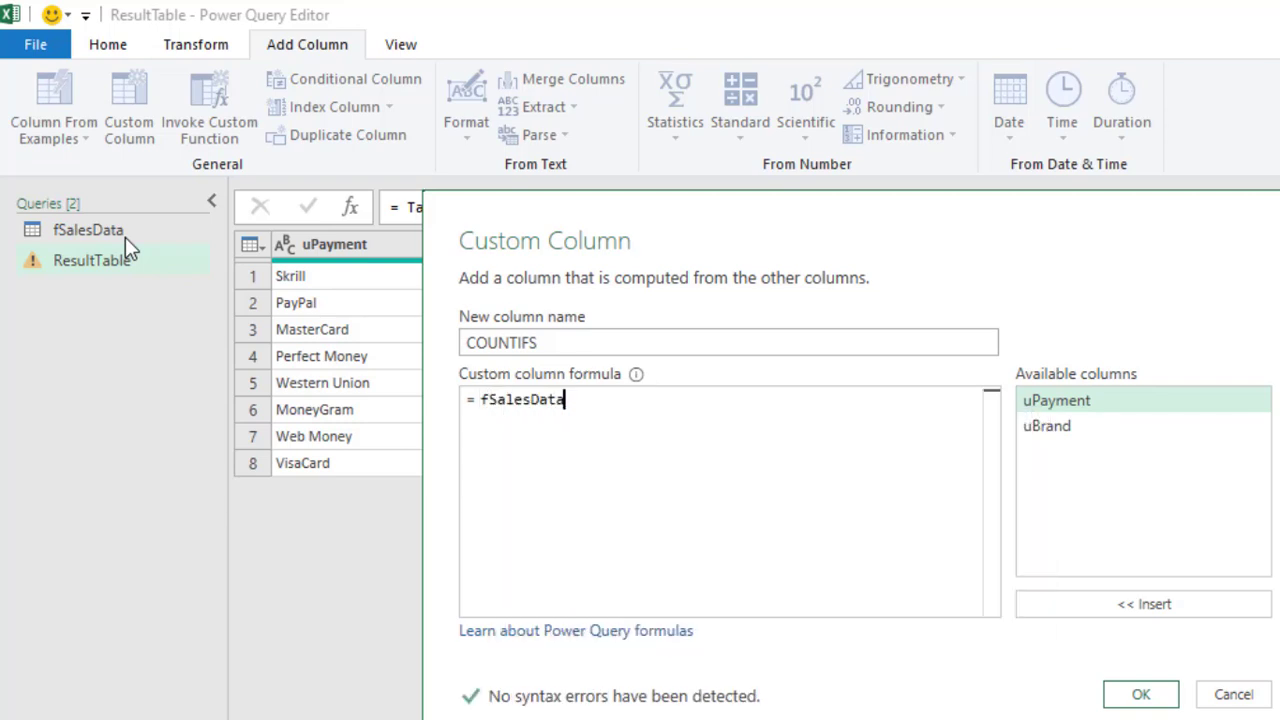
pyautogui.click(1166, 700)
# - Preview the nested sales tables in the first two rows of the COUNTIFS column, enlarging the preview area
pyautogui.click(745, 285)
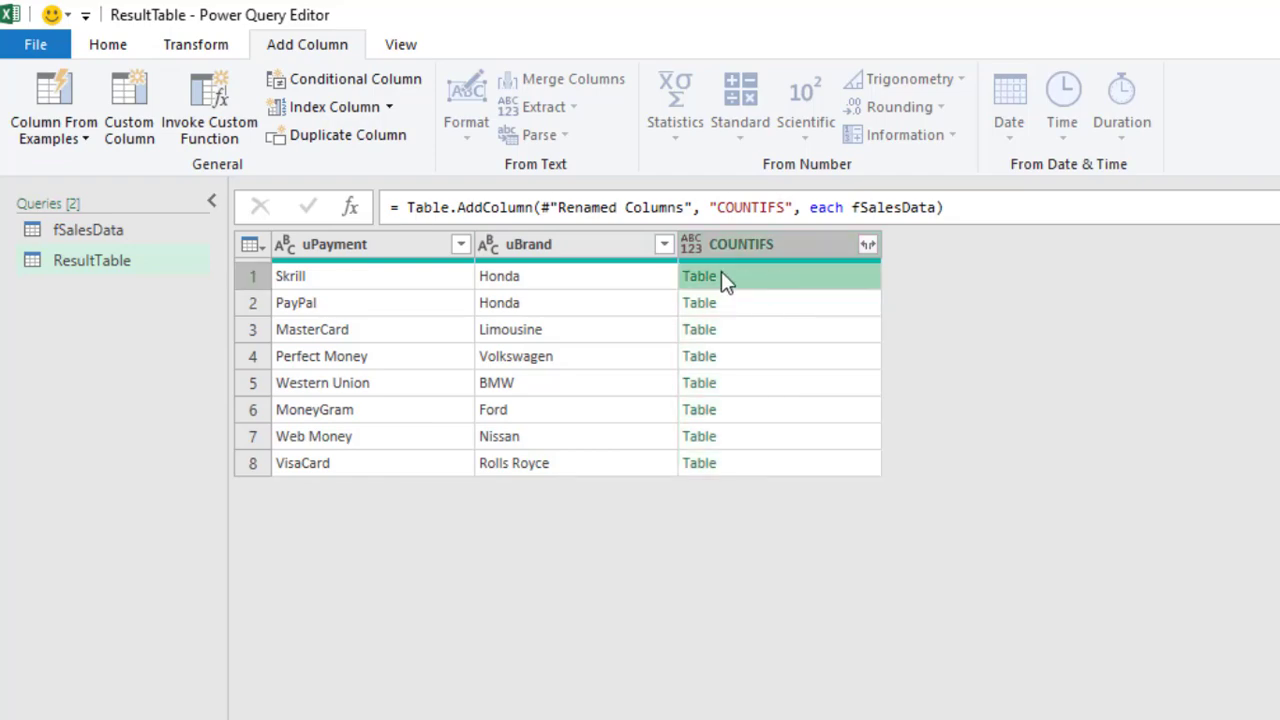
pyautogui.moveTo(797, 632); pyautogui.dragTo(756, 437)
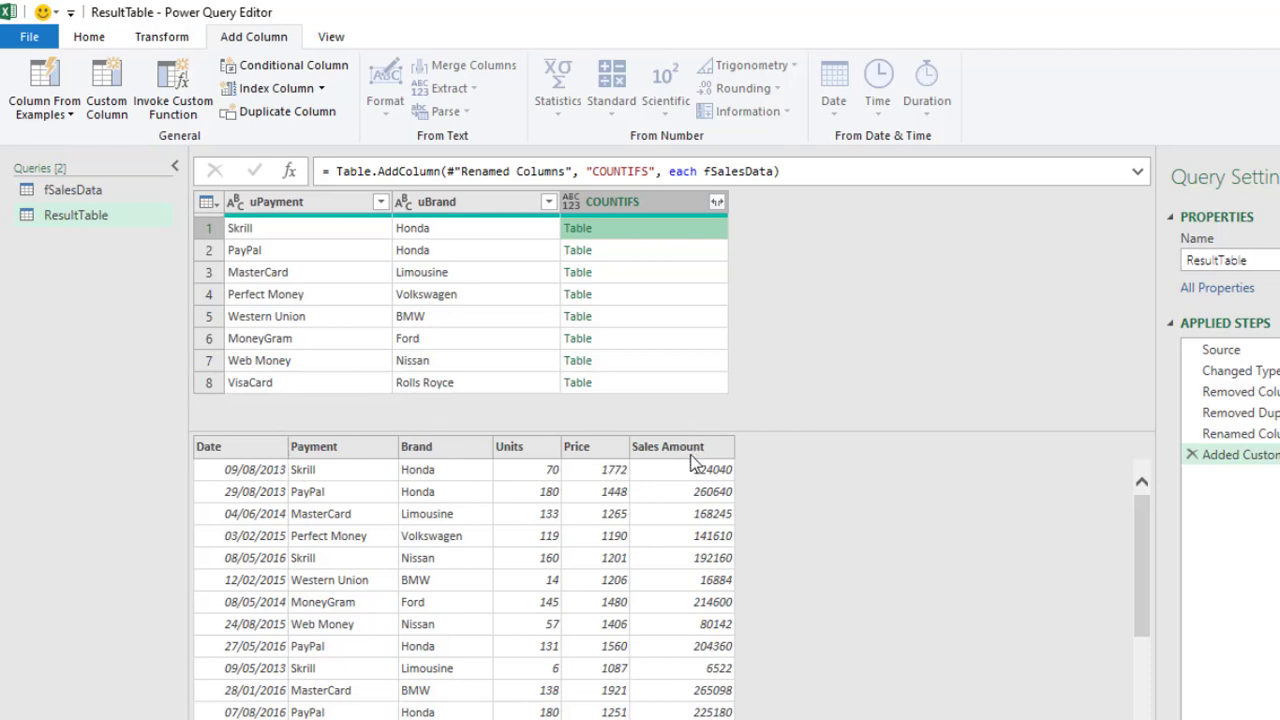
pyautogui.click(606, 257)
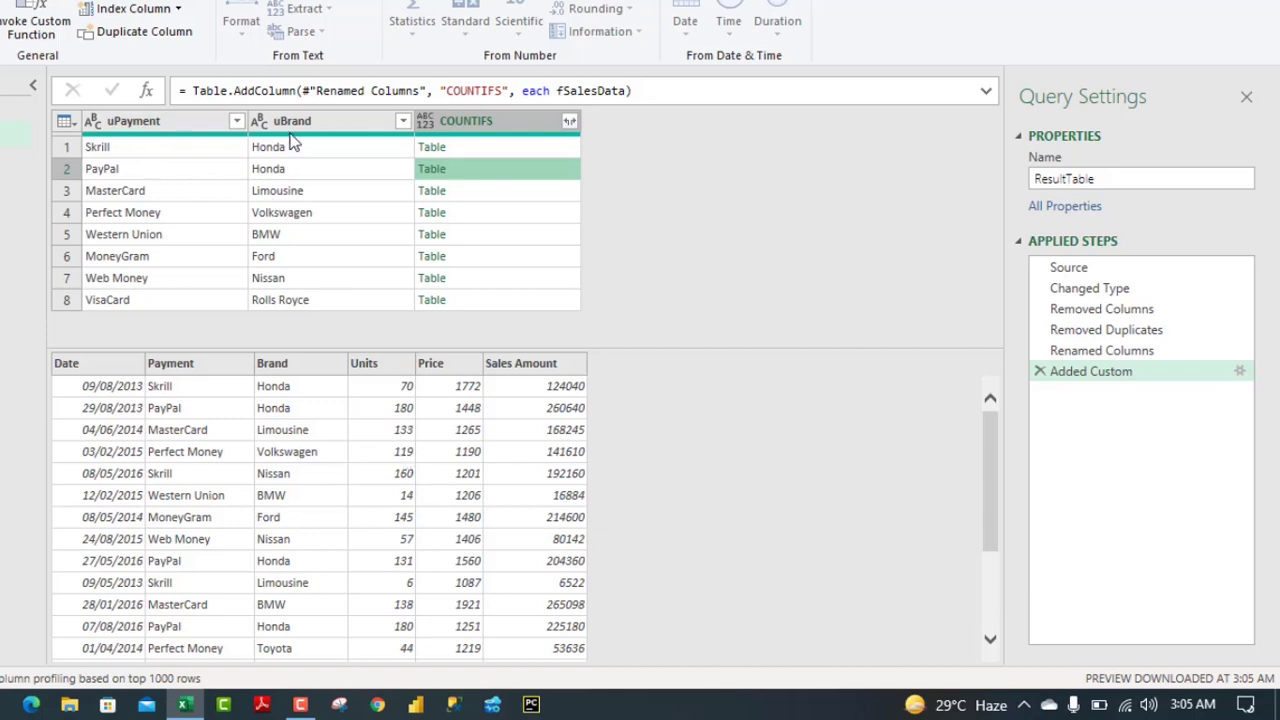
pyautogui.click(500, 150)
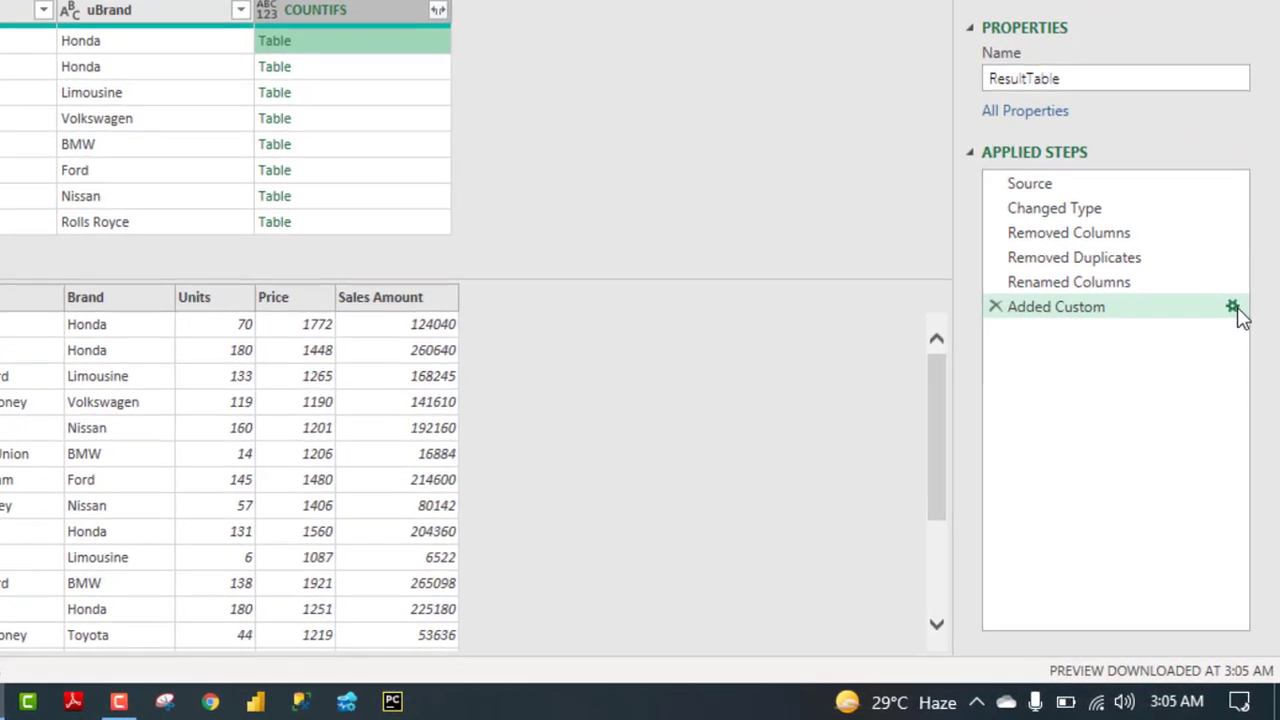
# - Reopen the COUNTIFS custom column's formula and put fSalesData as the first argument of Table.SelectRows, ready for the condition on a new line
pyautogui.click(1233, 307)
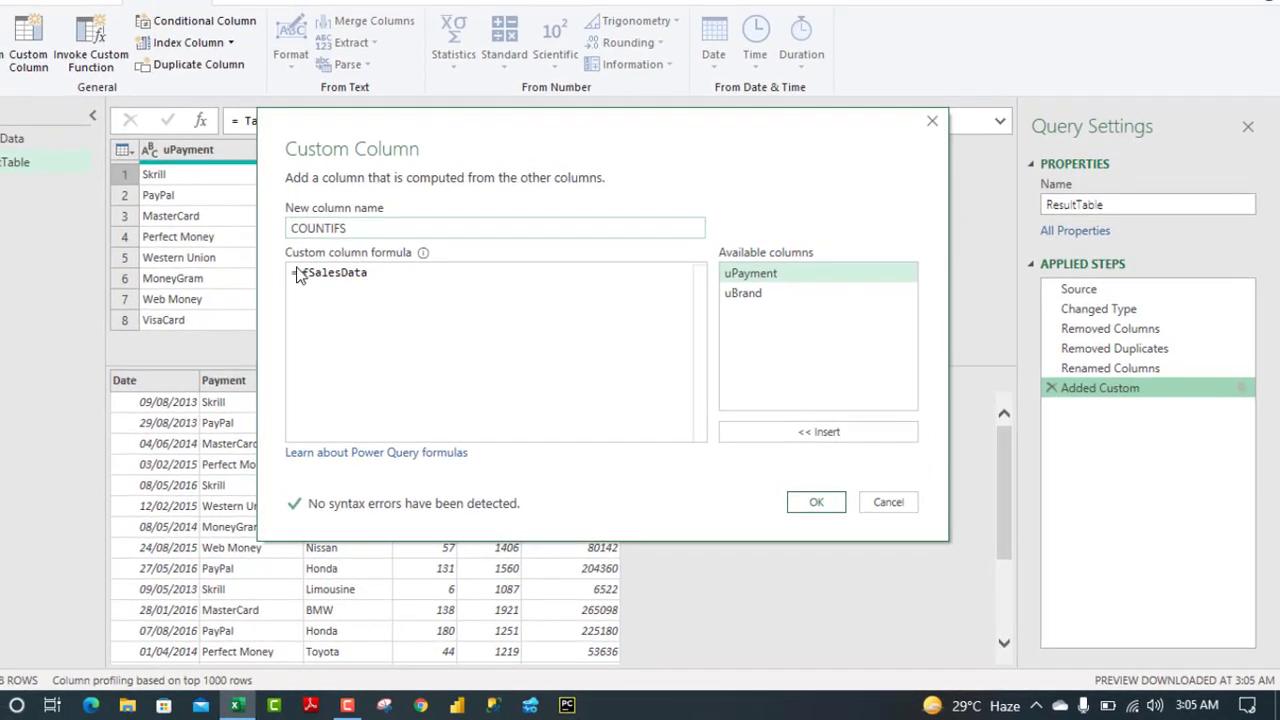
pyautogui.click(303, 272)
pyautogui.press('Return')
pyautogui.click(303, 272)
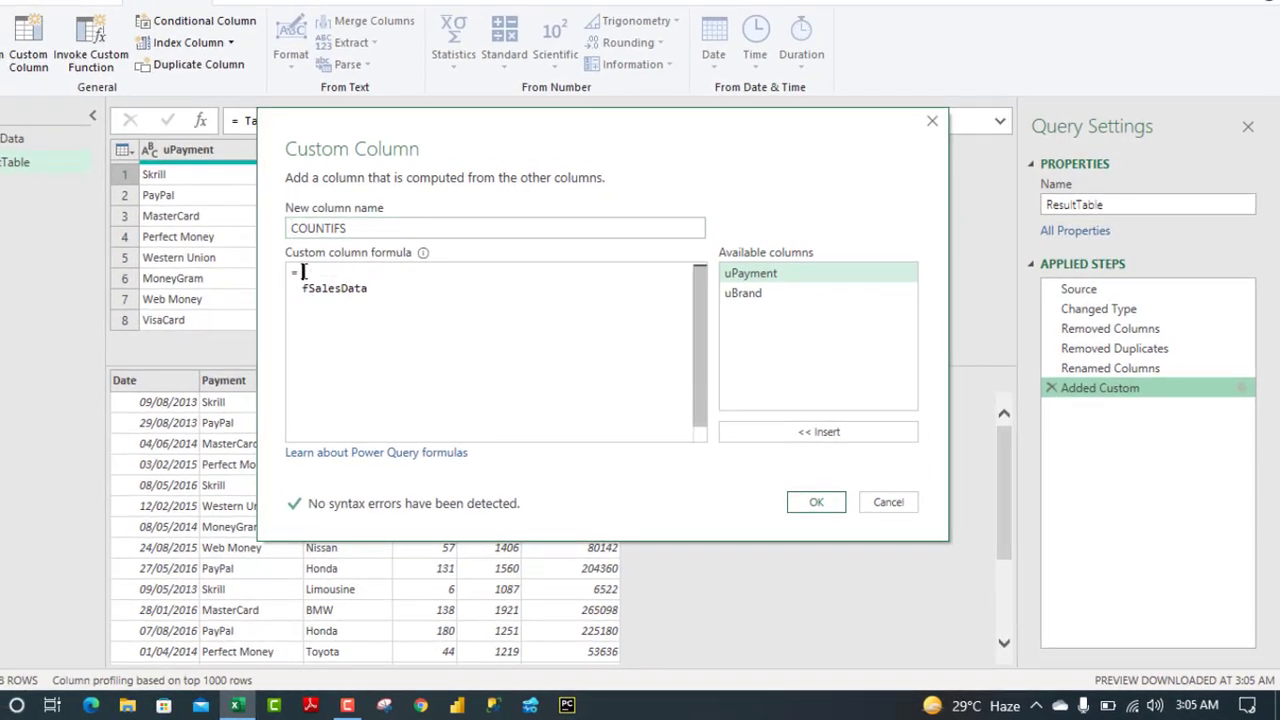
pyautogui.write('Table.sele')
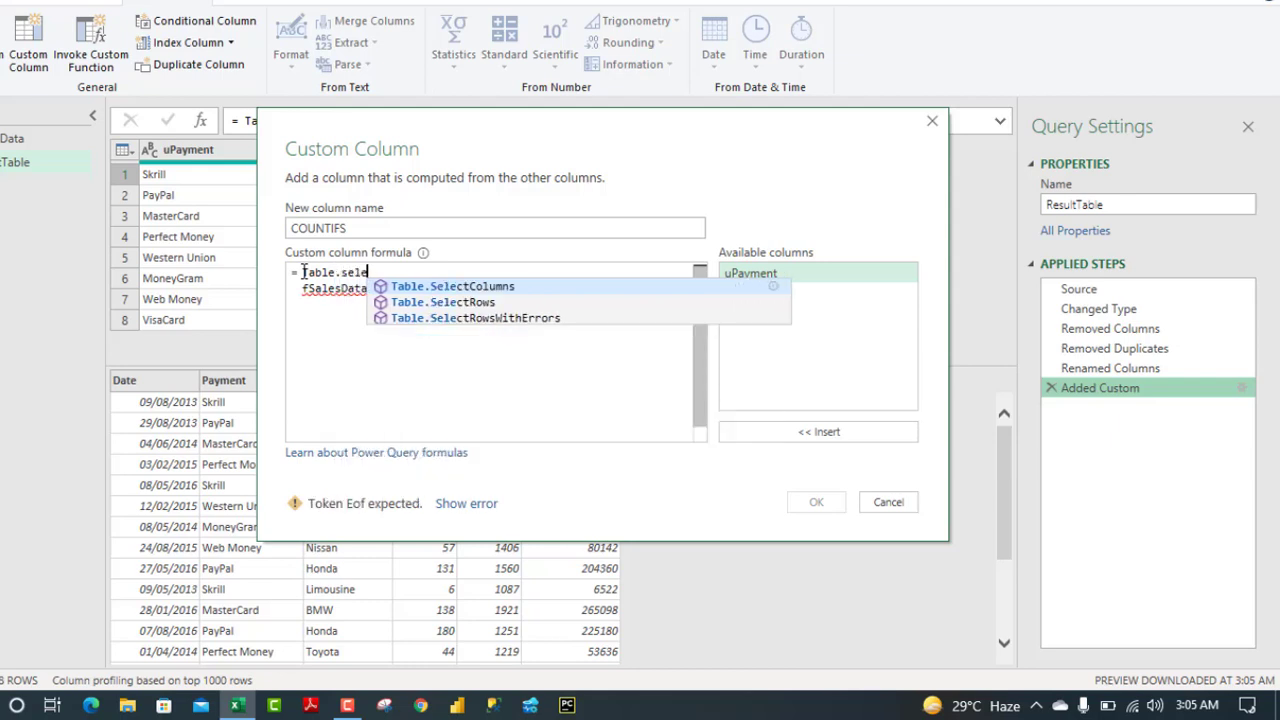
pyautogui.press('Down')
pyautogui.press('Tab')
pyautogui.write('(')
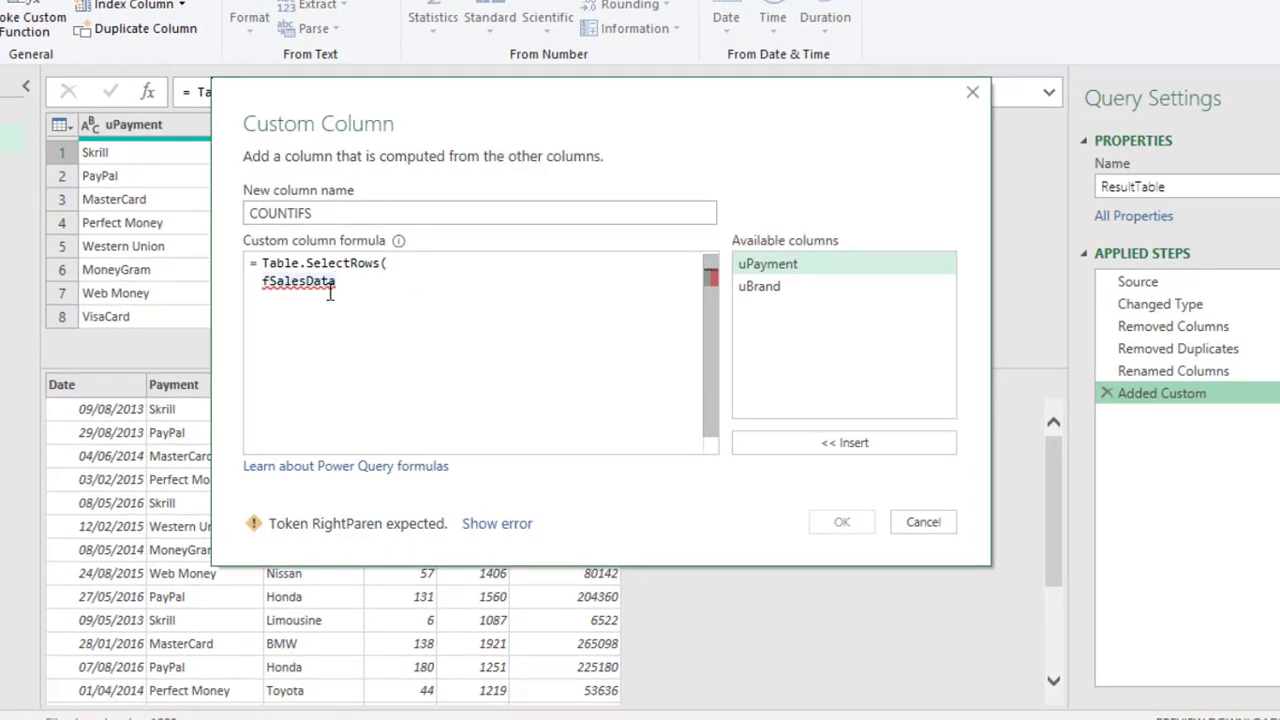
pyautogui.write(',')
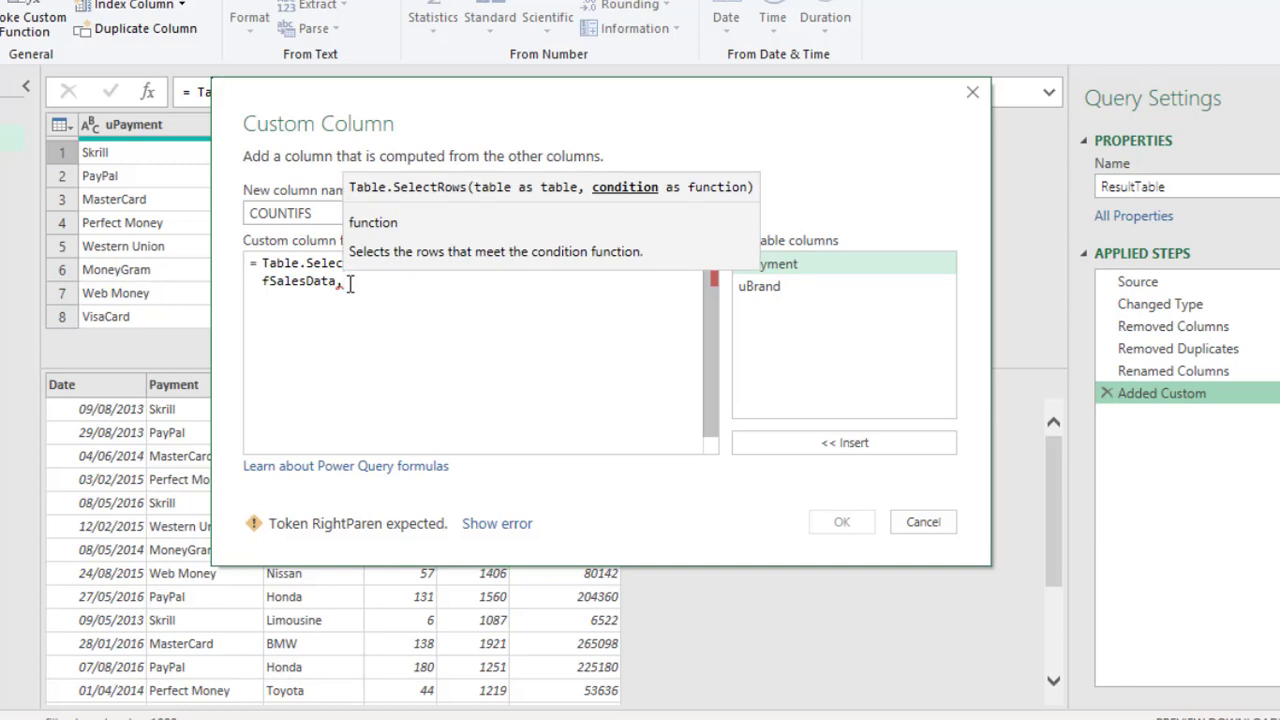
pyautogui.press('Return')
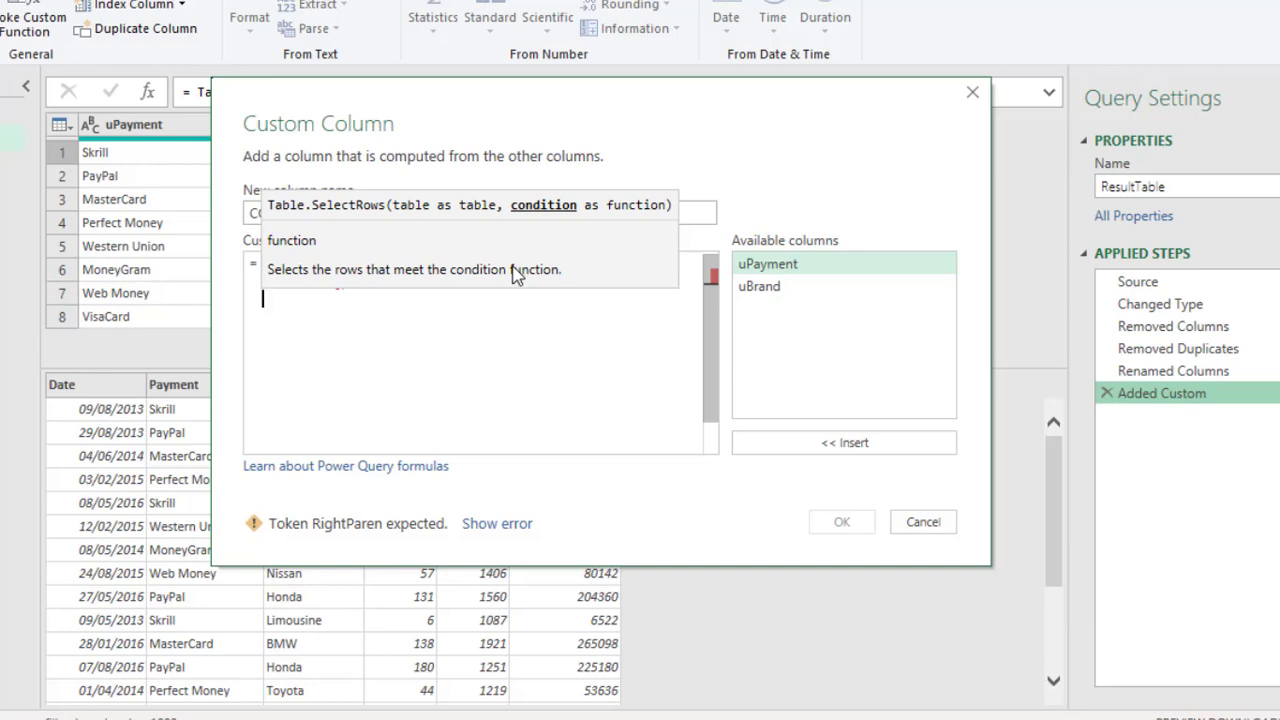
# - Begin the Table.SelectRows condition as a custom function: (MyVariable) => MyVariable
pyautogui.write('(')
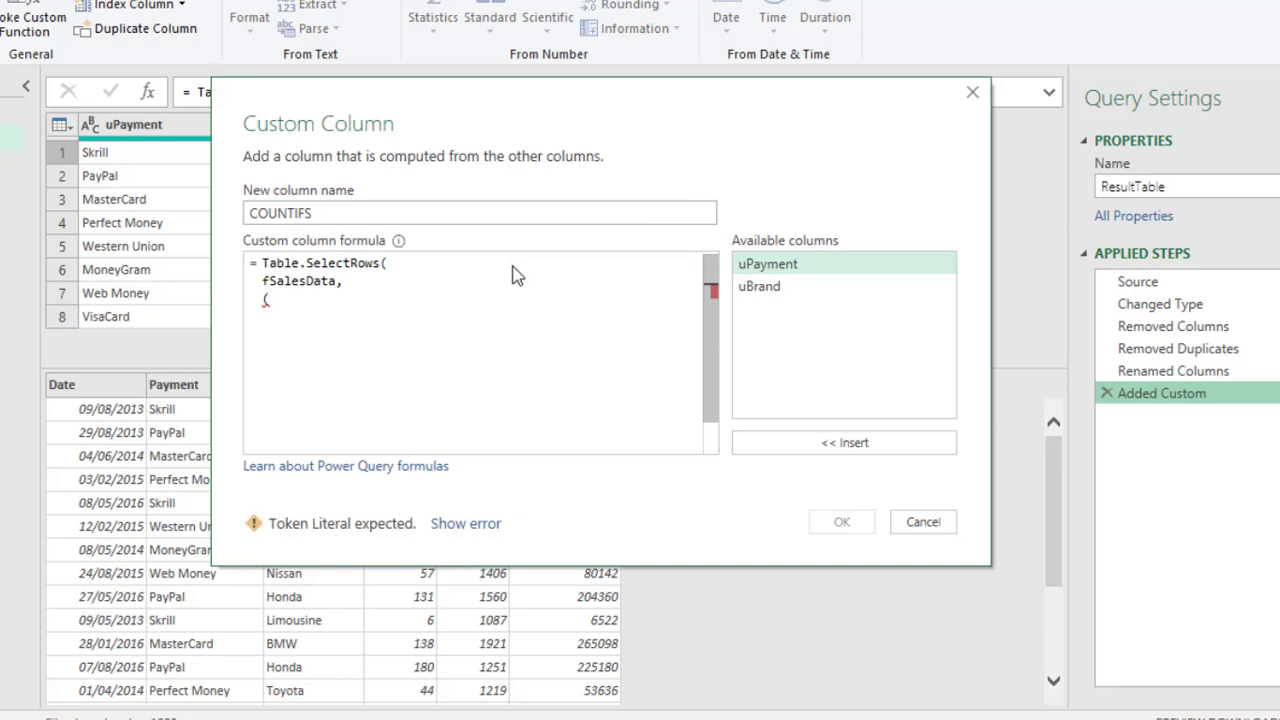
pyautogui.write('My')
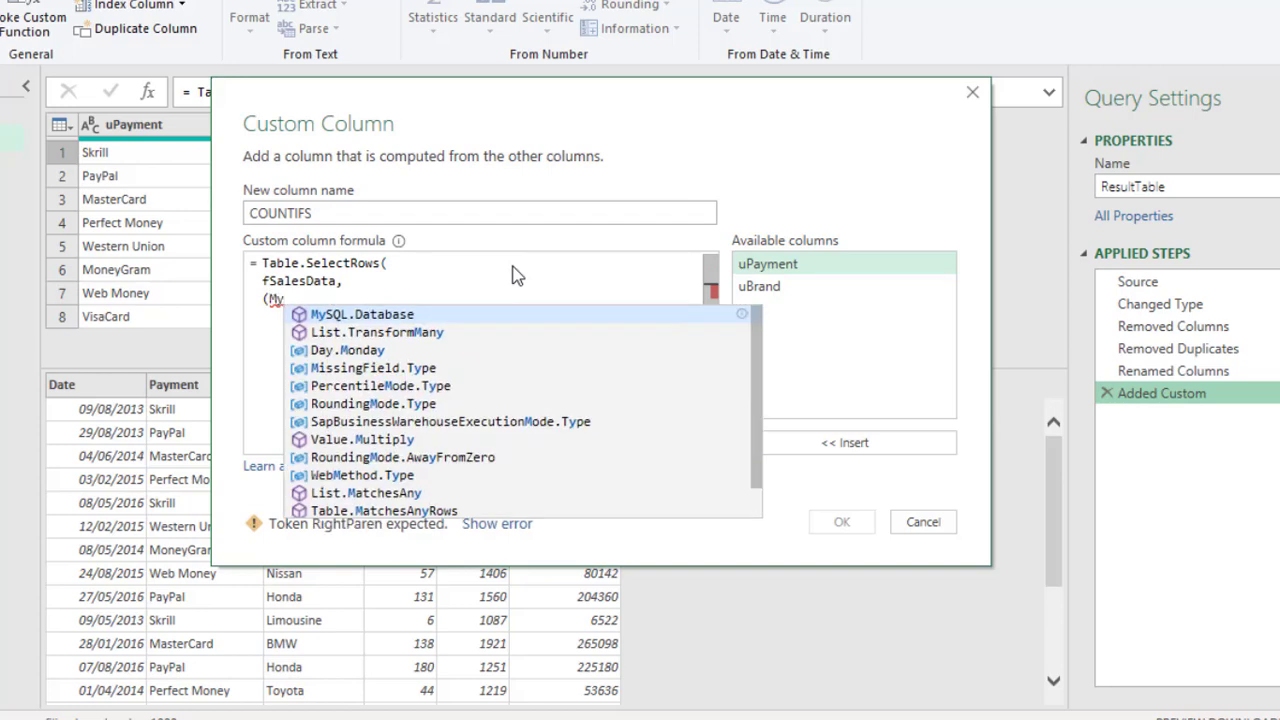
pyautogui.write('Variable')
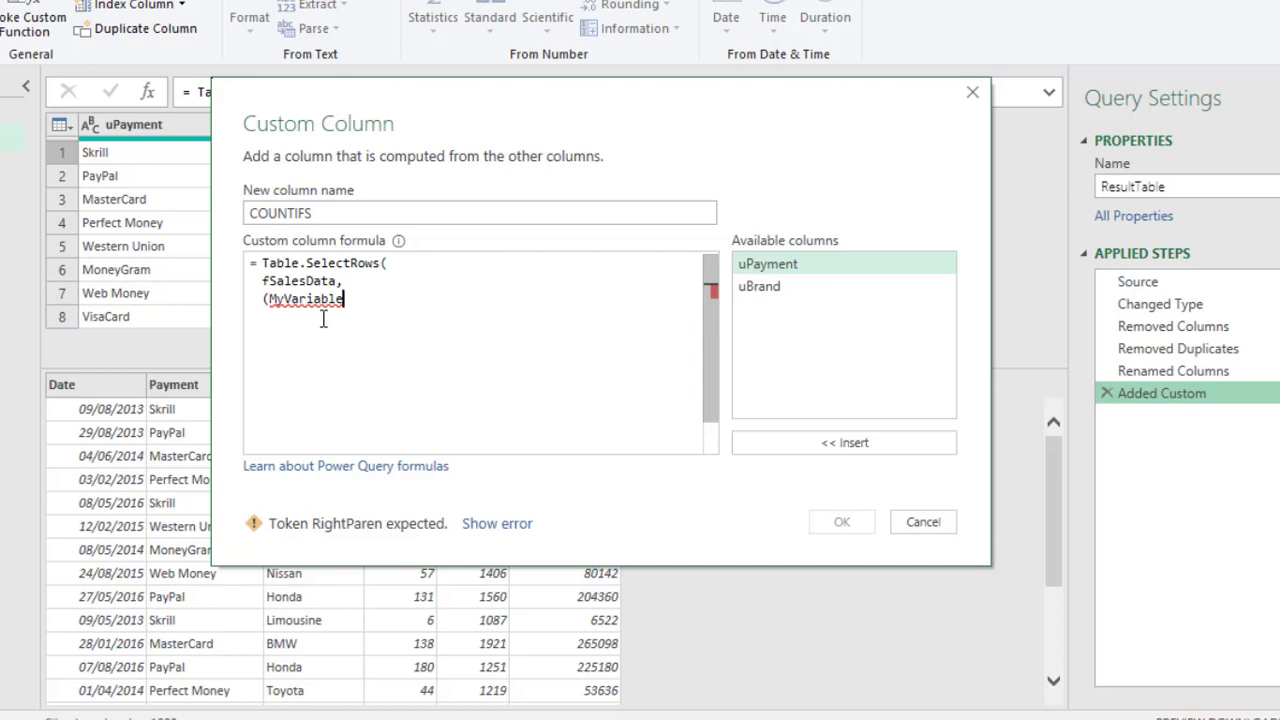
pyautogui.write(') =')
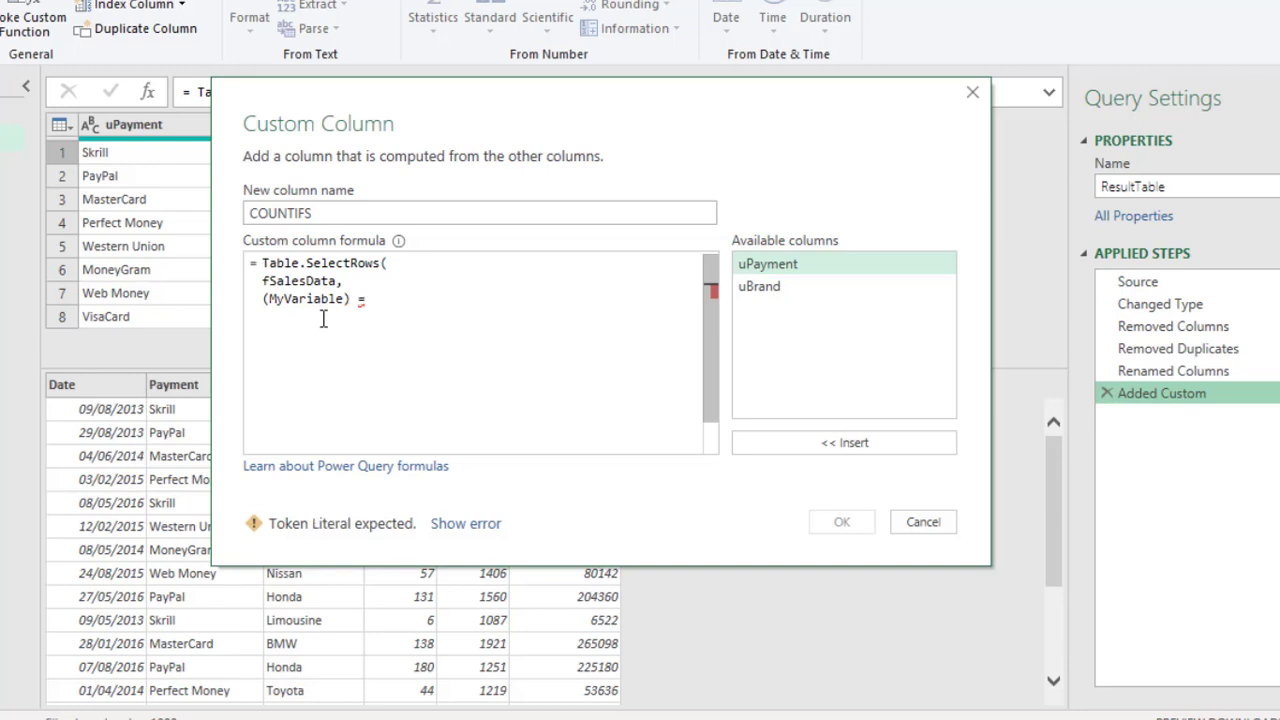
pyautogui.write('> MyVariable')
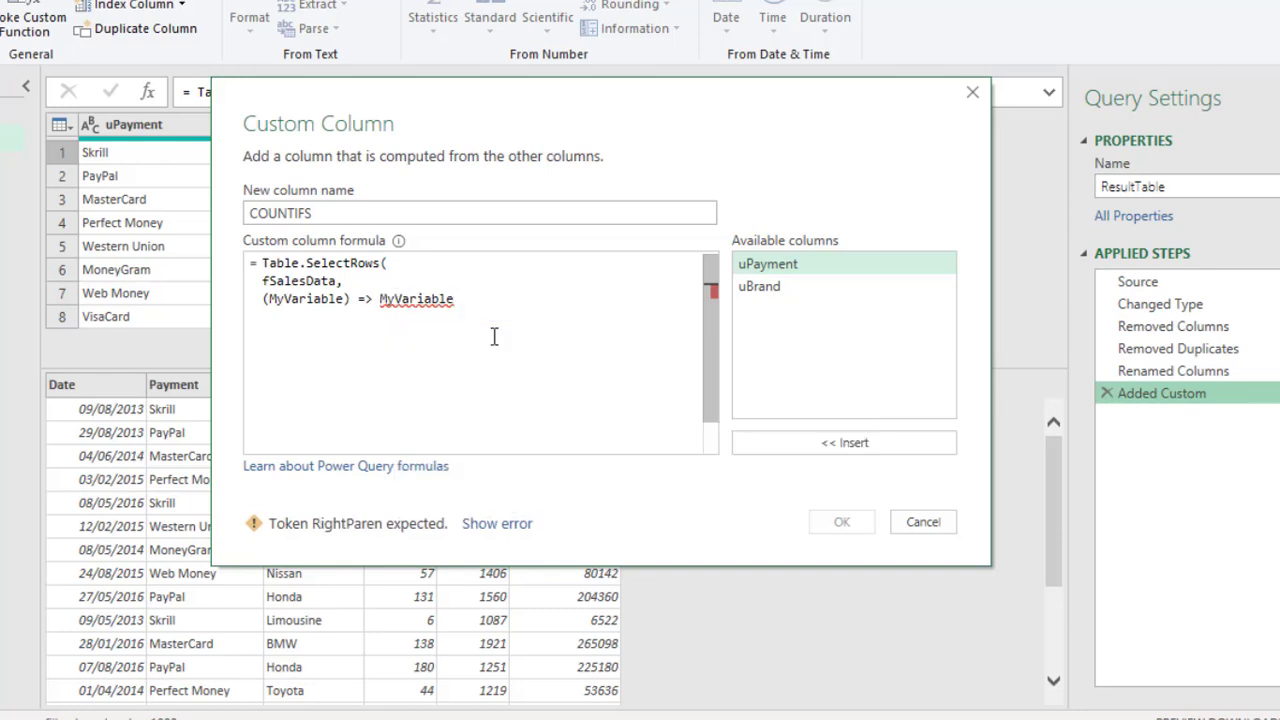
# - Complete the first condition as MyVariable[Payment]=[uPayment], moving the dialog aside to reveal the tables
pyautogui.write('[')
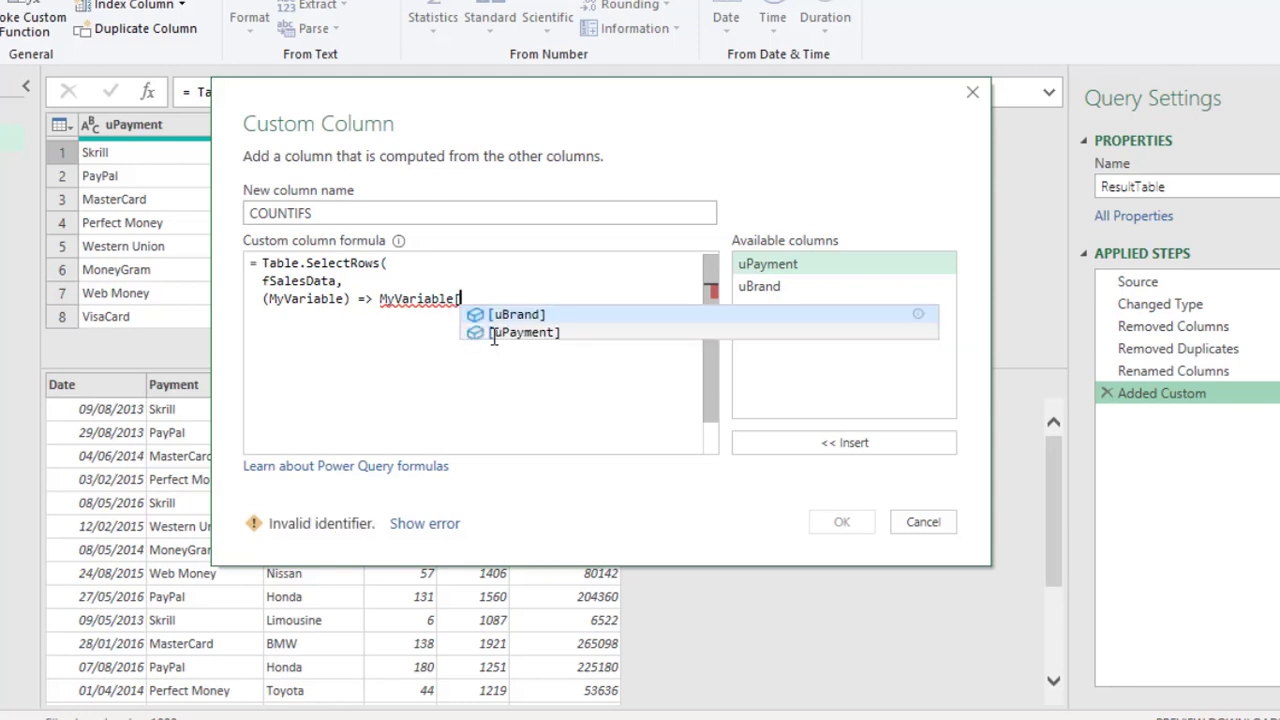
pyautogui.moveTo(534, 106); pyautogui.dragTo(862, 133)
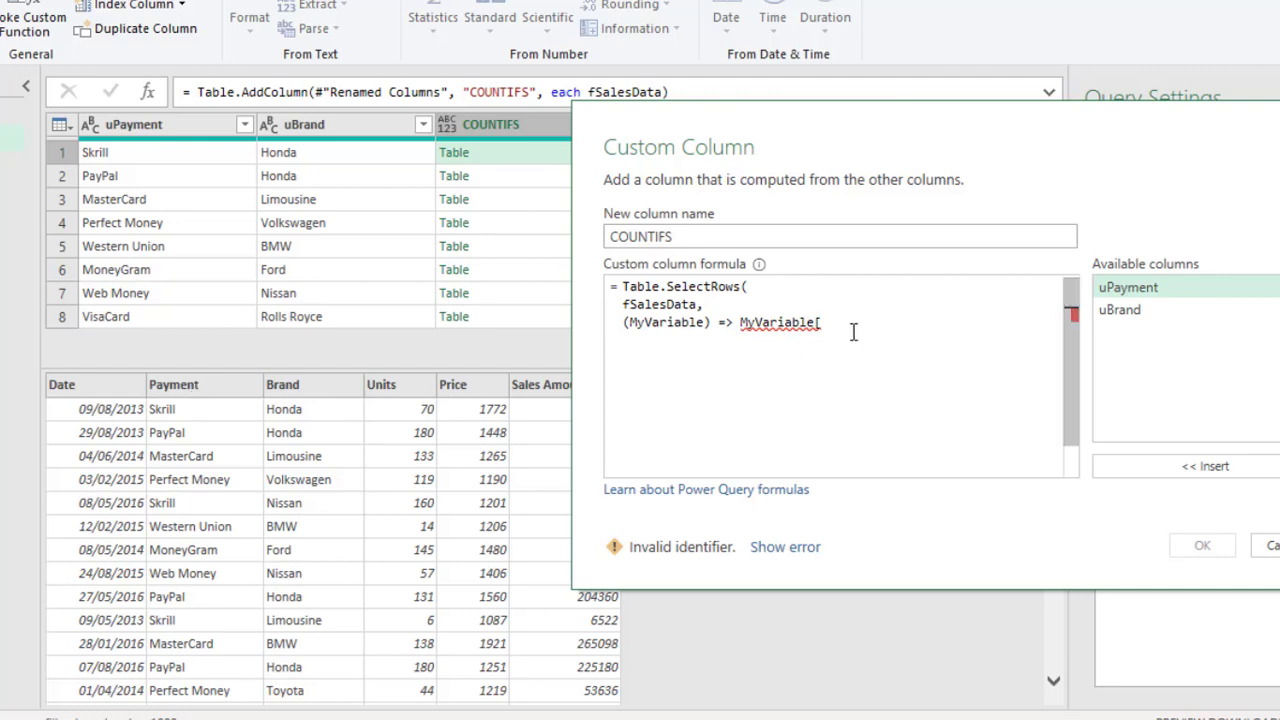
pyautogui.write('[Pay')
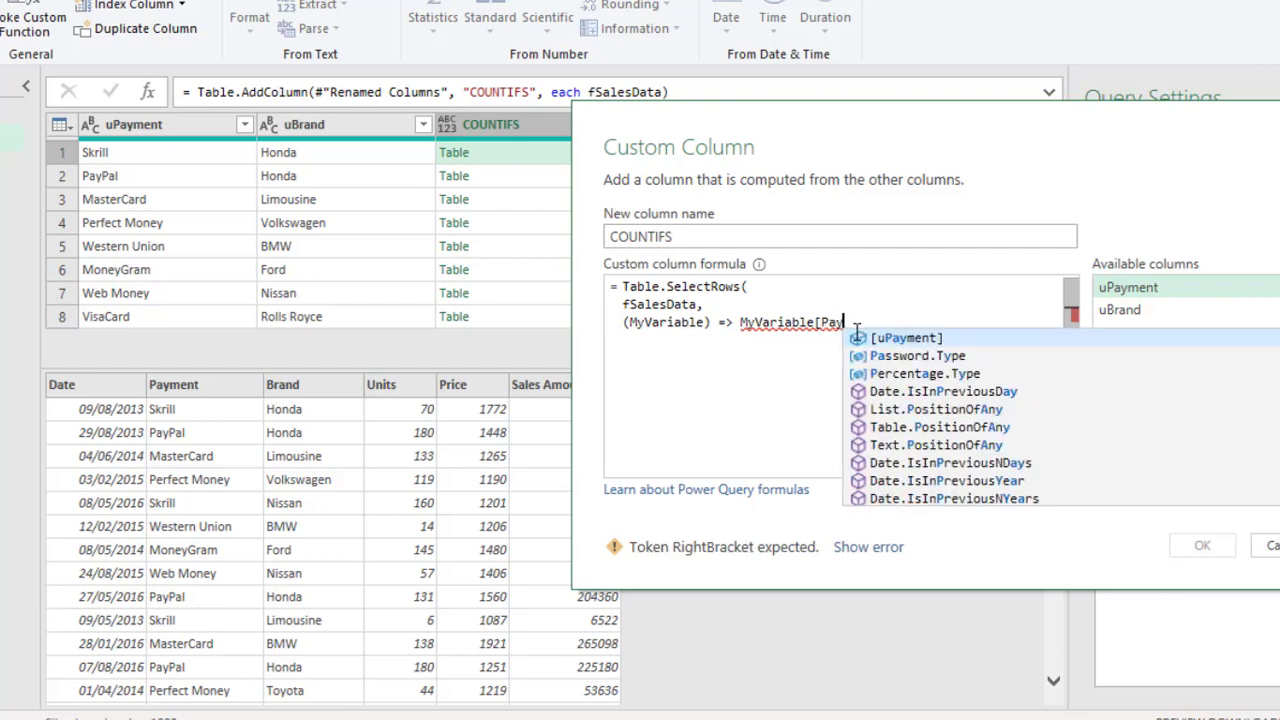
pyautogui.write('ment')
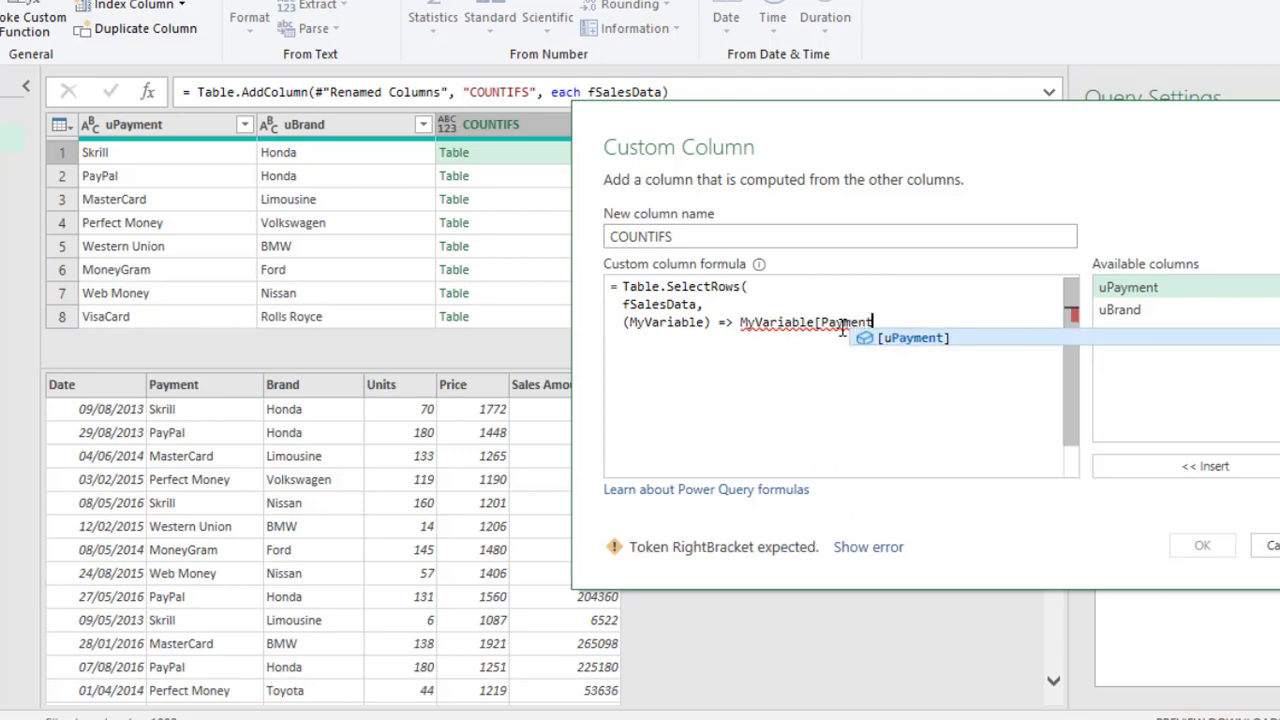
pyautogui.moveTo(838, 330)
pyautogui.write(']')
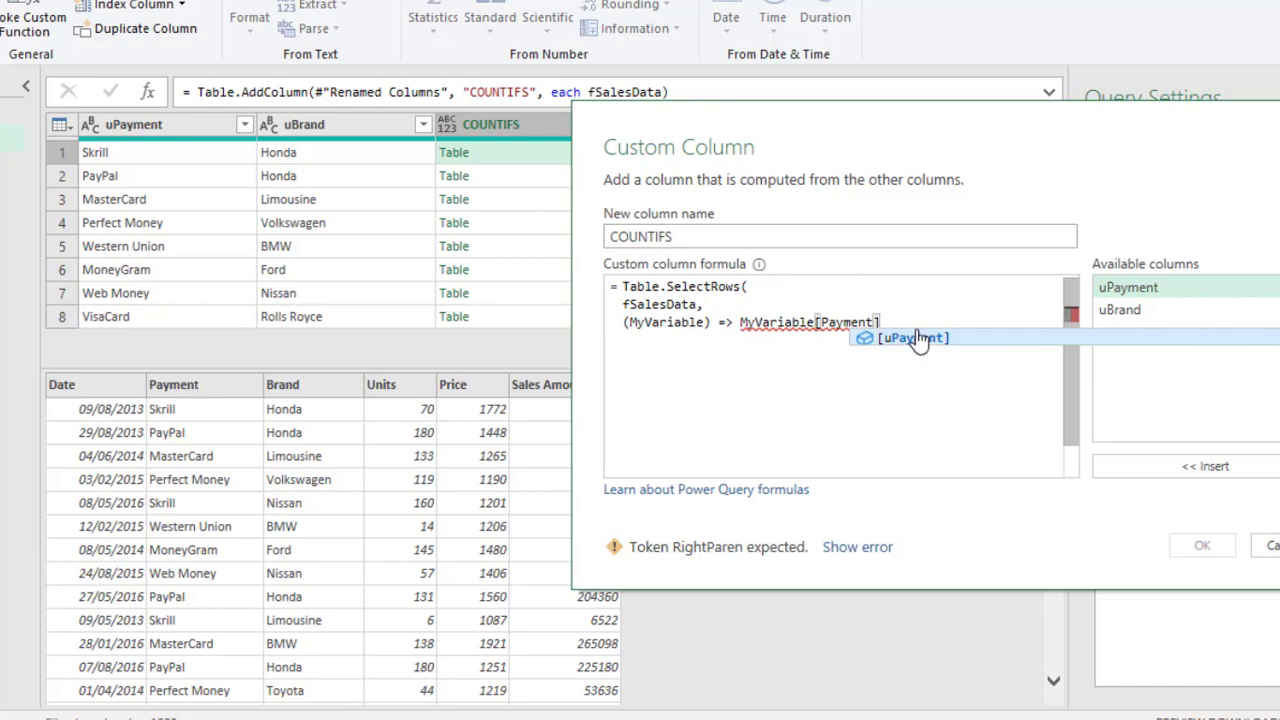
pyautogui.write('=')
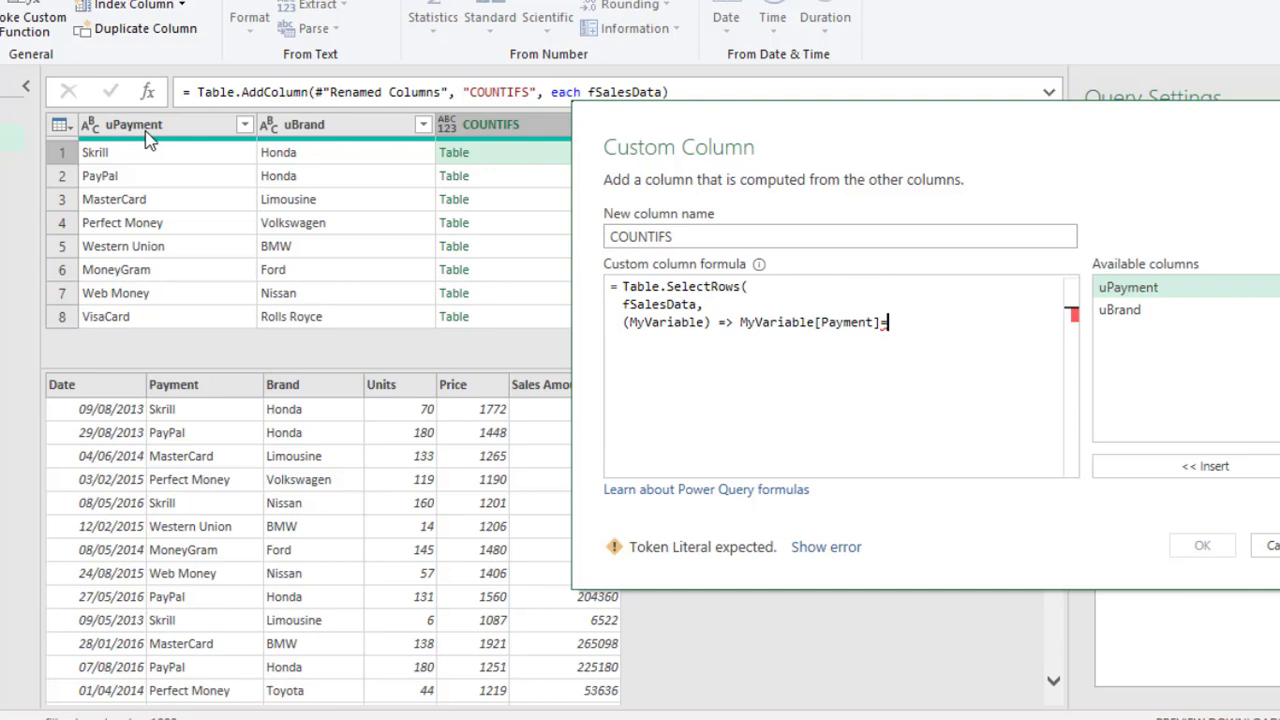
pyautogui.write('[')
pyautogui.press('Down')
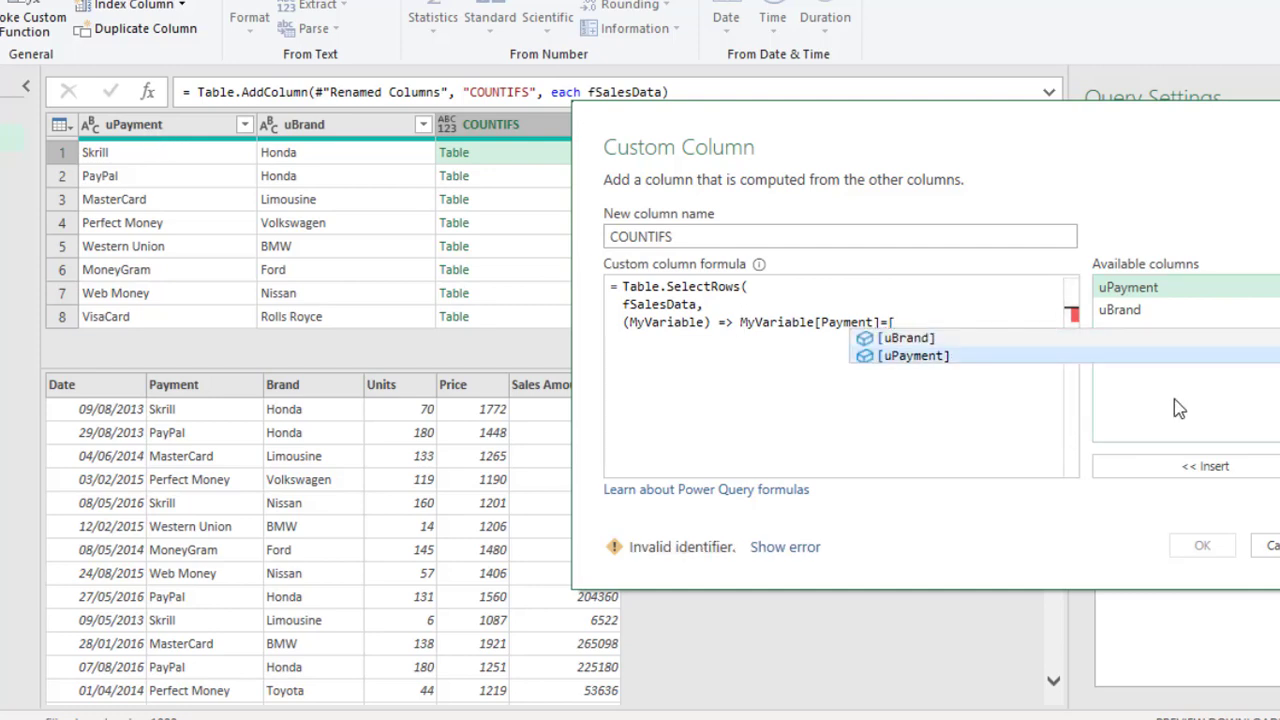
pyautogui.press('Tab')
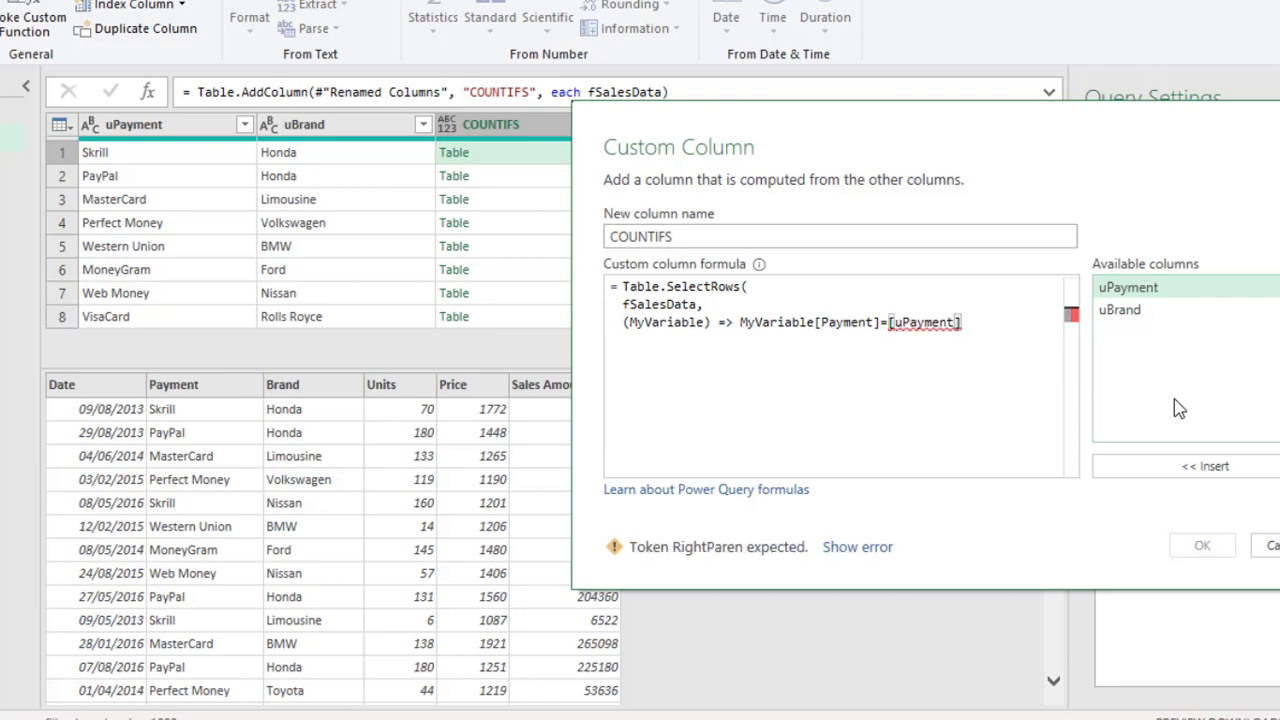
pyautogui.write(')')
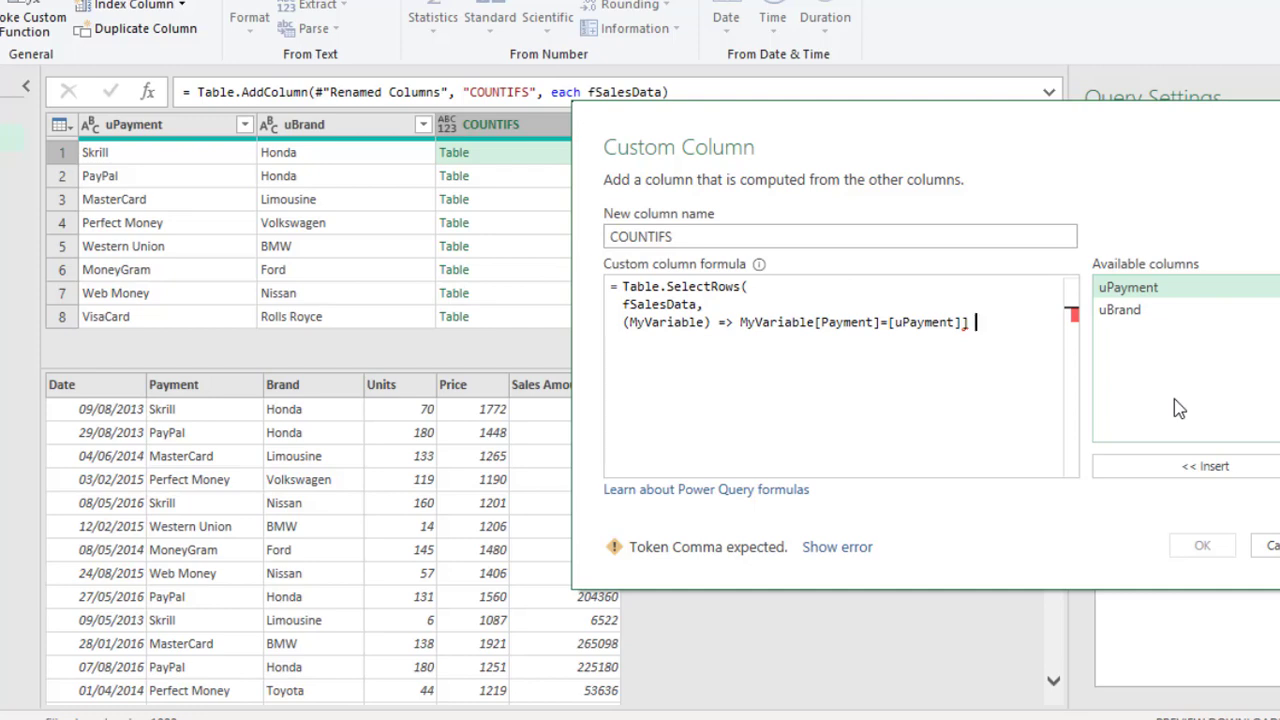
# - Extend the COUNTIFS row condition with the and operator and a second MyVariable reference, each on its own line
pyautogui.press('Return')
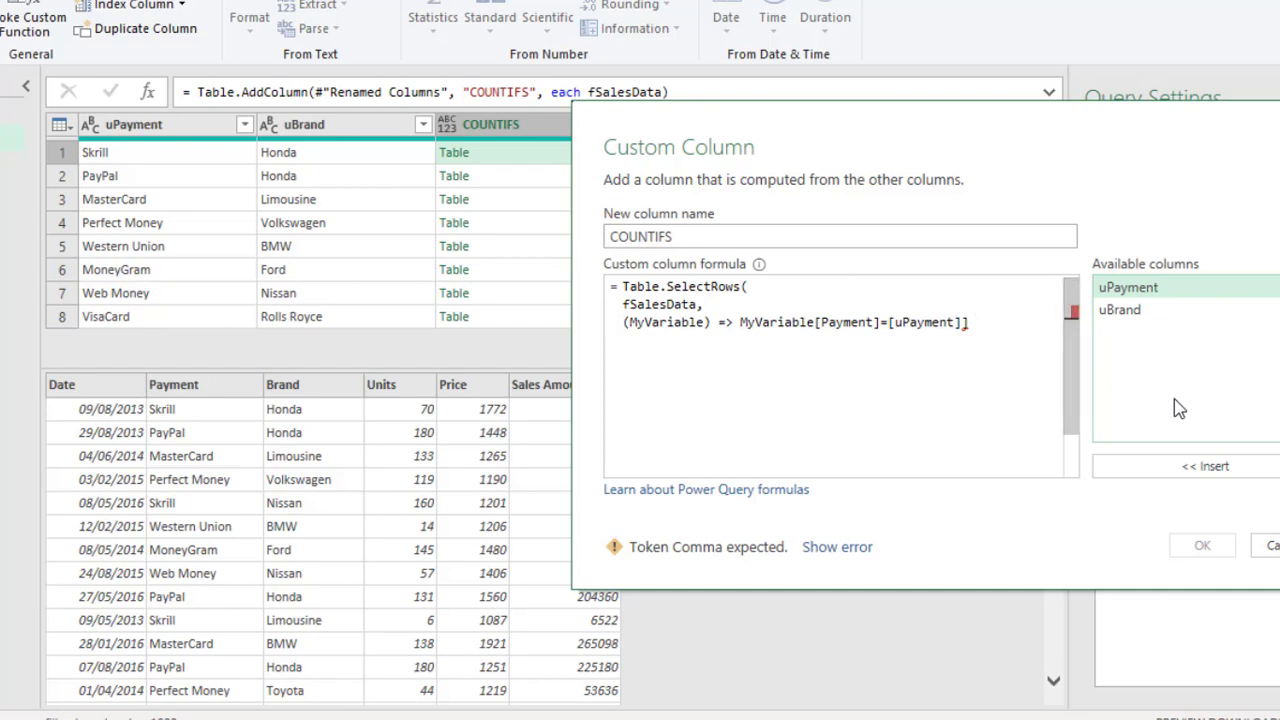
pyautogui.write('and')
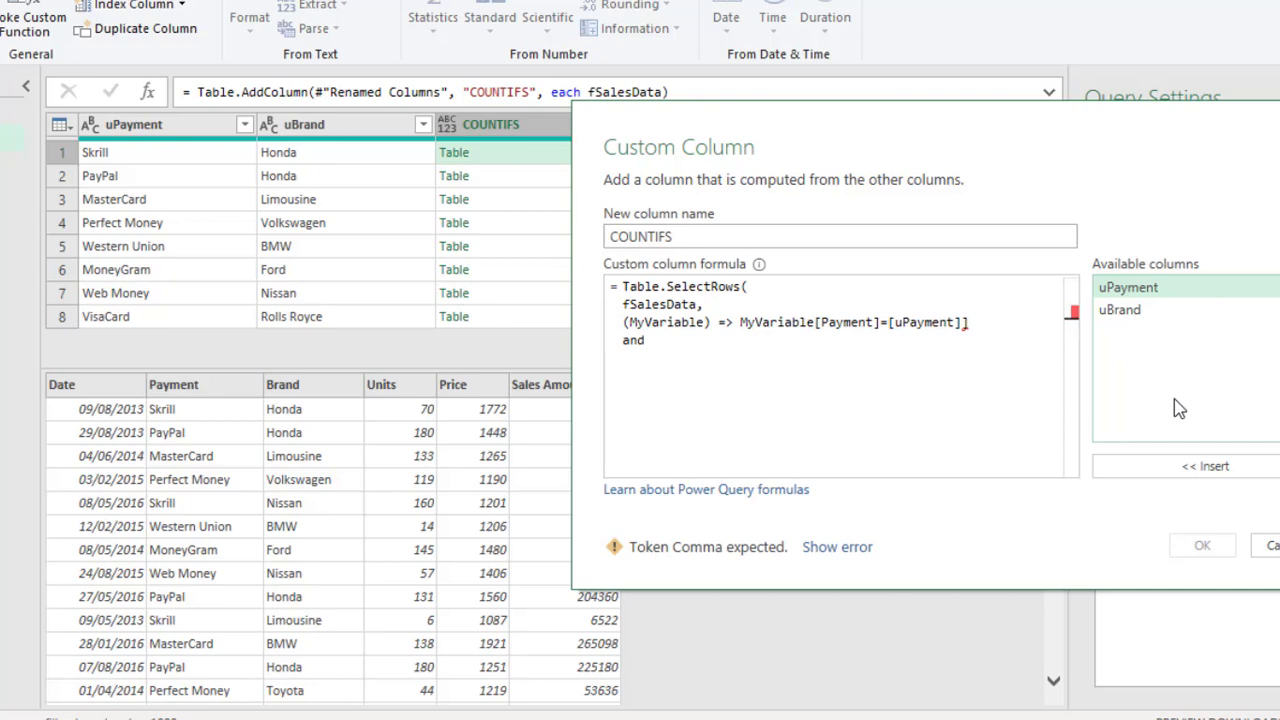
pyautogui.press('Return')
pyautogui.write('MyVaria')
pyautogui.press('BackSpace')
pyautogui.press('BackSpace')
pyautogui.press('BackSpace')
pyautogui.press('BackSpace')
pyautogui.press('BackSpace')
pyautogui.press('BackSpace')
pyautogui.press('BackSpace')
pyautogui.write('Myva')
pyautogui.press('Tab')
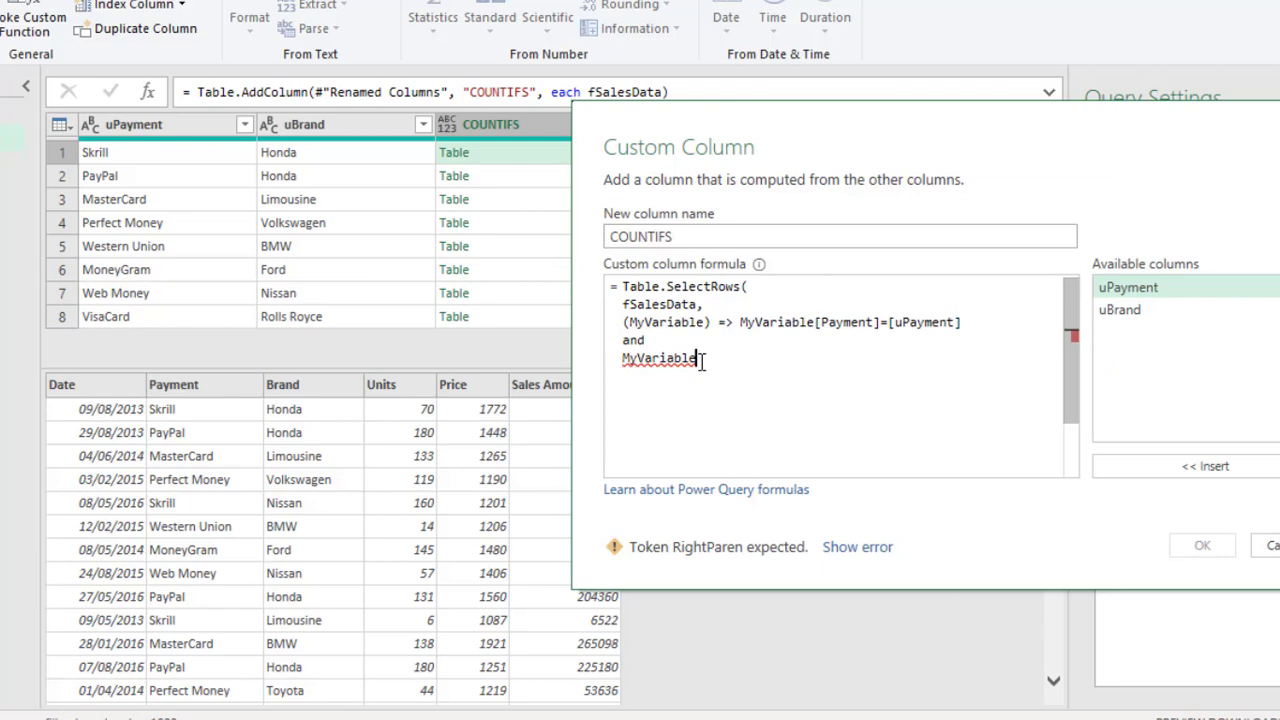
# - Complete the second condition as MyVariable[Brand]=[uBrand], closing the Table.SelectRows formula, and preview the nested table in the first COUNTIFS row
pyautogui.write('[')
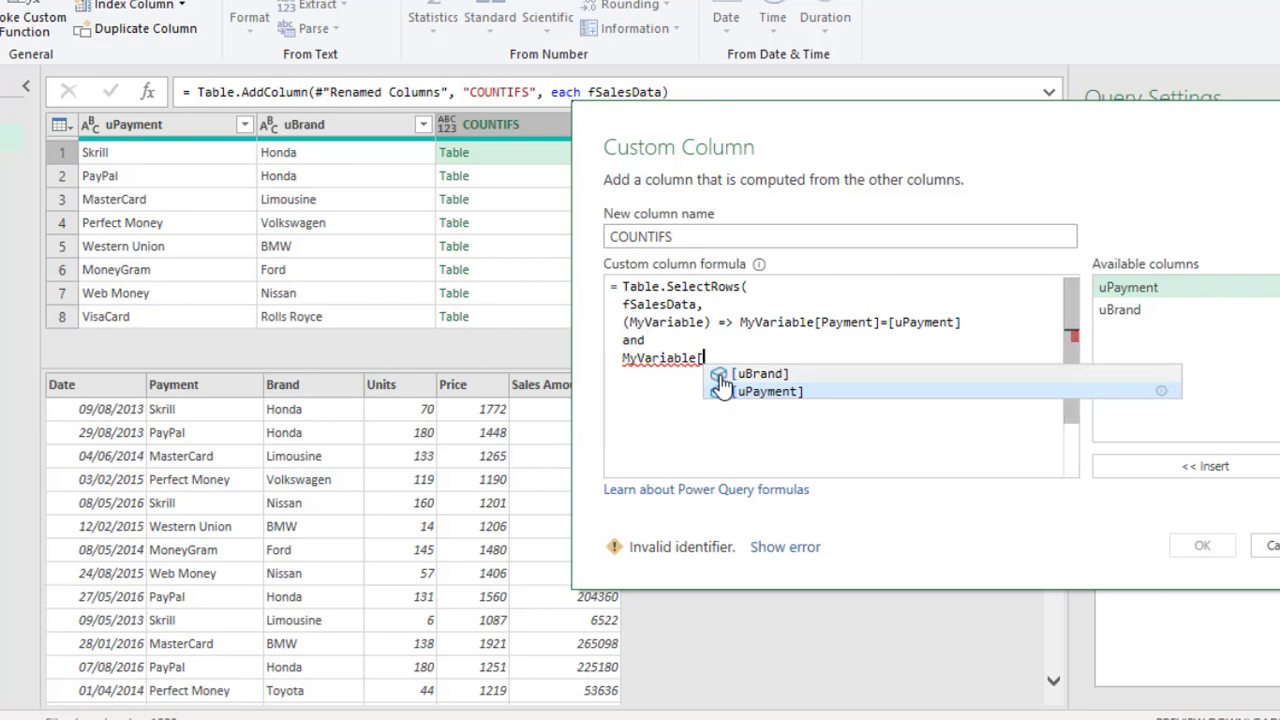
pyautogui.write('Brand')
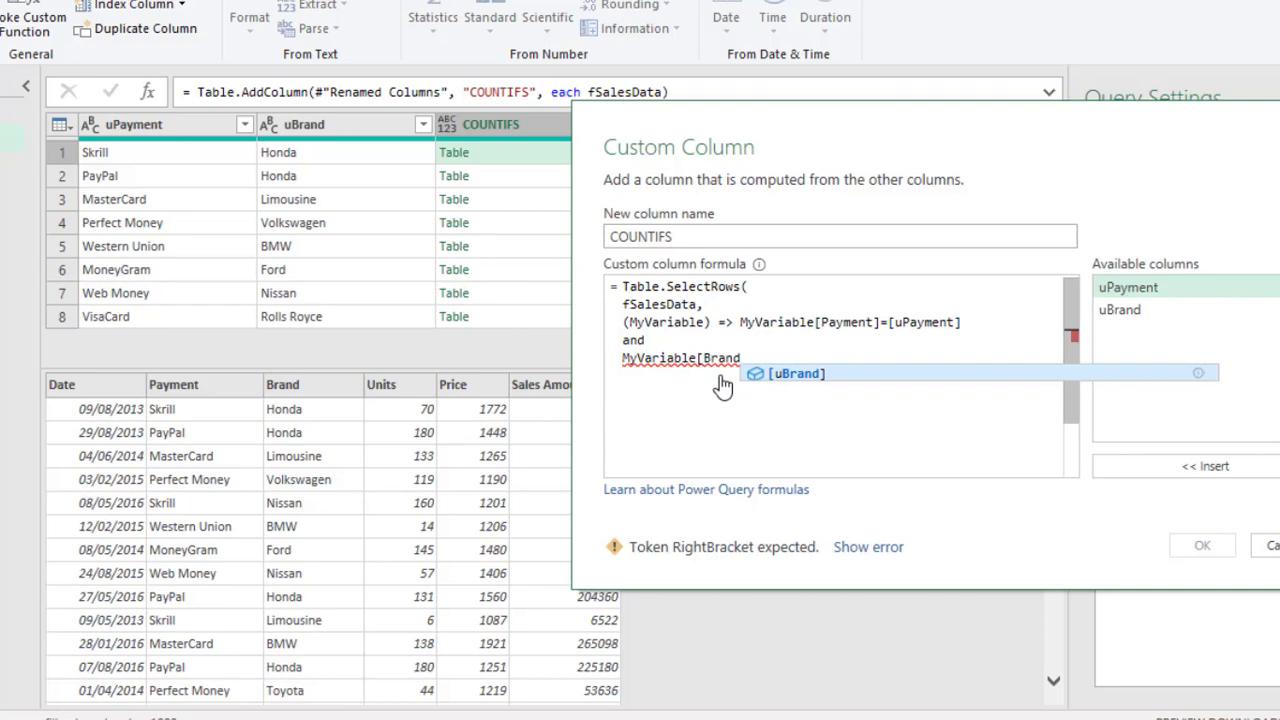
pyautogui.write(']=')
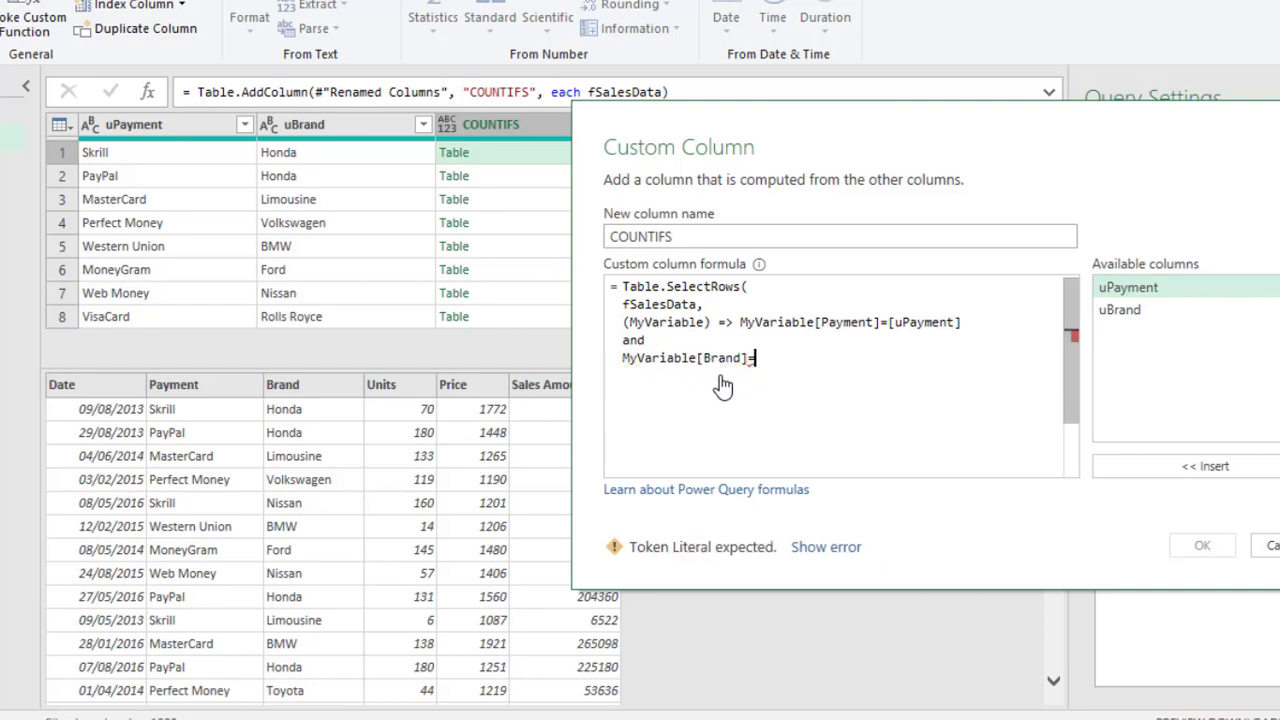
pyautogui.write('[')
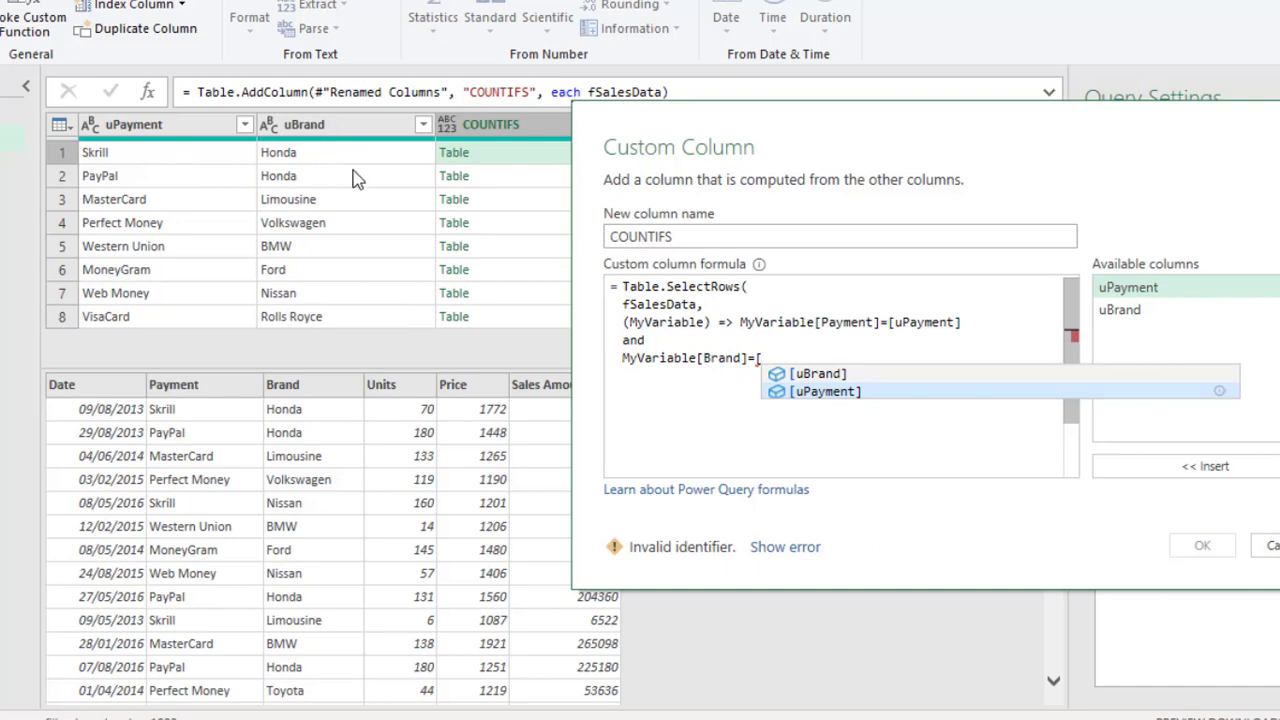
pyautogui.press('Up')
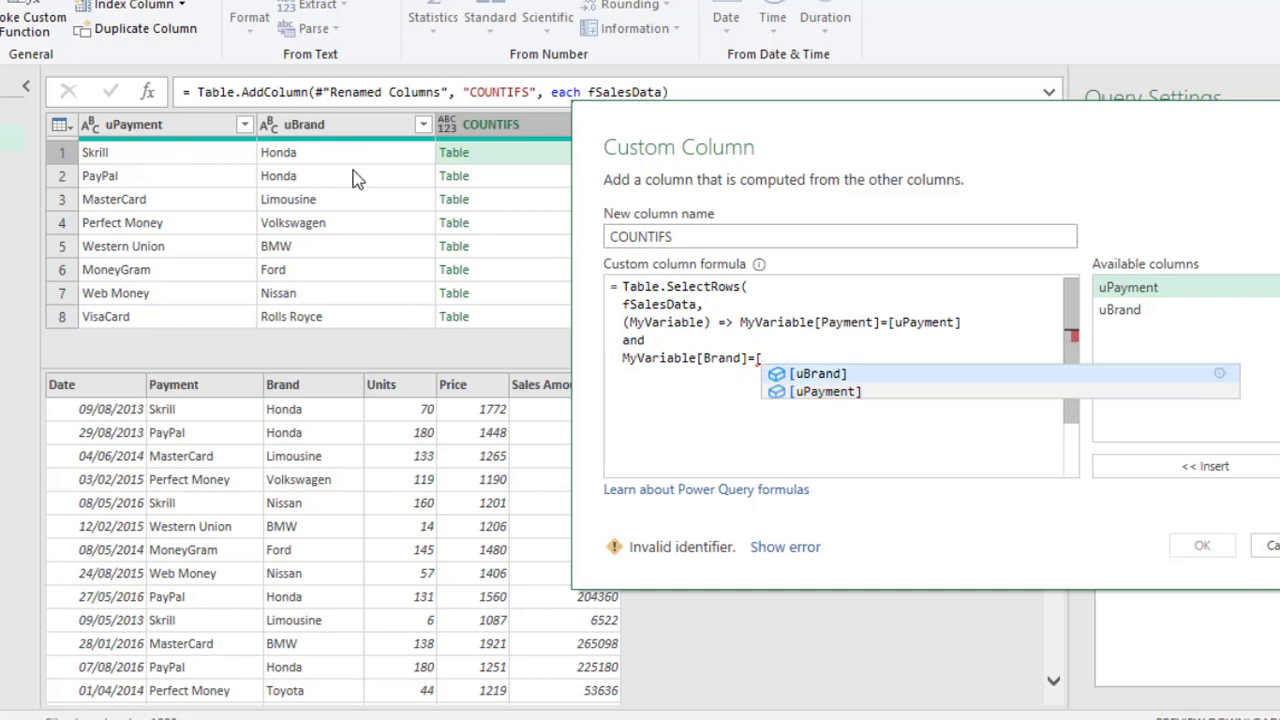
pyautogui.press('Return')
pyautogui.press('Return')
pyautogui.write(')')
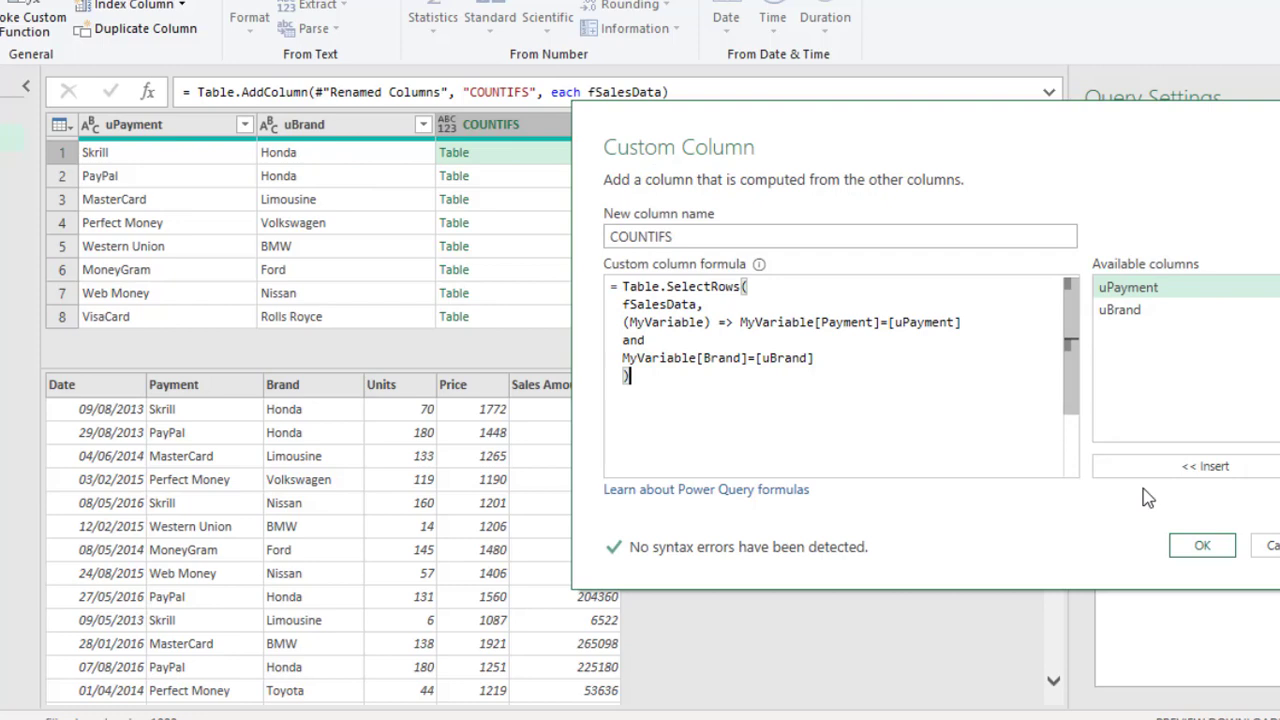
pyautogui.click(1203, 546)
pyautogui.click(527, 160)
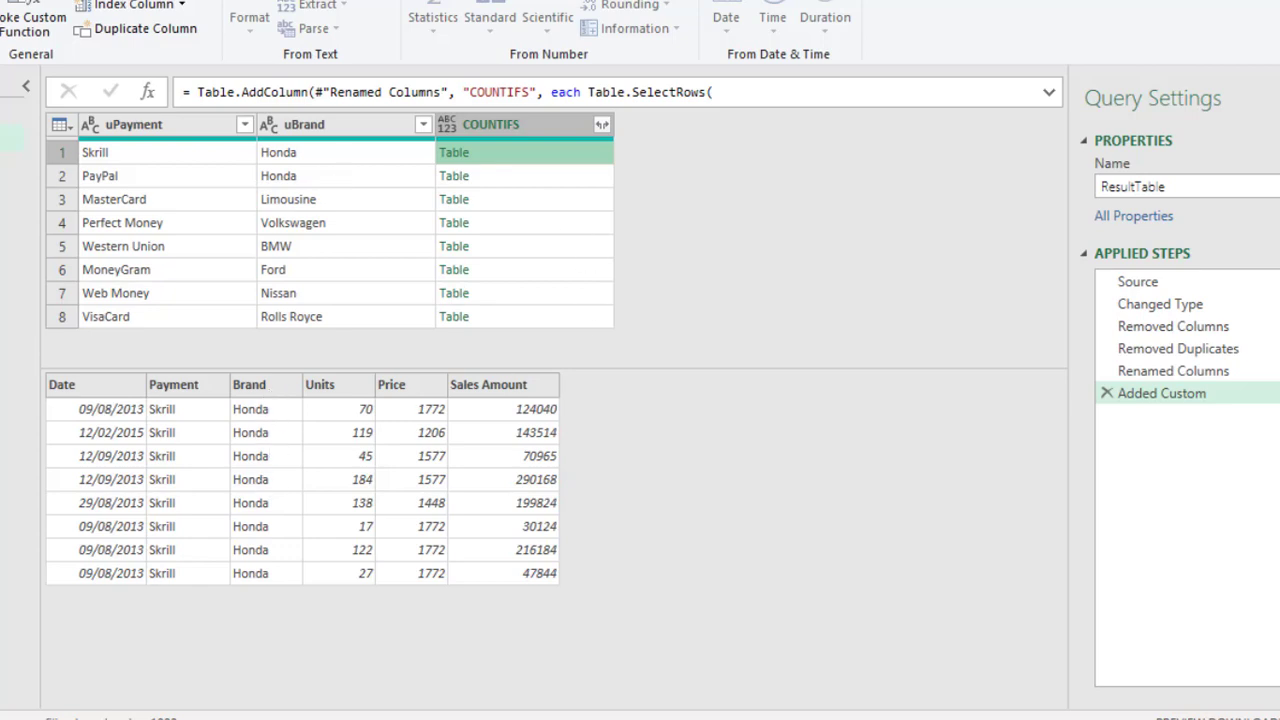
# - Append [Units] to the end of the COUNTIFS custom column formula and preview the nested list in the first row
pyautogui.click(1268, 393)
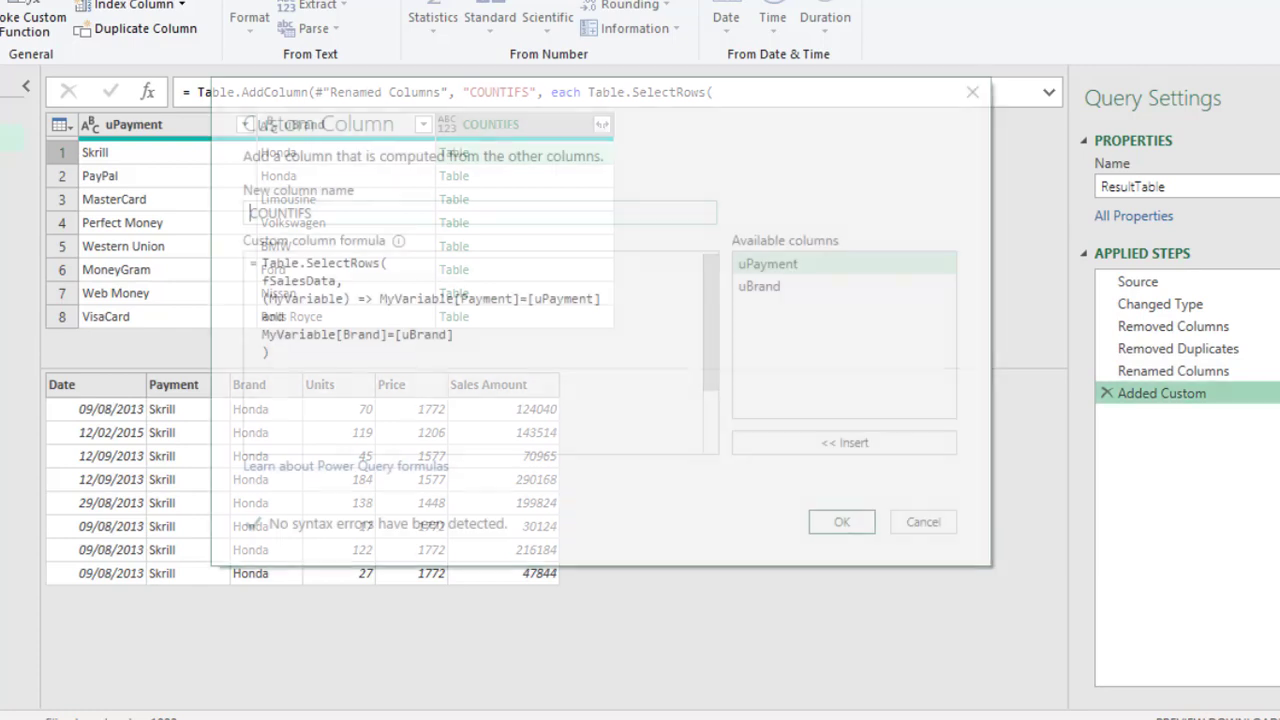
pyautogui.click(368, 354)
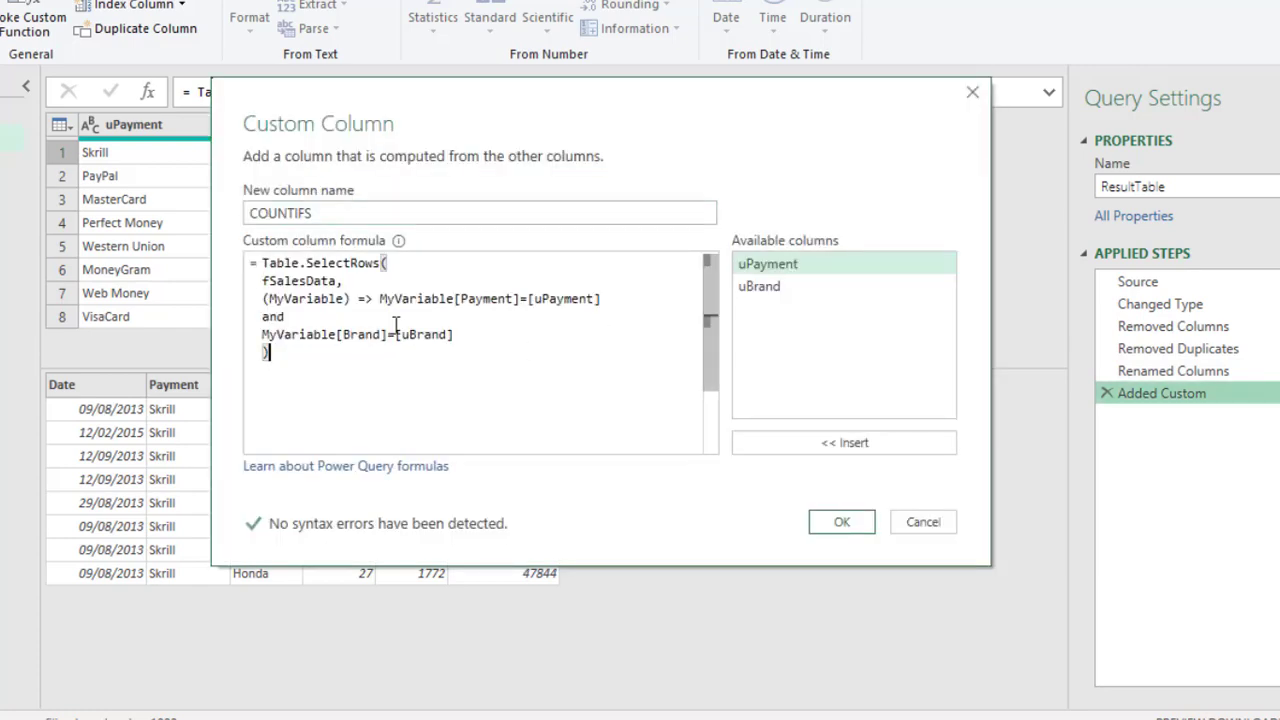
pyautogui.moveTo(606, 100); pyautogui.dragTo(1088, 198)
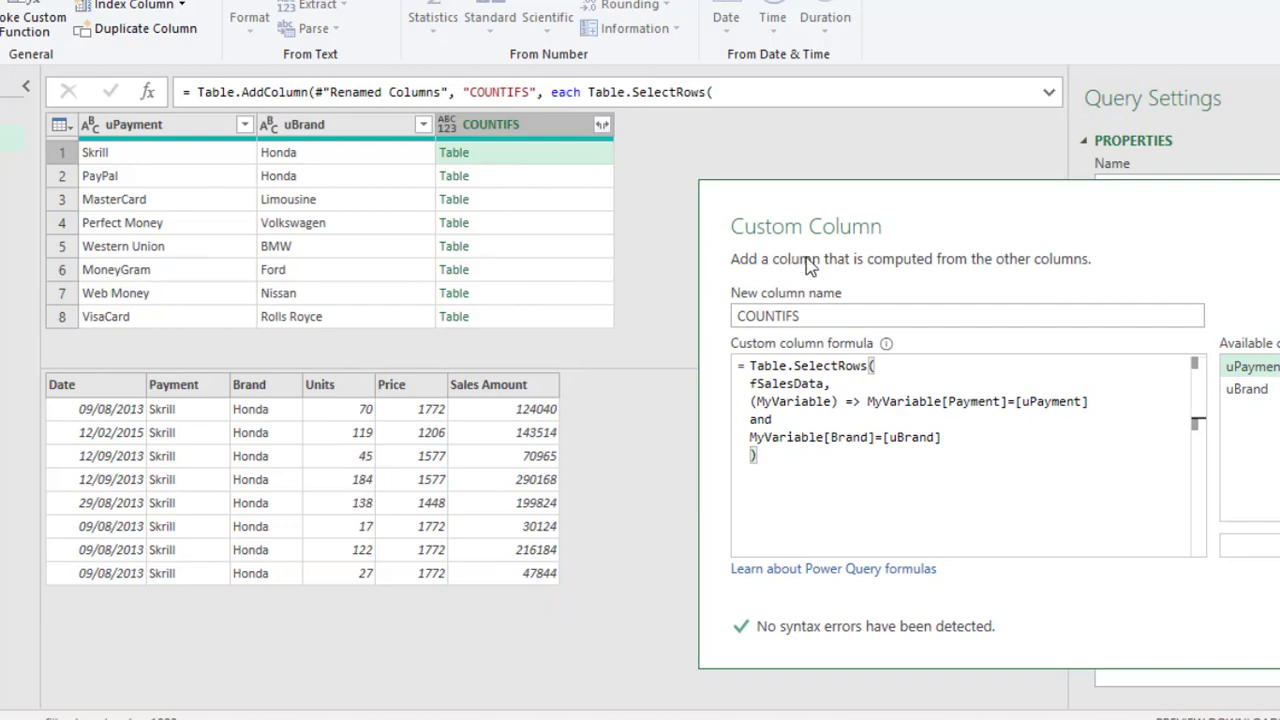
pyautogui.moveTo(990, 199); pyautogui.dragTo(343, 135)
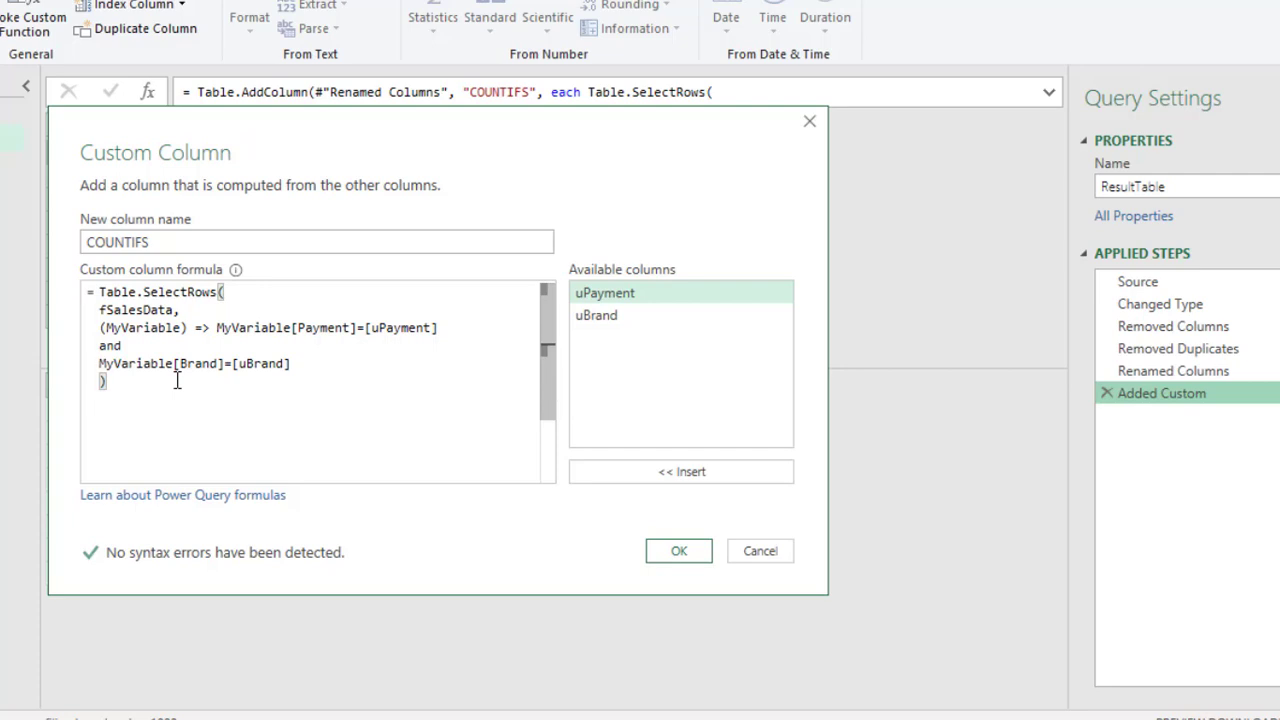
pyautogui.write('[Unit')
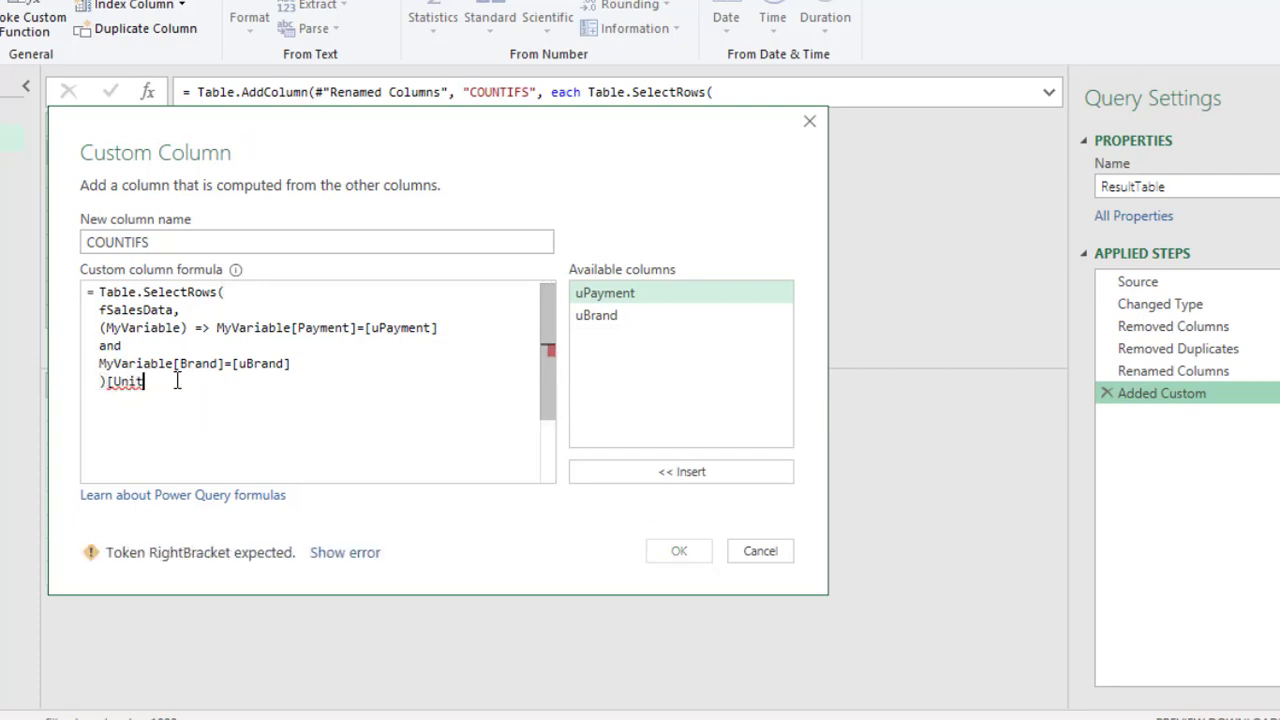
pyautogui.write('s')
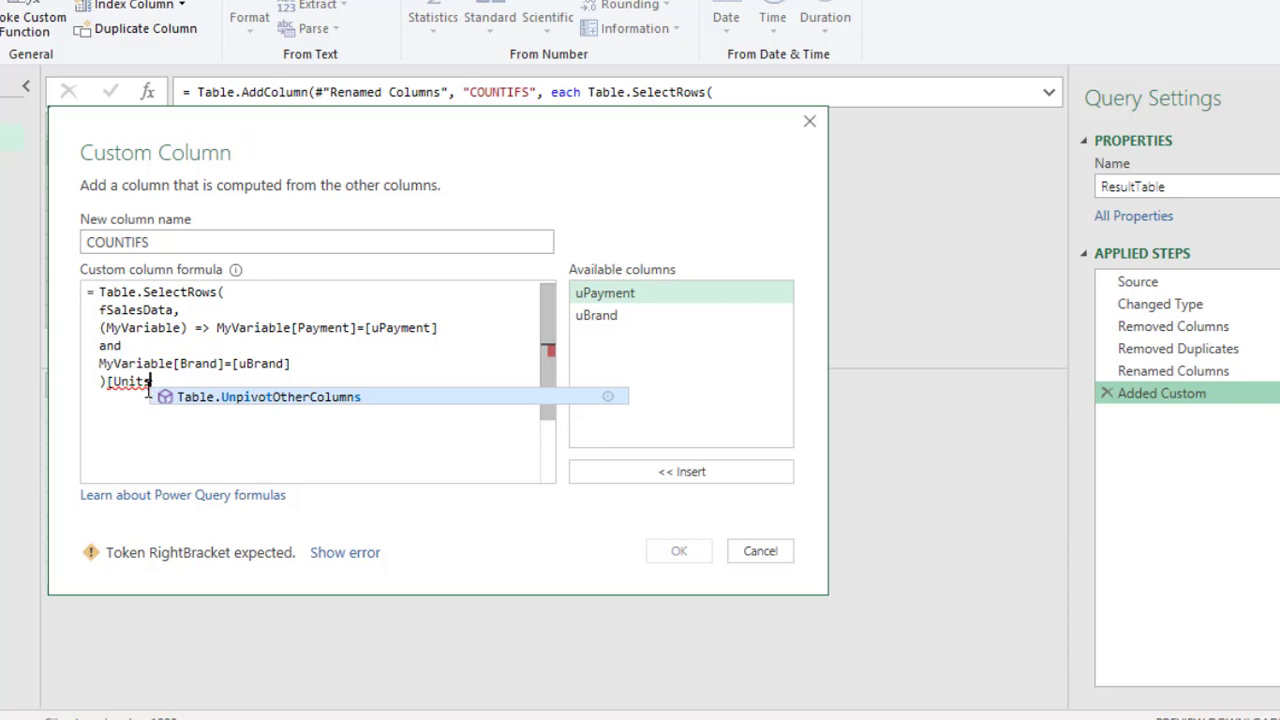
pyautogui.write(']')
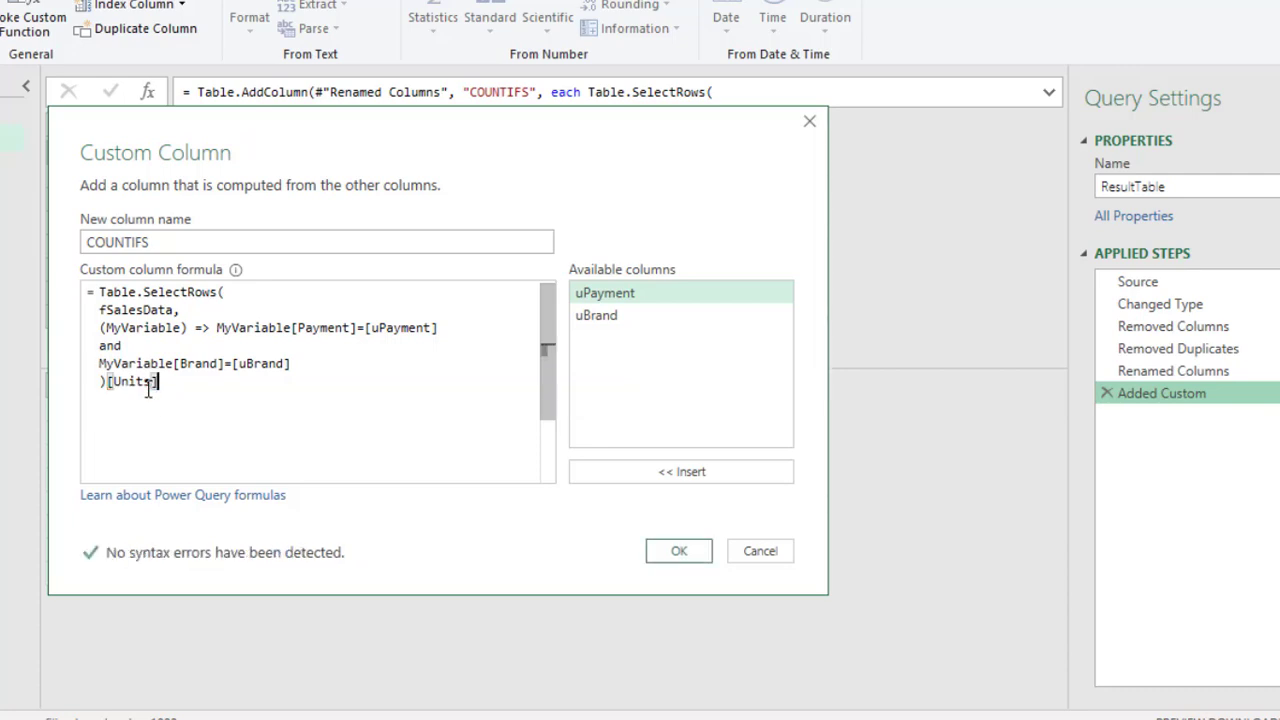
pyautogui.click(683, 560)
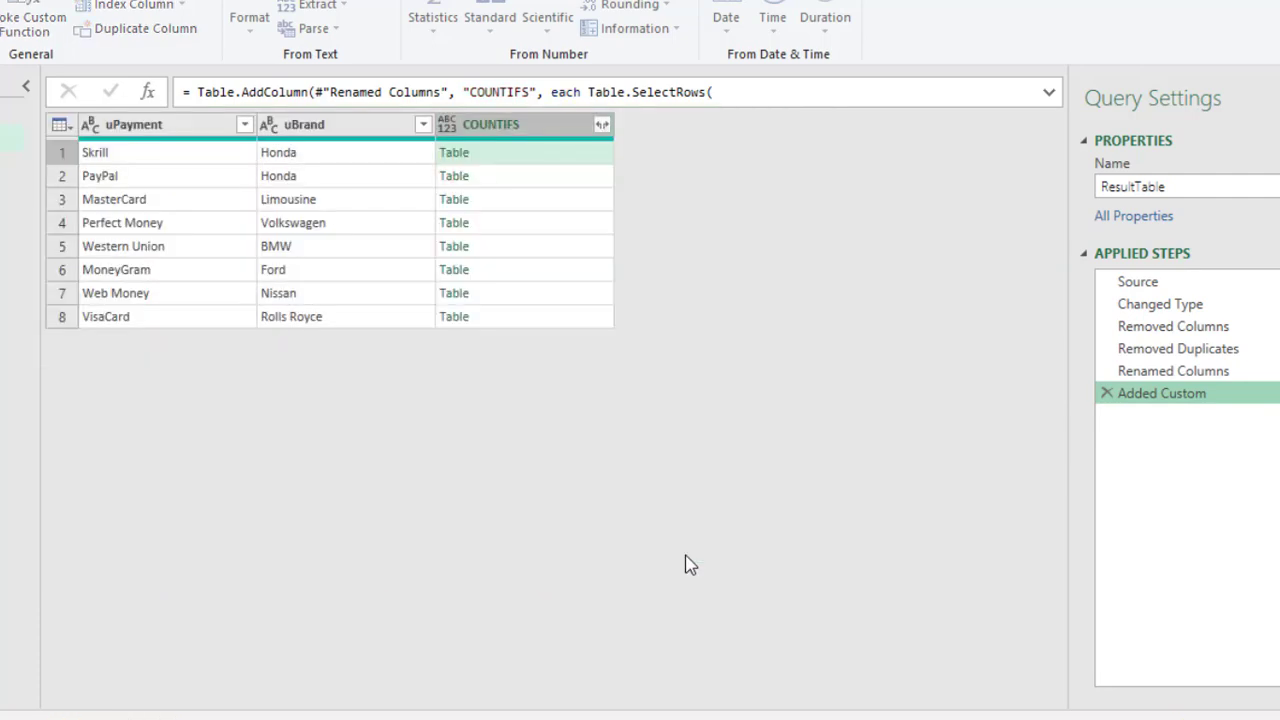
pyautogui.click(489, 154)
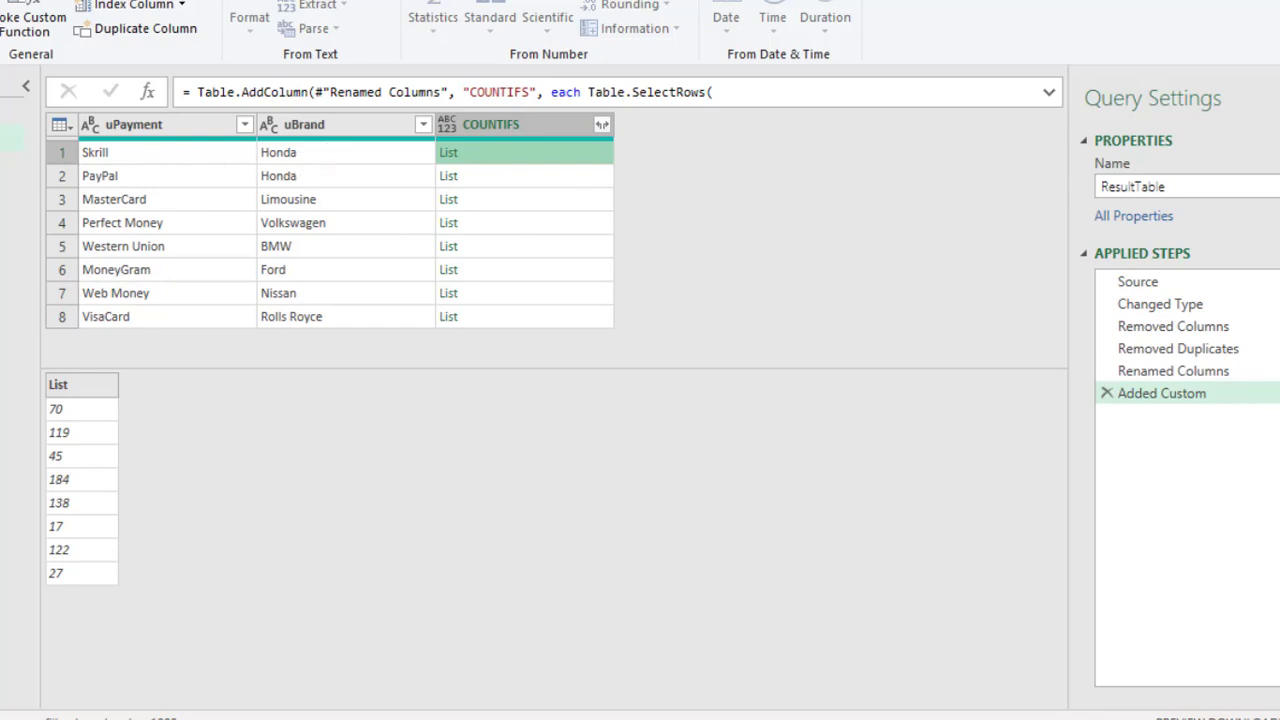
# - Wrap the COUNTIFS custom column's Table.SelectRows formula in List.Count( ) and apply it
pyautogui.click(1162, 393)
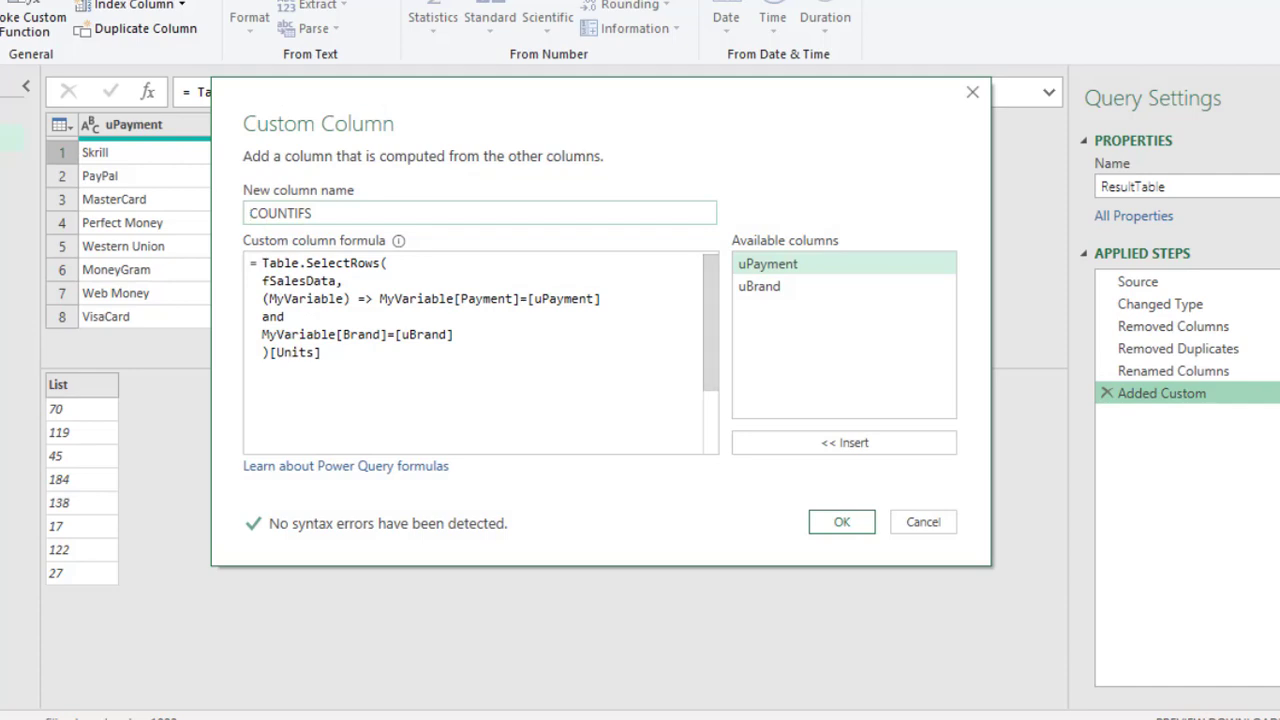
pyautogui.click(263, 262)
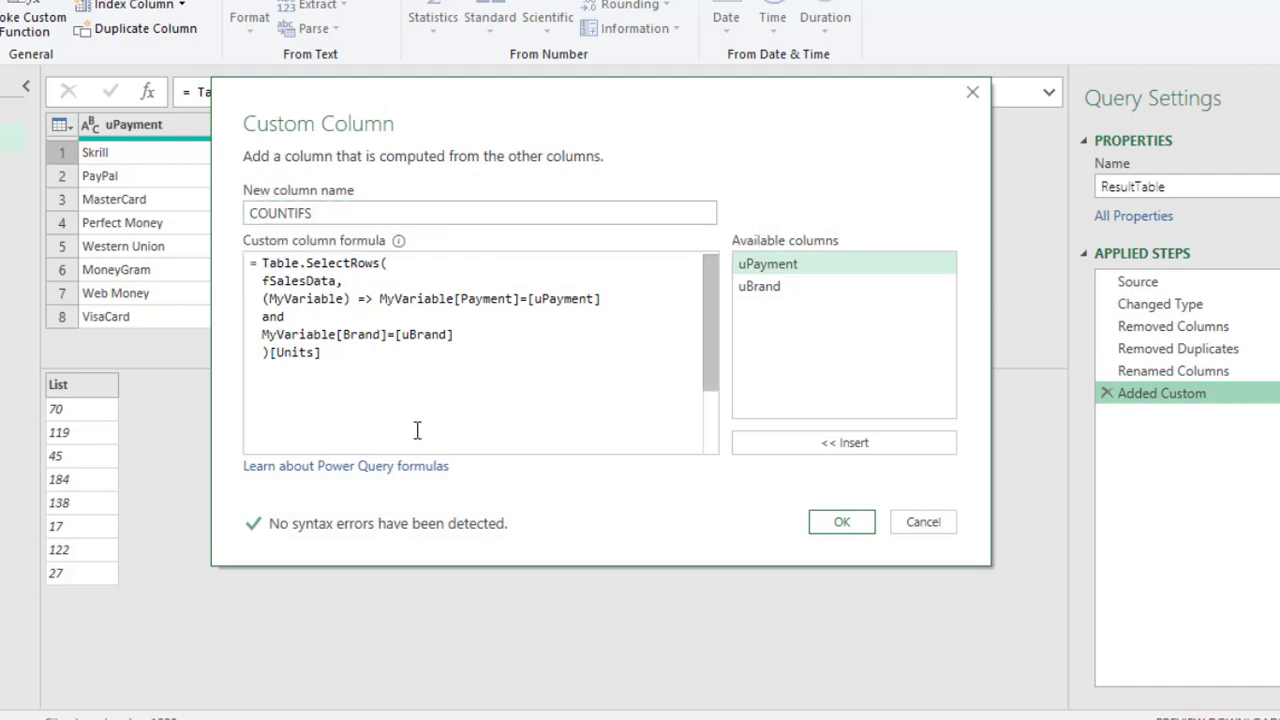
pyautogui.press('Return')
pyautogui.press('Up')
pyautogui.write('L')
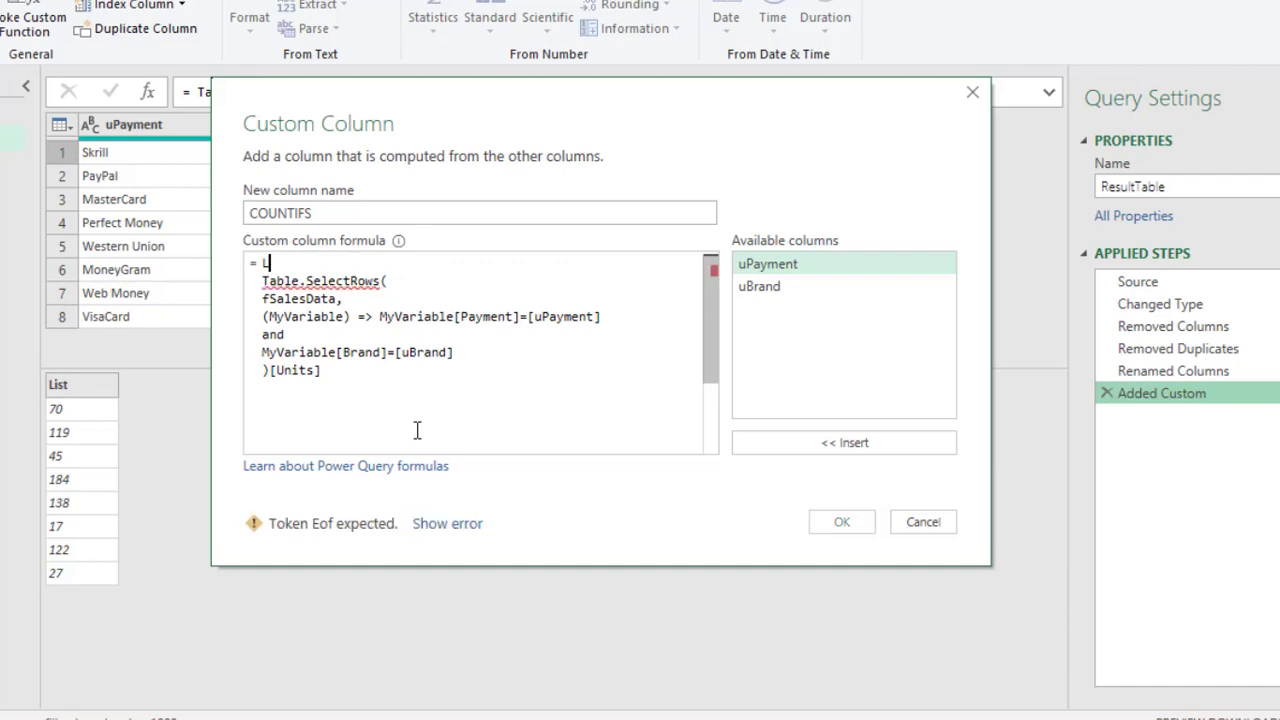
pyautogui.write('ist.coun')
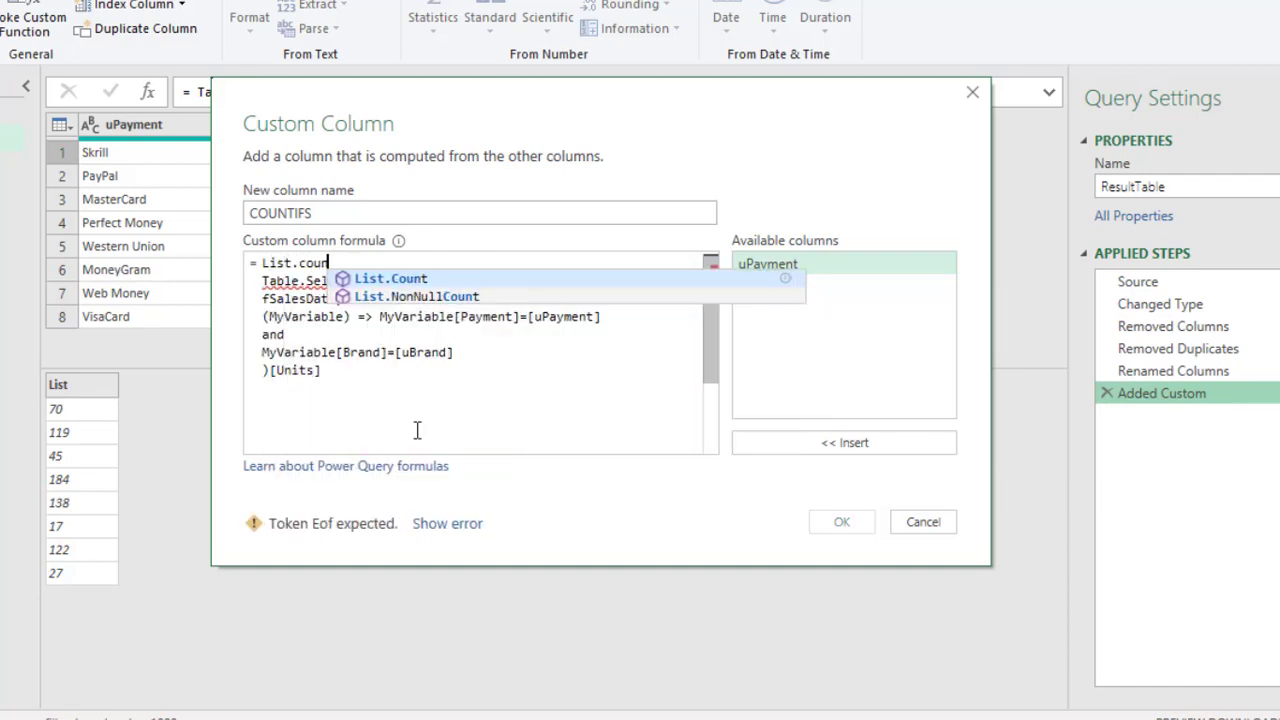
pyautogui.press('Tab')
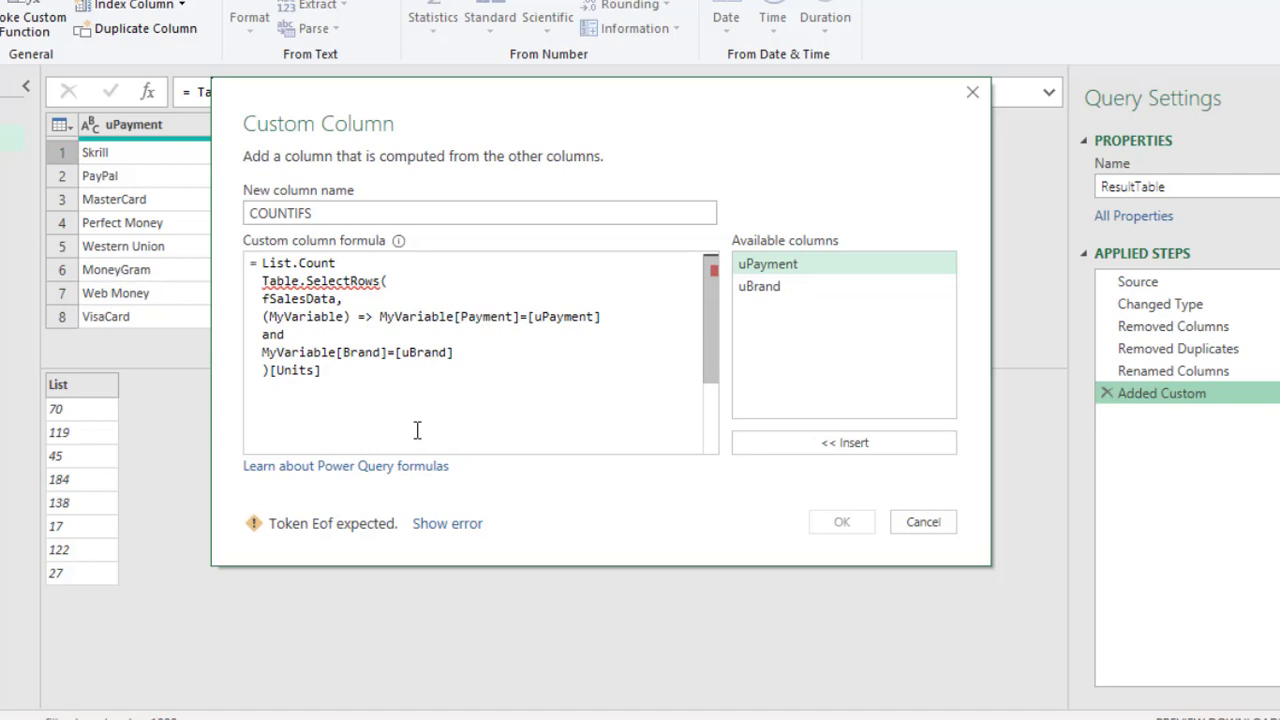
pyautogui.write('(')
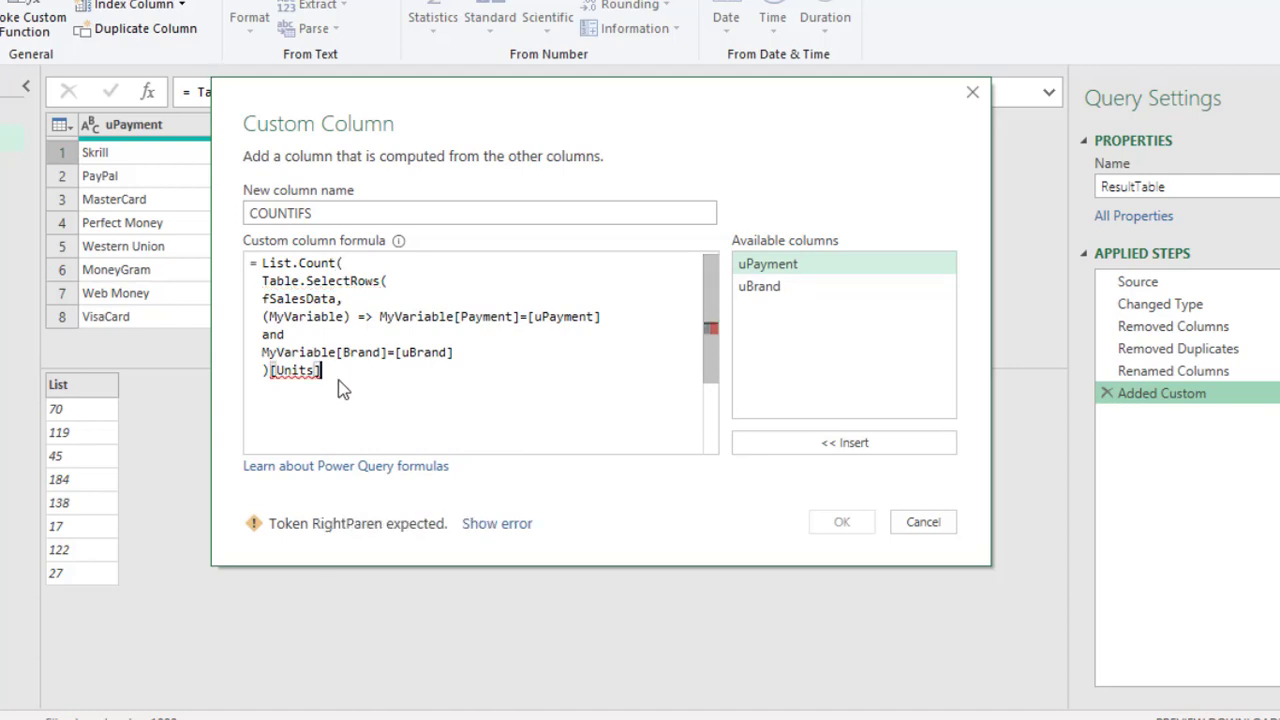
pyautogui.click(340, 389)
pyautogui.write(')')
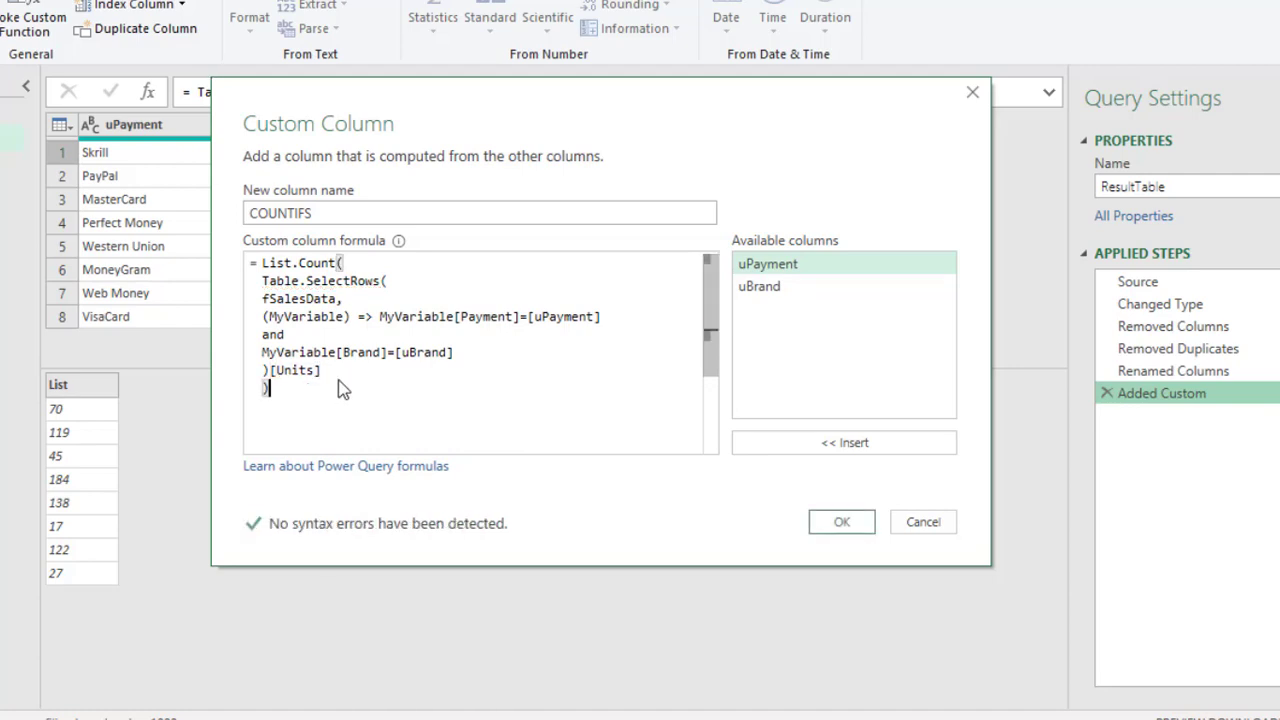
pyautogui.moveTo(305, 388); pyautogui.dragTo(239, 246)
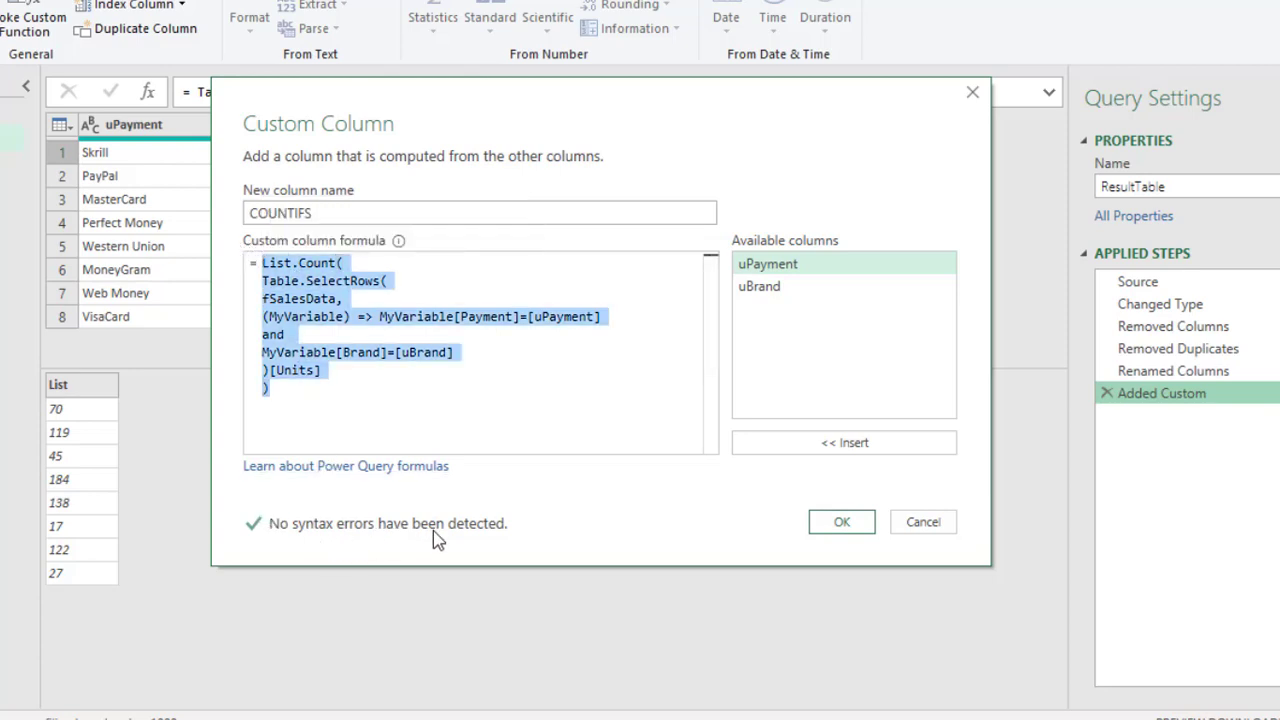
pyautogui.click(852, 530)
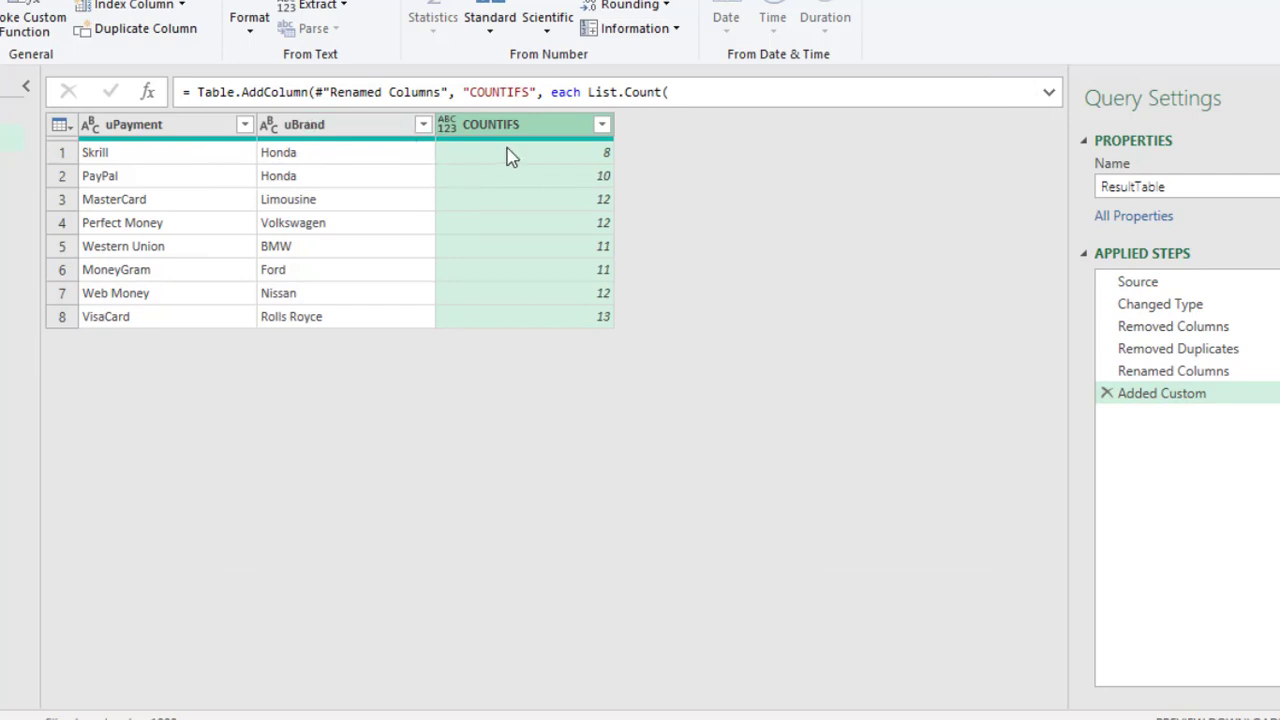
# - Close the query editor and load the queries to the workbook with the Only Create Connection option
pyautogui.moveTo(181, 143)
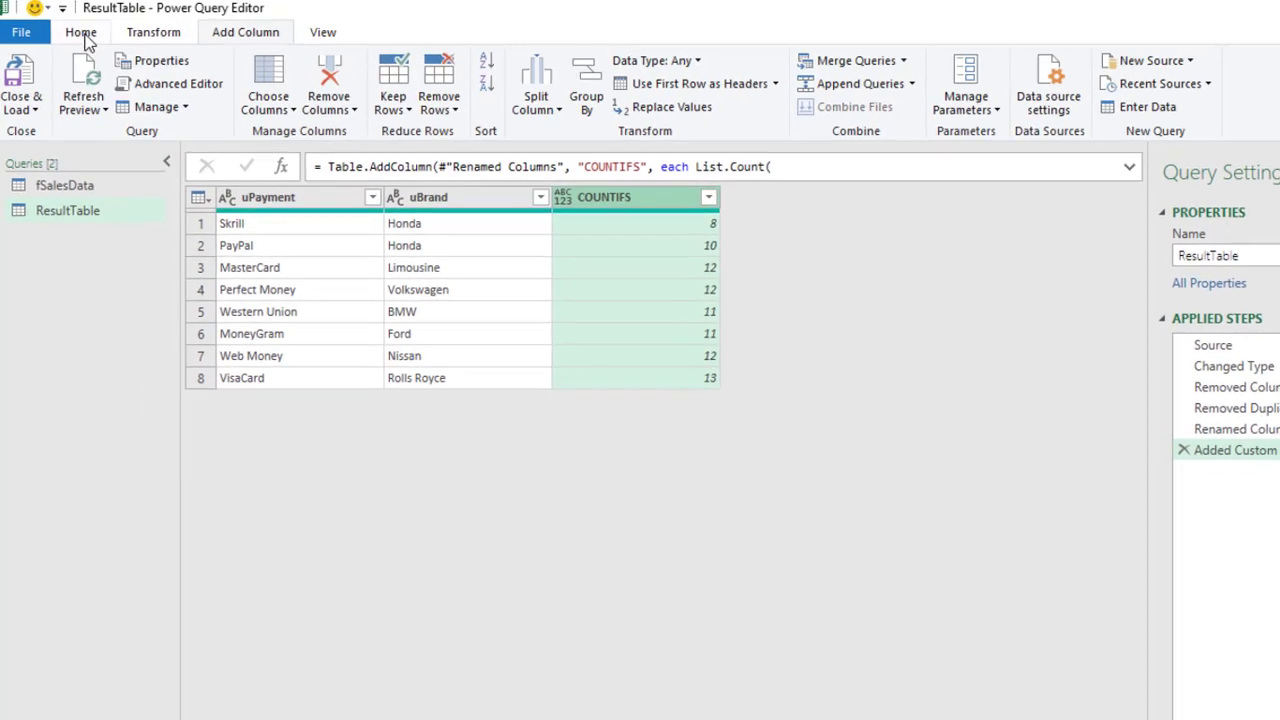
pyautogui.click(63, 132)
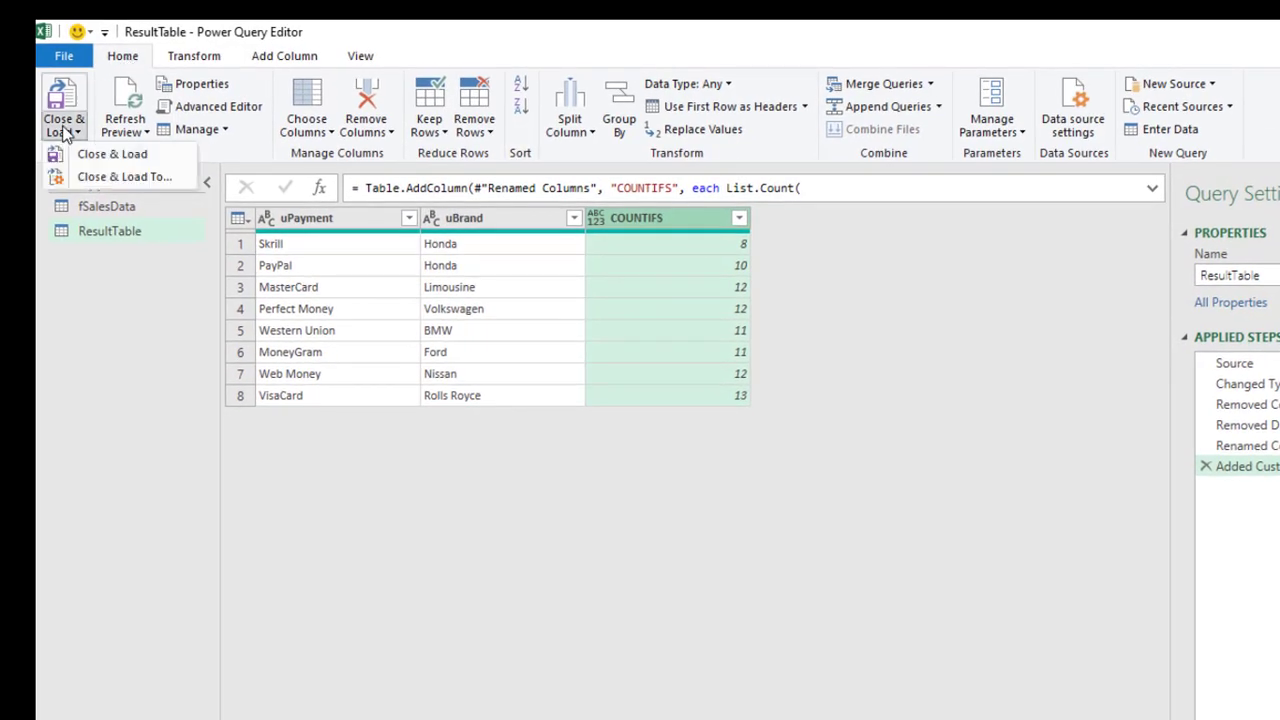
pyautogui.click(110, 176)
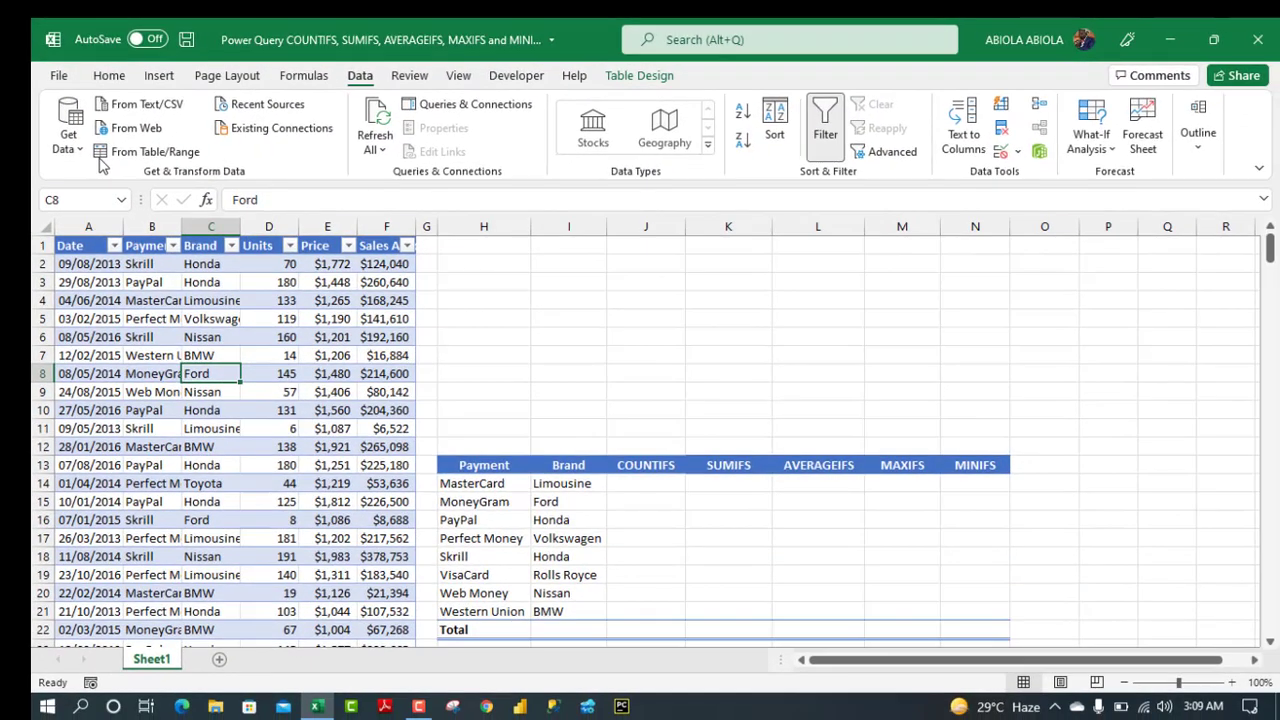
pyautogui.moveTo(786, 304); pyautogui.dragTo(633, 117)
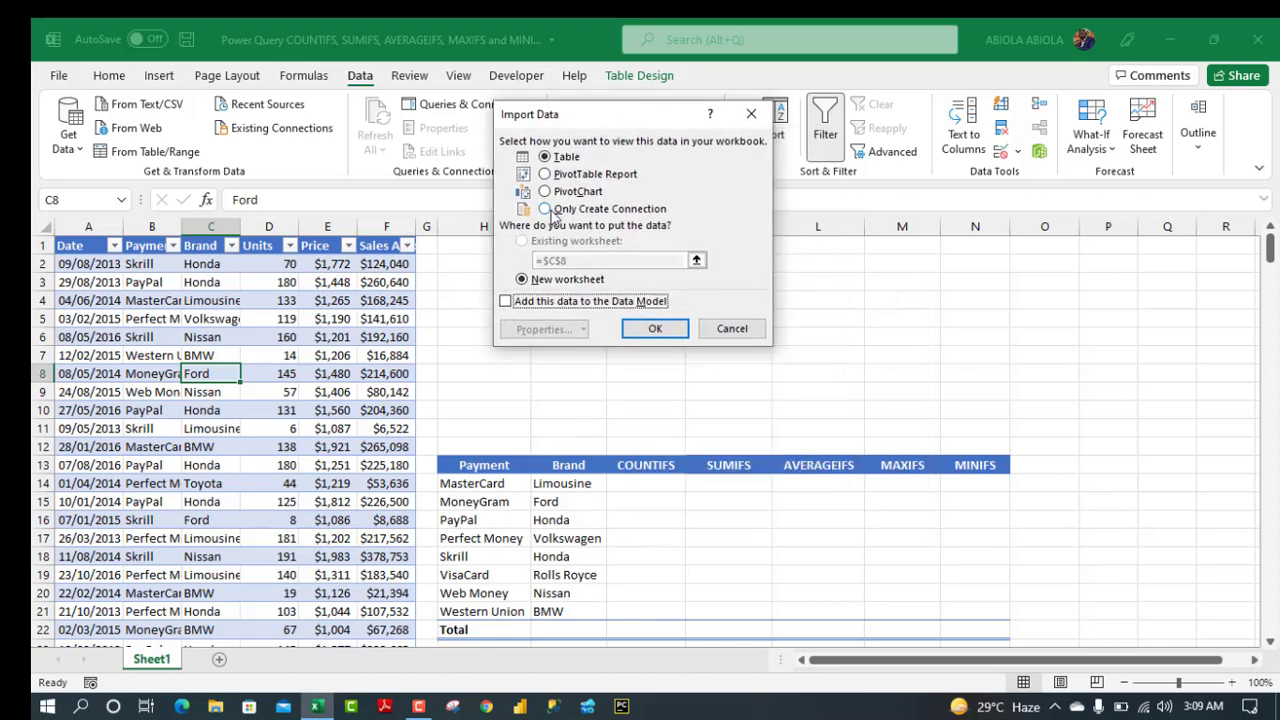
pyautogui.click(546, 209)
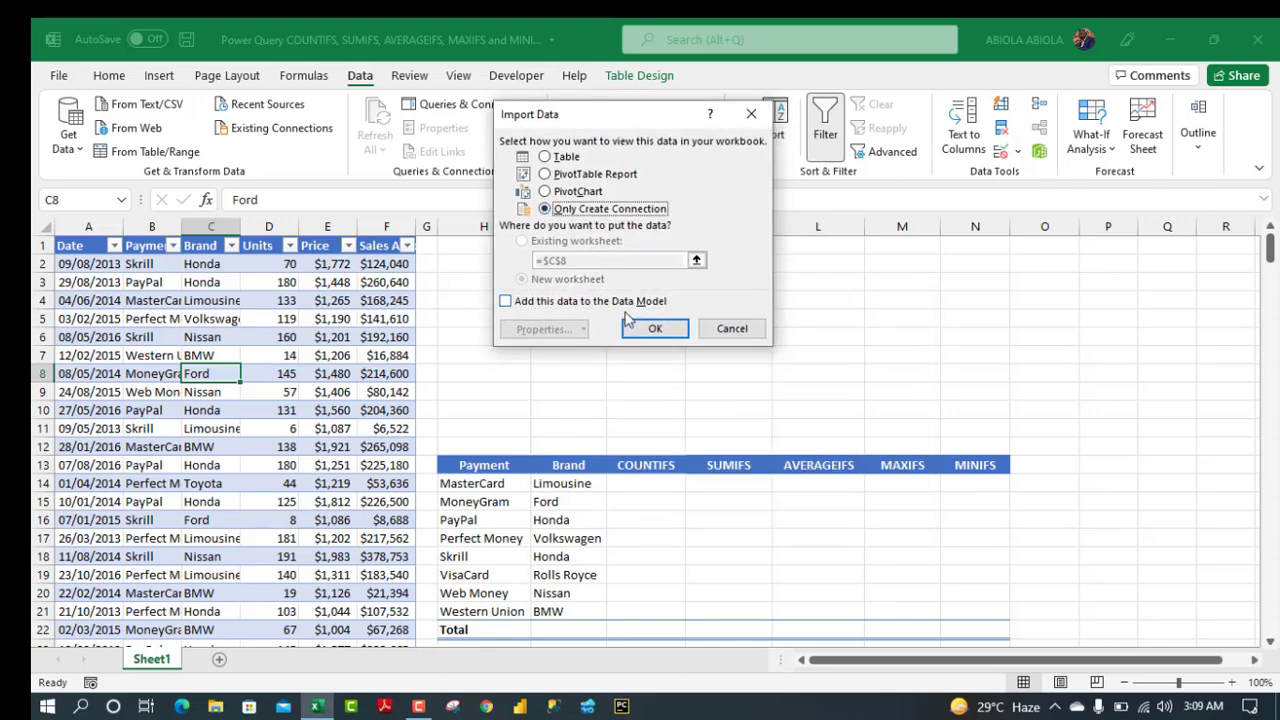
pyautogui.click(654, 329)
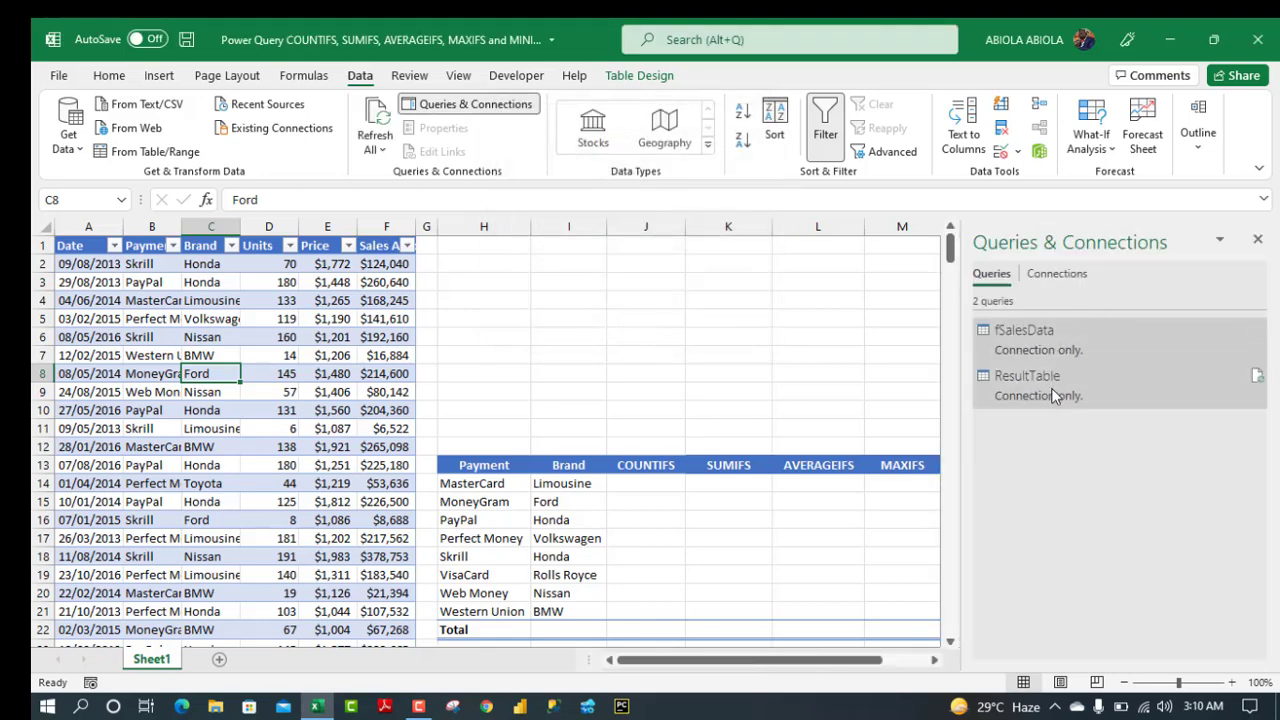
# - Load the ResultTable query as a table into the existing worksheet, starting at cell H1
pyautogui.moveTo(1050, 387)
pyautogui.rightClick(1038, 405)
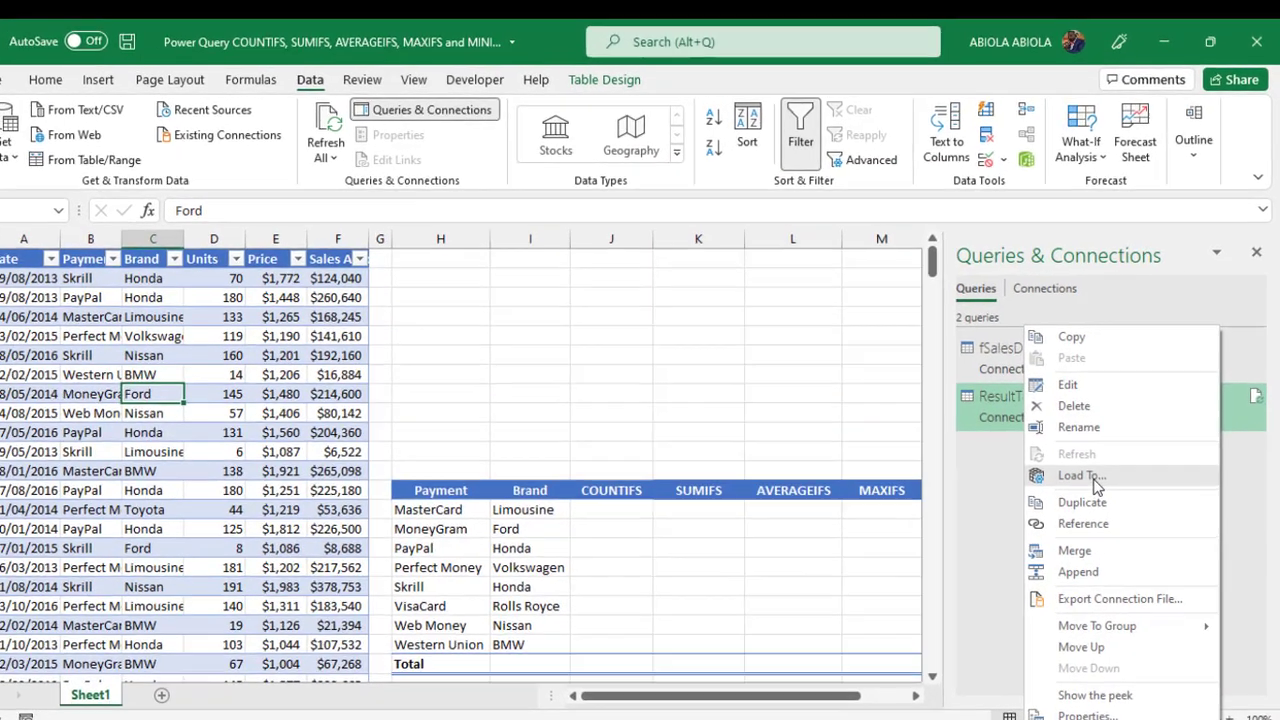
pyautogui.click(1088, 451)
pyautogui.click(455, 176)
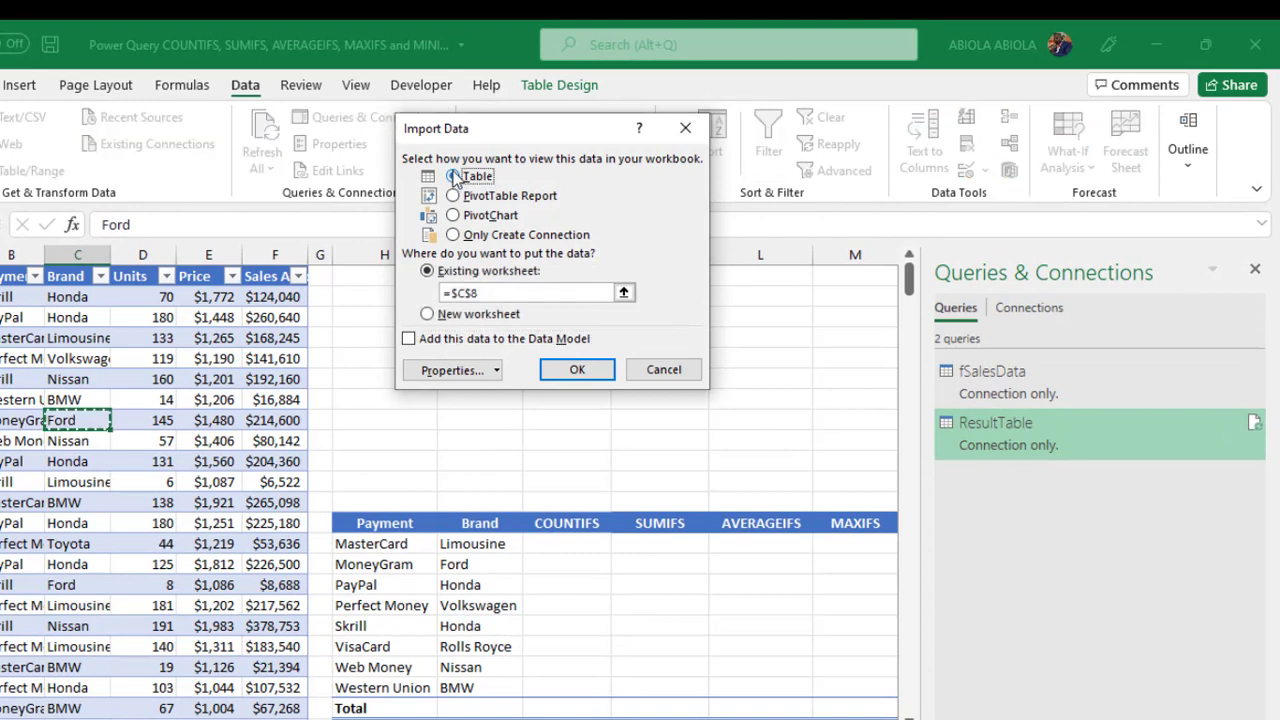
pyautogui.click(376, 275)
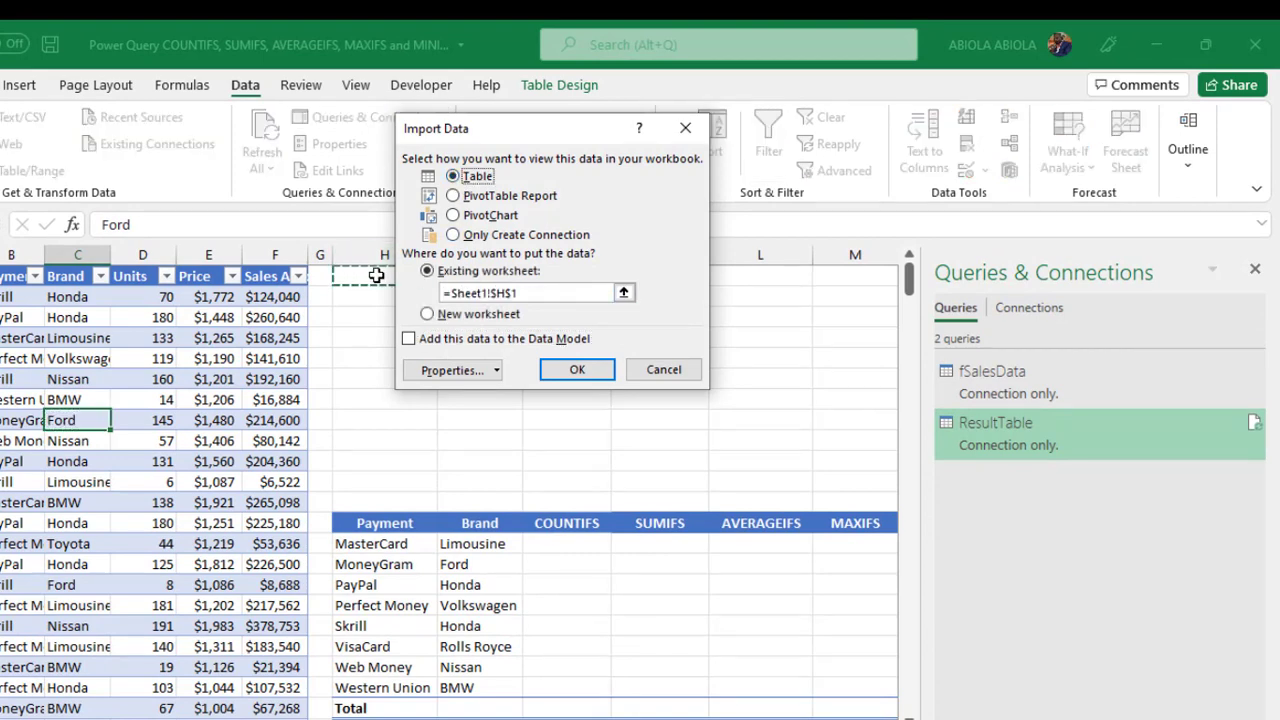
pyautogui.click(580, 369)
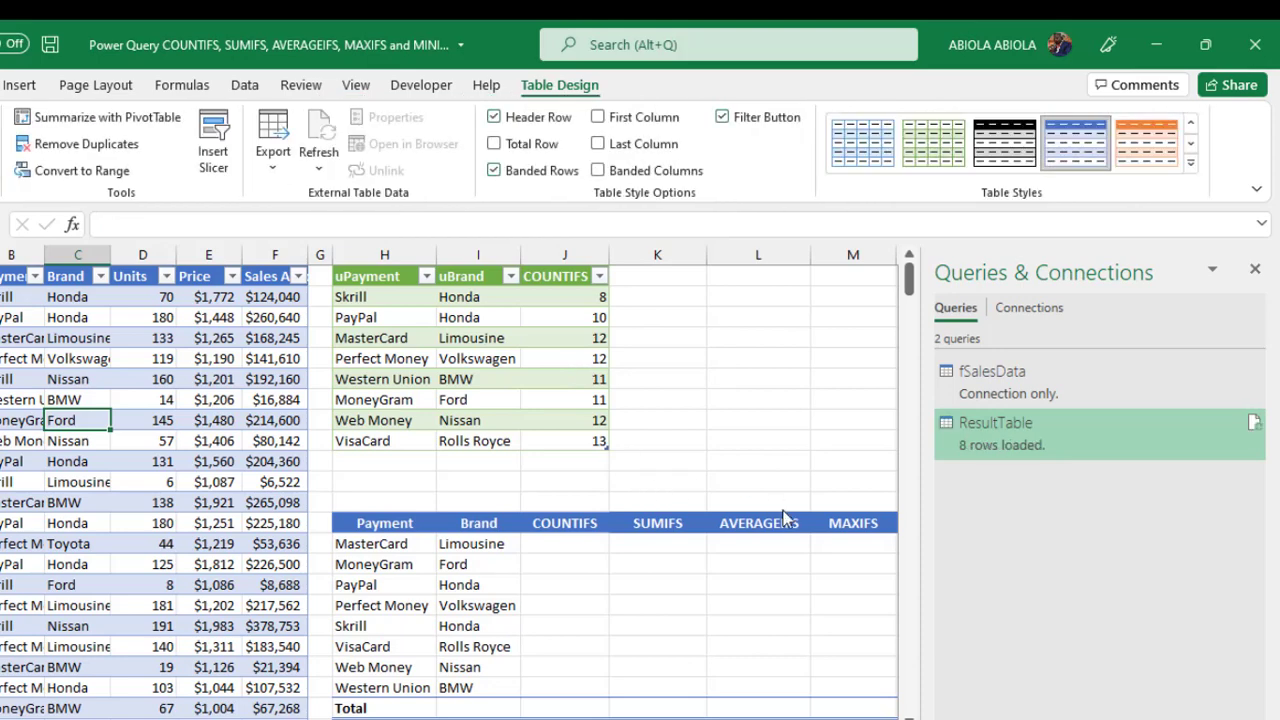
# - Start a COUNTIFS formula in cell J14 with fSalesData[Payment] as the first criteria range and H14:H21 as its criteria
pyautogui.click(571, 540)
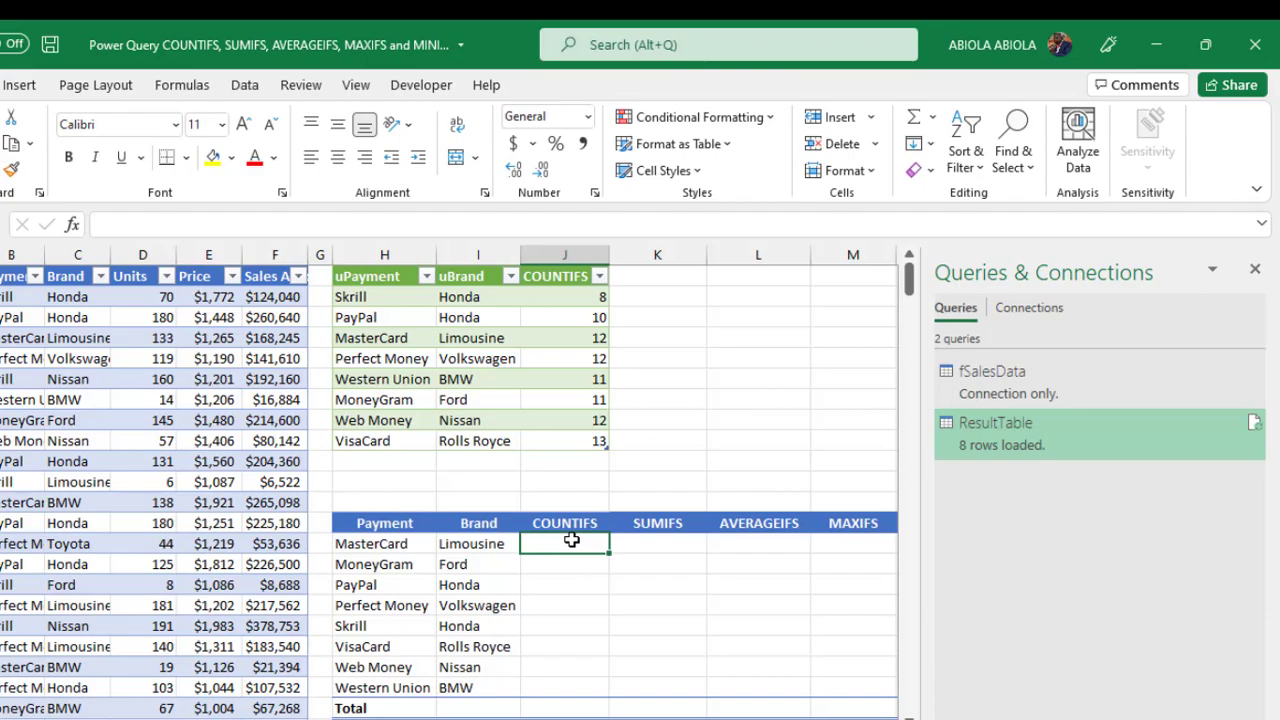
pyautogui.write('=countif')
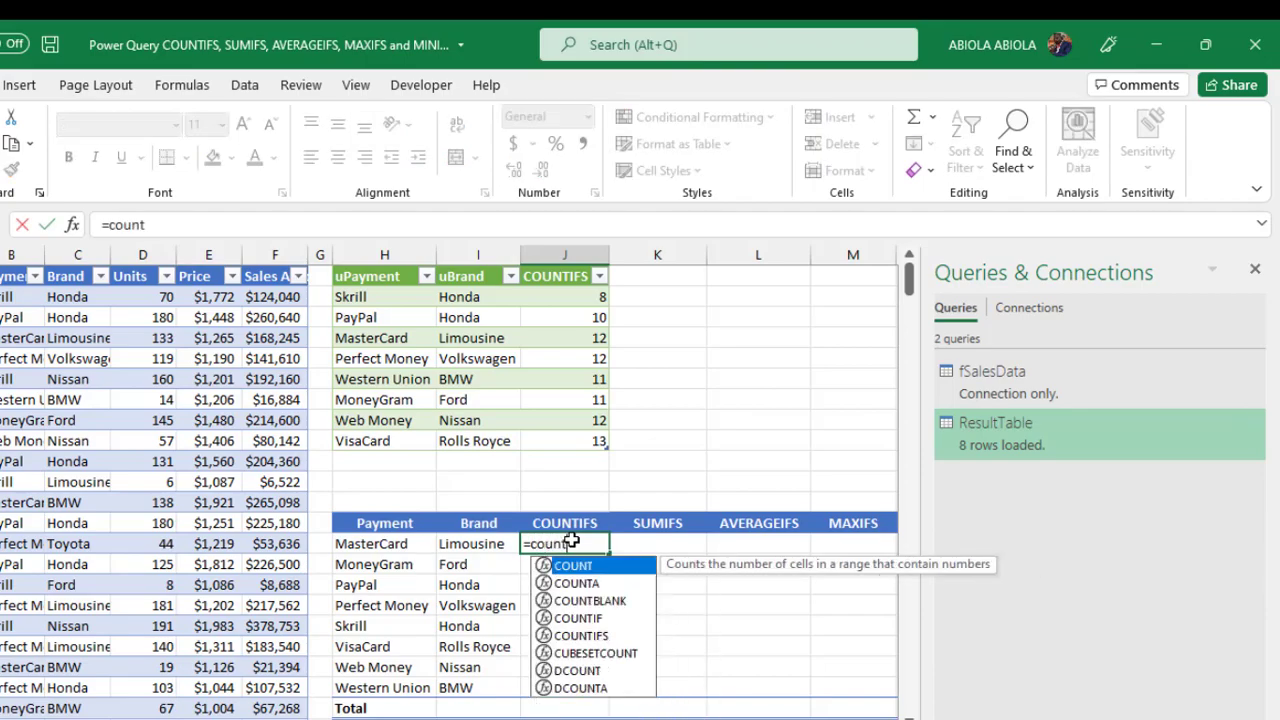
pyautogui.write('s')
pyautogui.press('Tab')
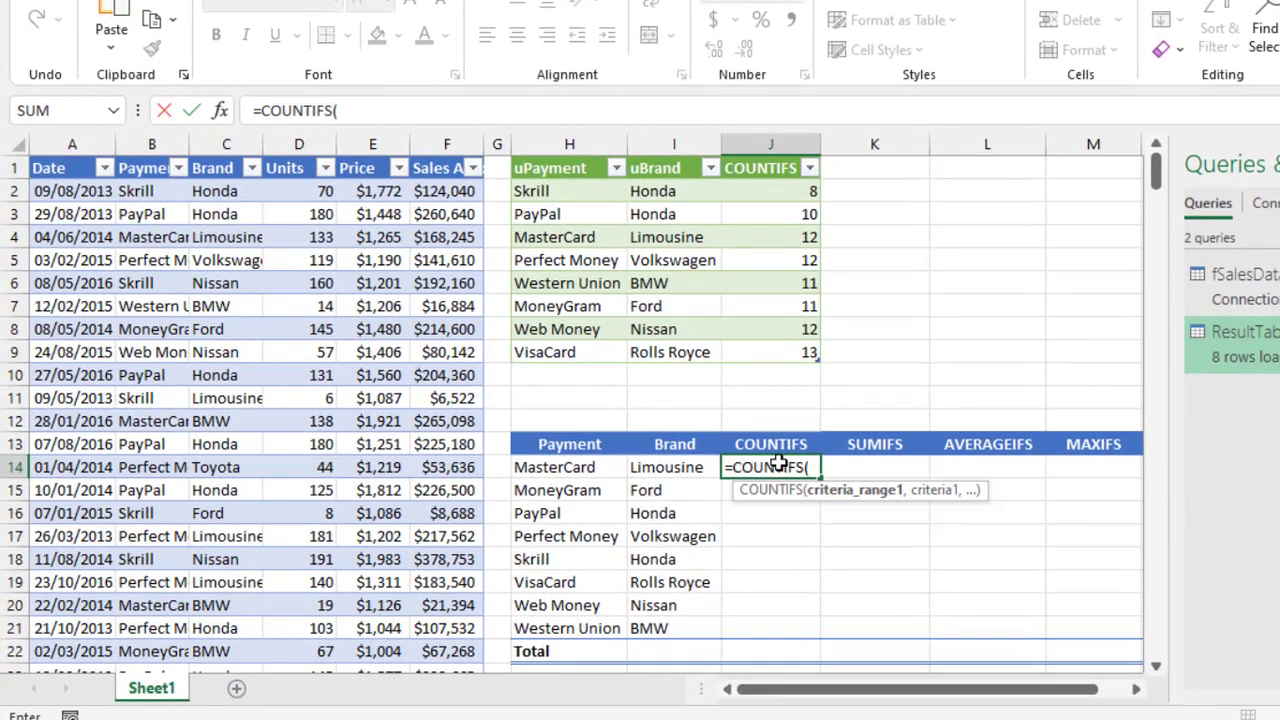
pyautogui.click(150, 152)
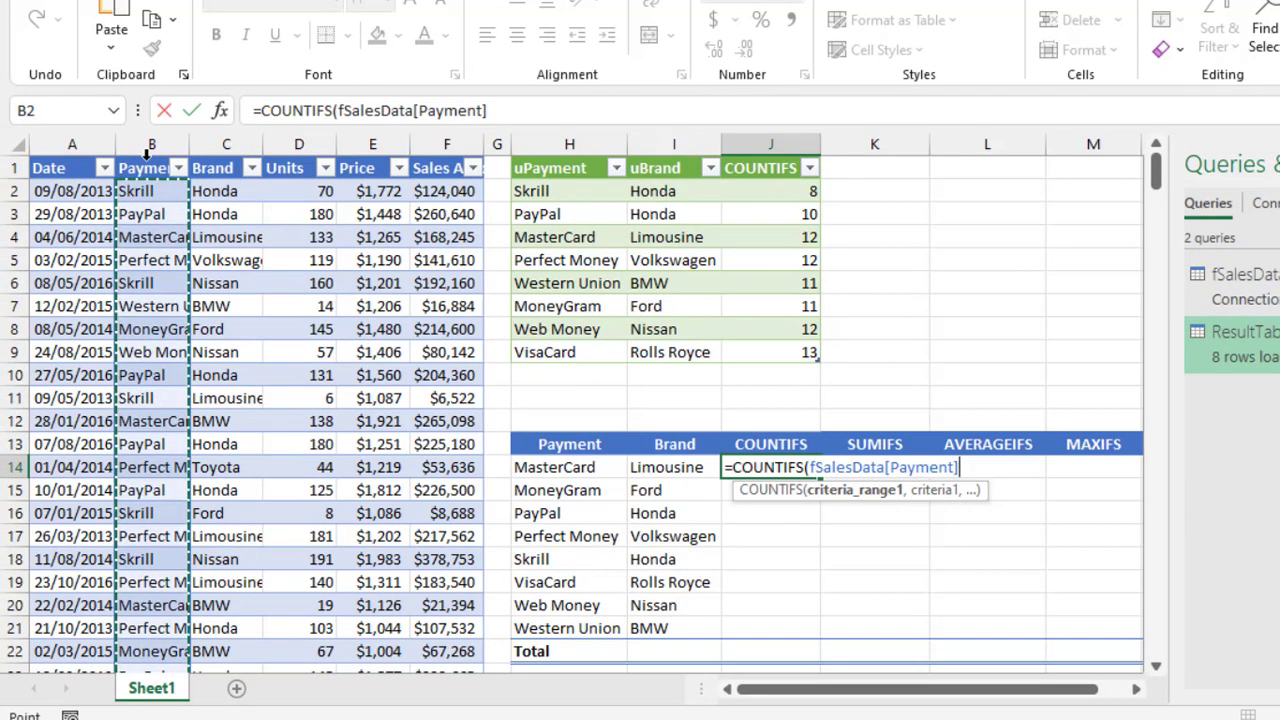
pyautogui.write(',')
pyautogui.moveTo(584, 467); pyautogui.dragTo(586, 620)
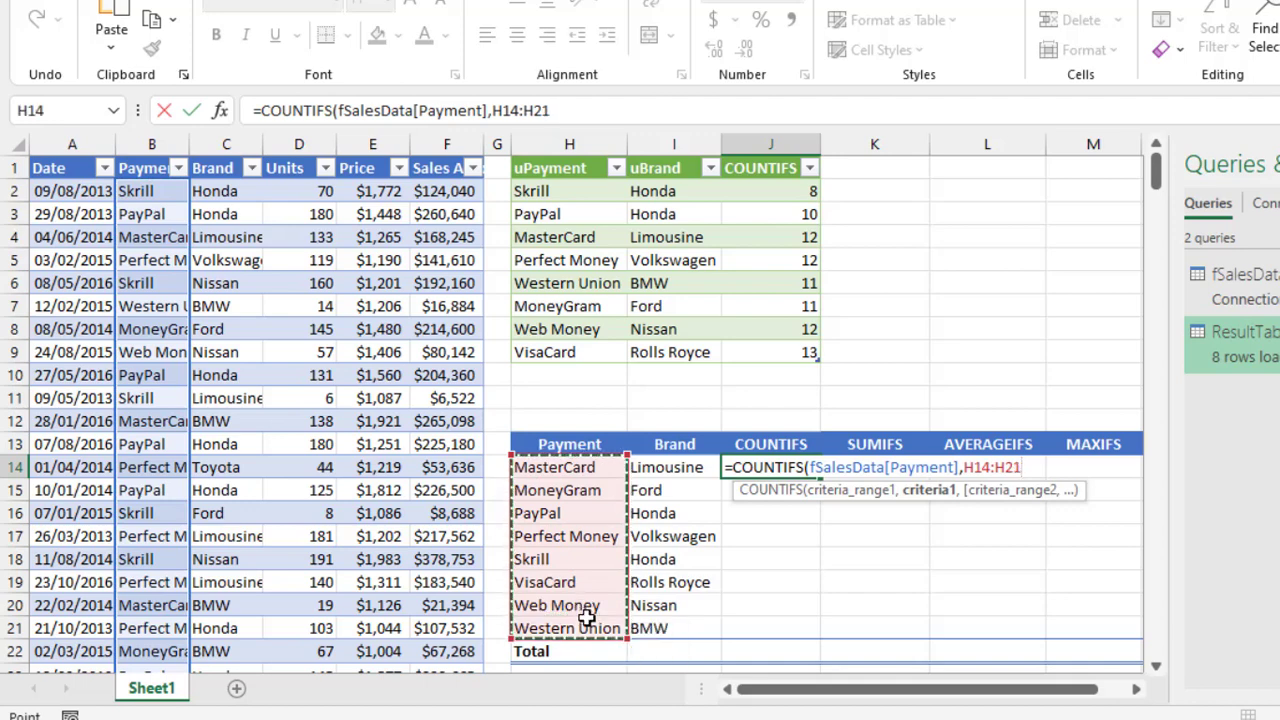
# - Add fSalesData[Brand] and I14:I21 as the second range and criteria of the COUNTIFS formula in J14, and enter it
pyautogui.write(',')
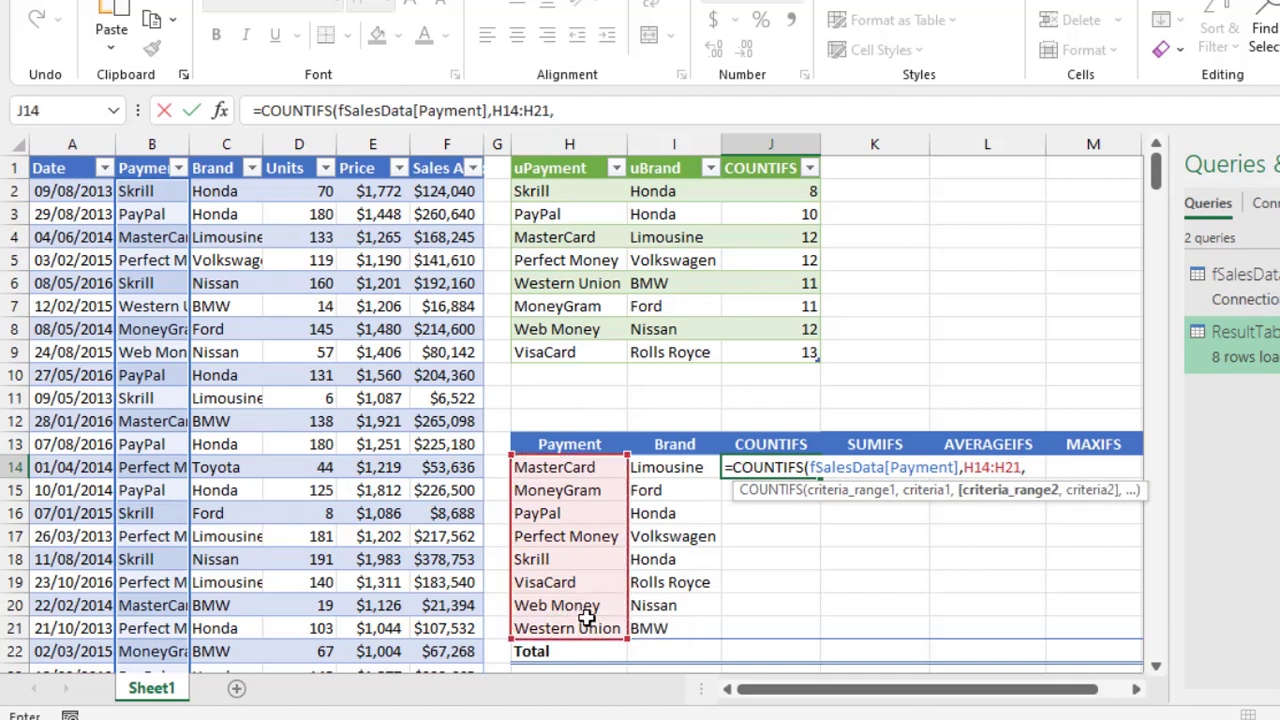
pyautogui.click(225, 162)
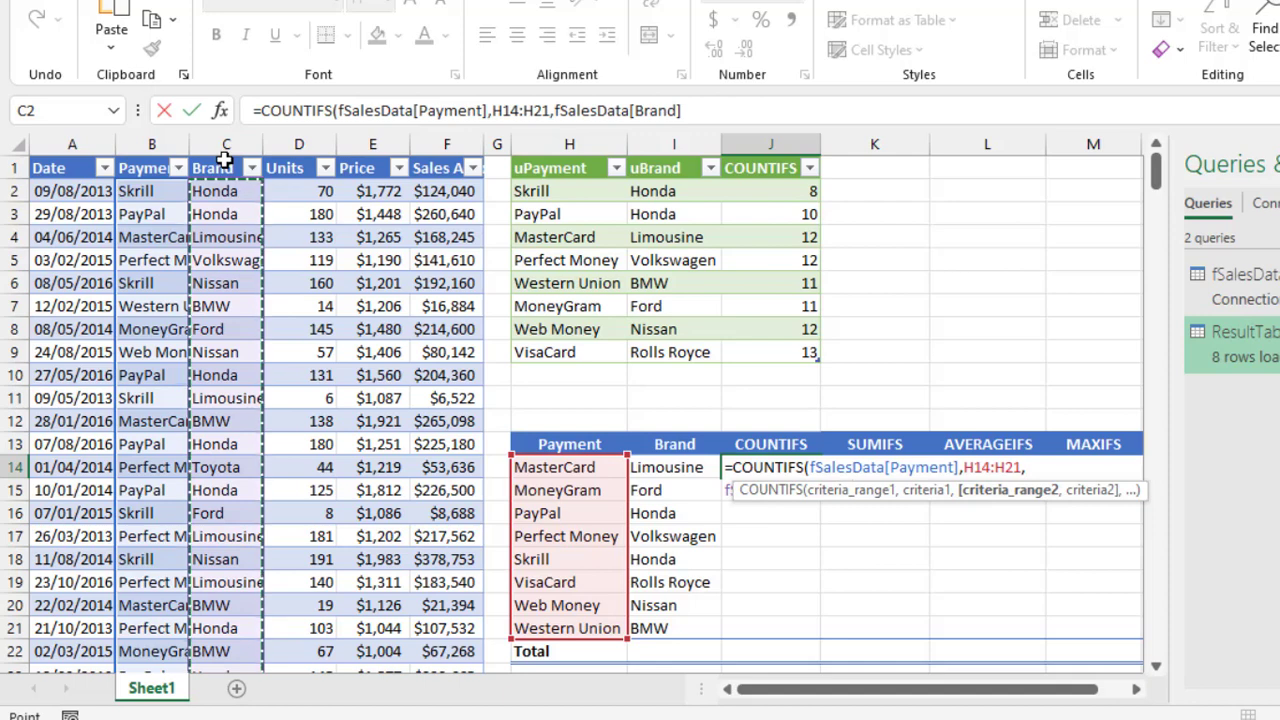
pyautogui.write(',')
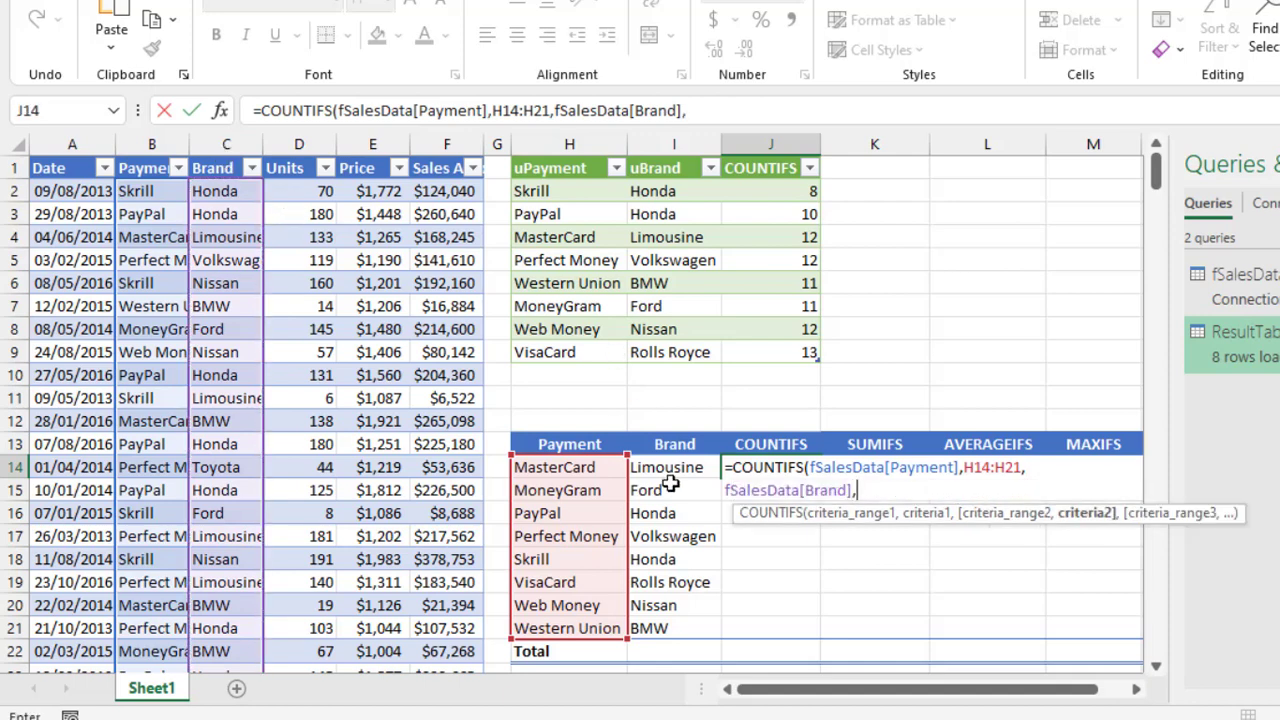
pyautogui.moveTo(672, 467); pyautogui.dragTo(662, 630)
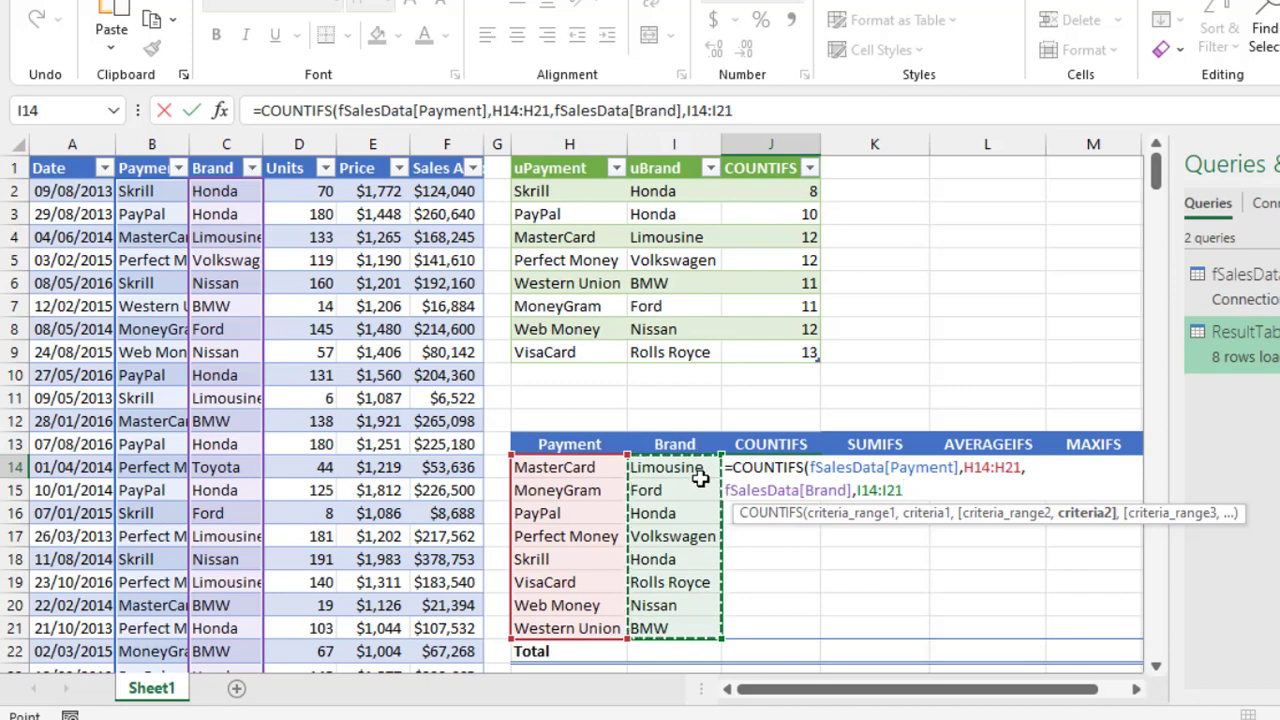
pyautogui.write(')')
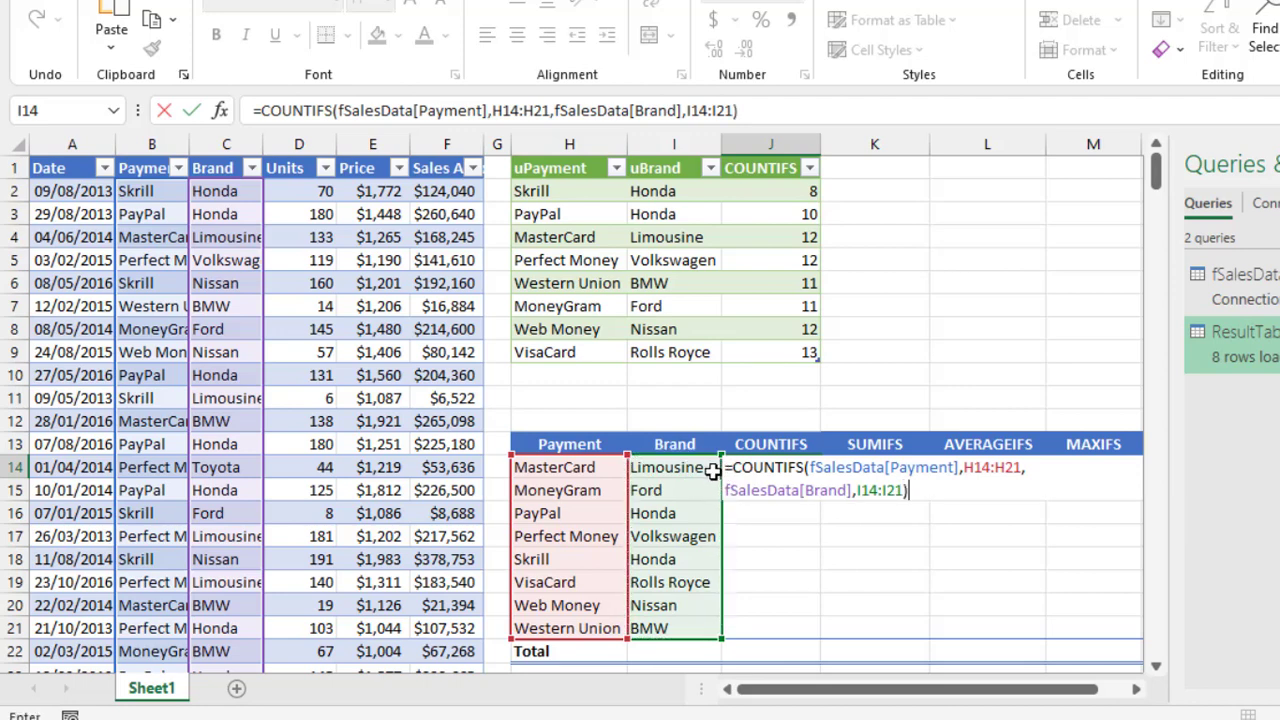
pyautogui.hotkey('ctrl', 'Return')
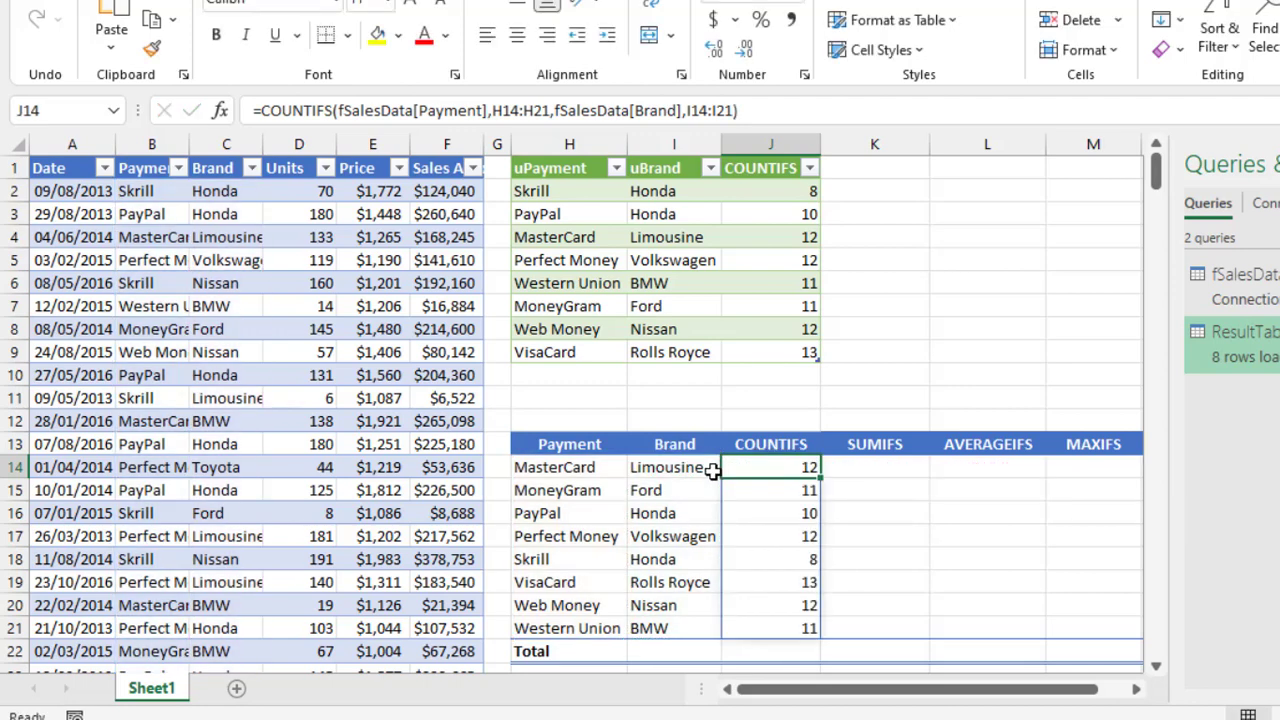
# - Sort the loaded query table by uPayment in ascending order
pyautogui.click(565, 194)
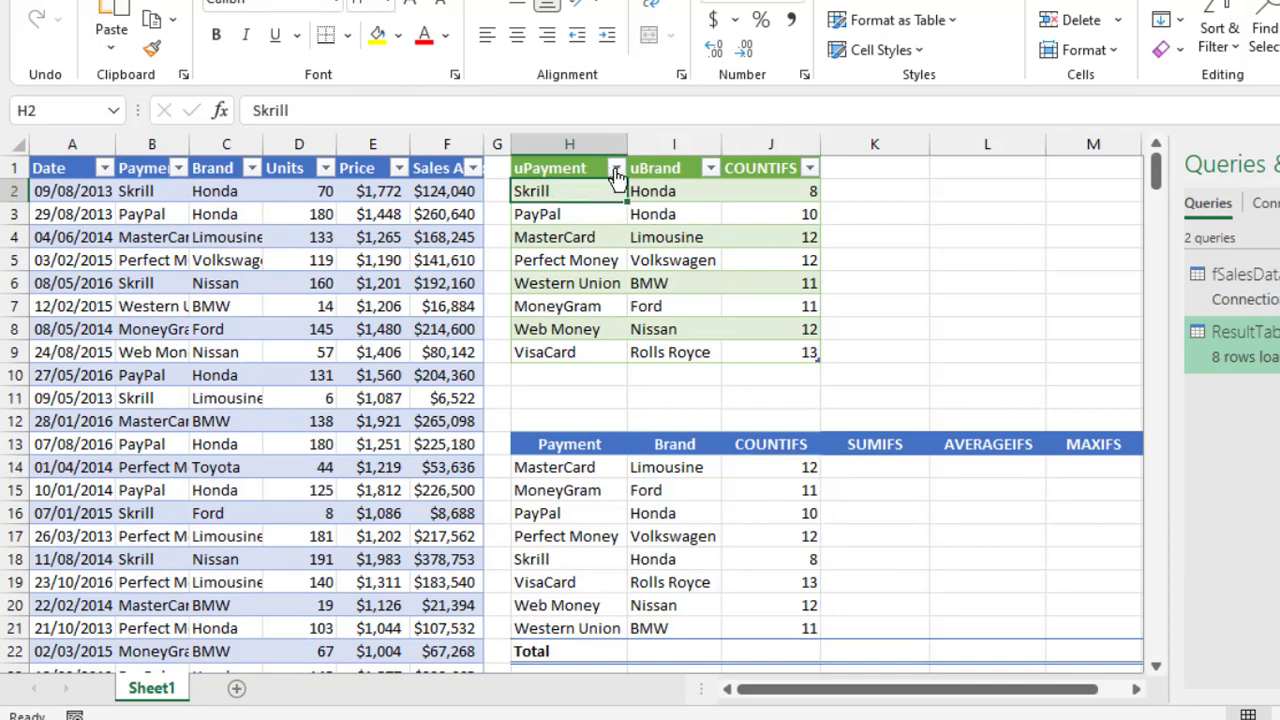
pyautogui.click(617, 168)
pyautogui.click(394, 195)
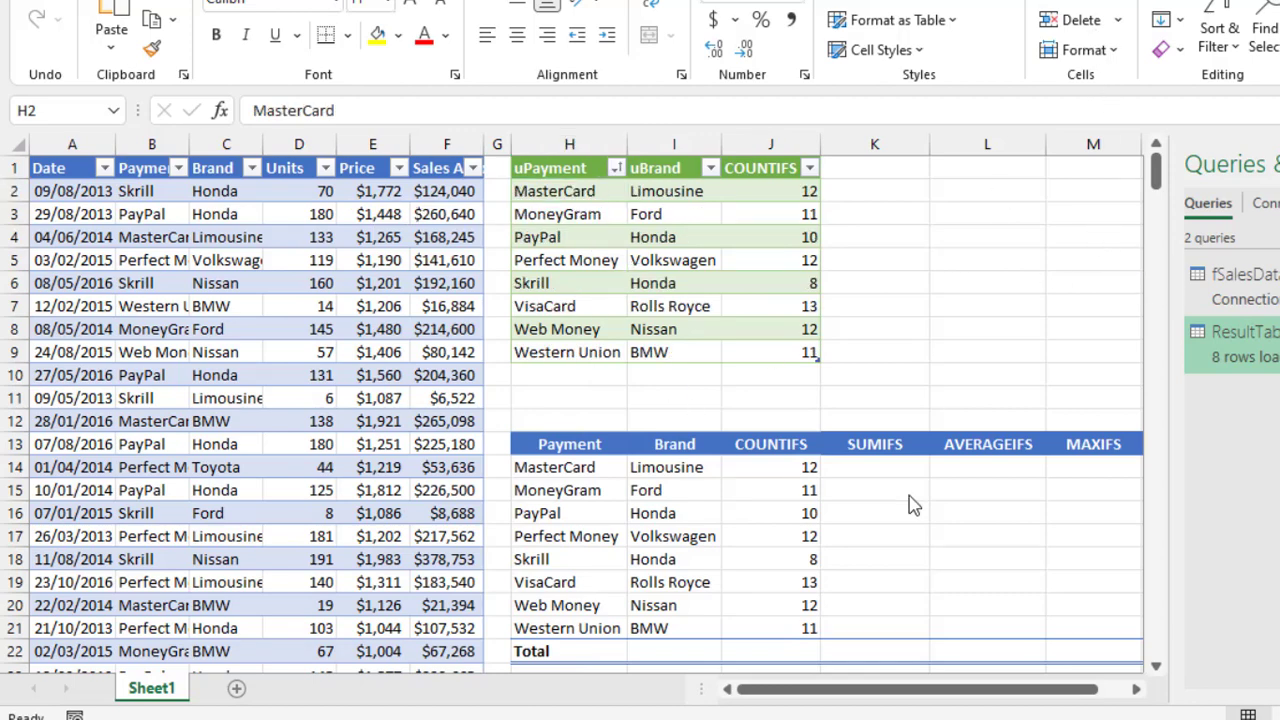
# - Compare the COUNTIFS counts of matching payment and brand rows in the loaded query table and the worksheet formula table
pyautogui.click(578, 190)
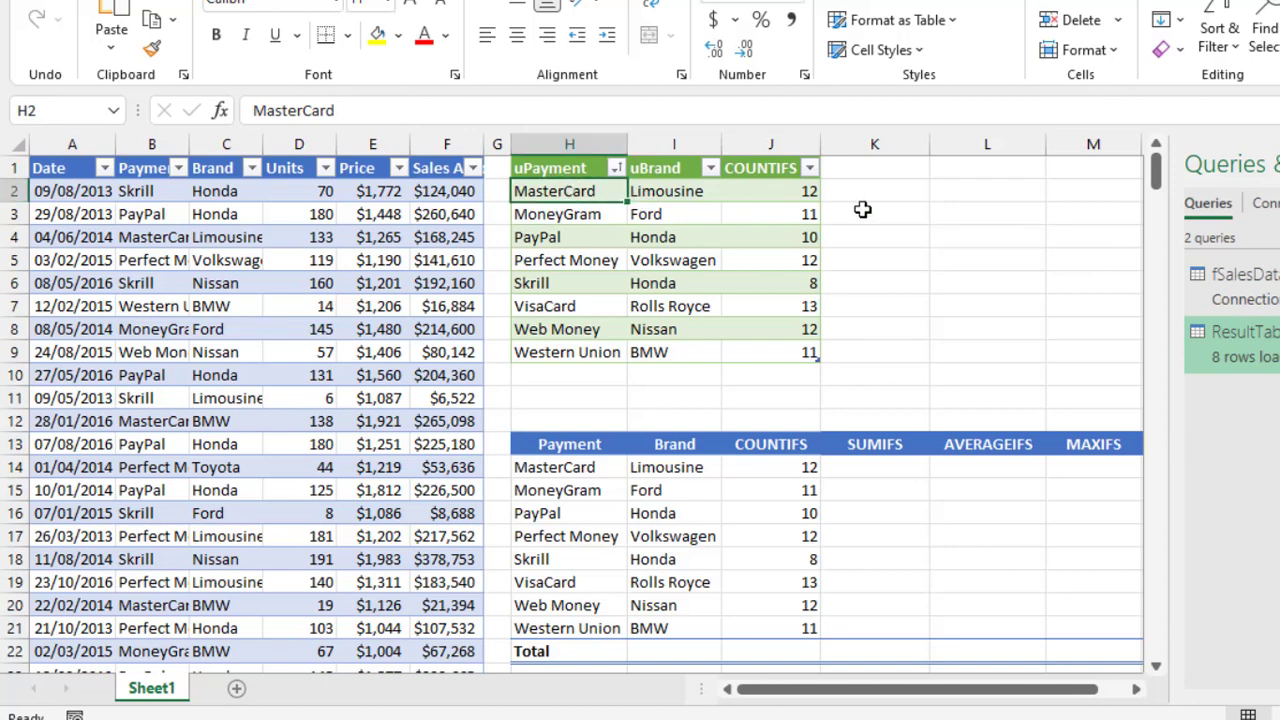
pyautogui.moveTo(592, 202); pyautogui.dragTo(812, 190)
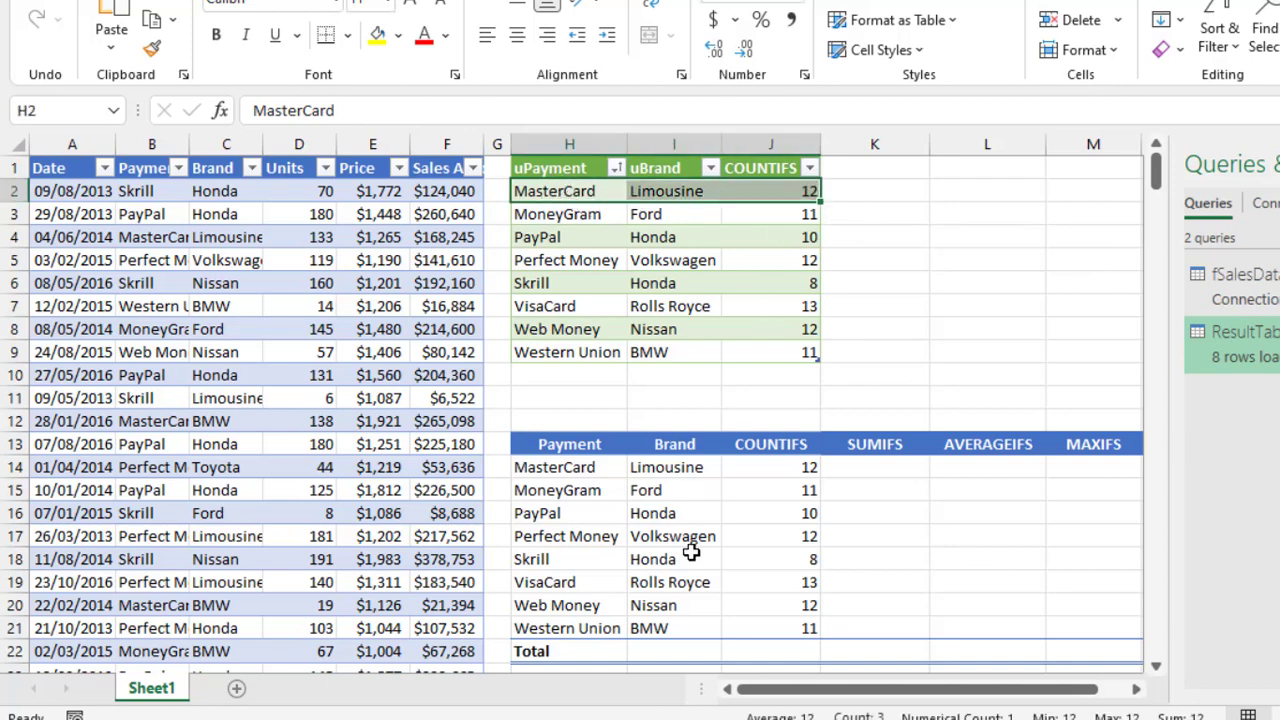
pyautogui.moveTo(527, 480); pyautogui.dragTo(806, 490)
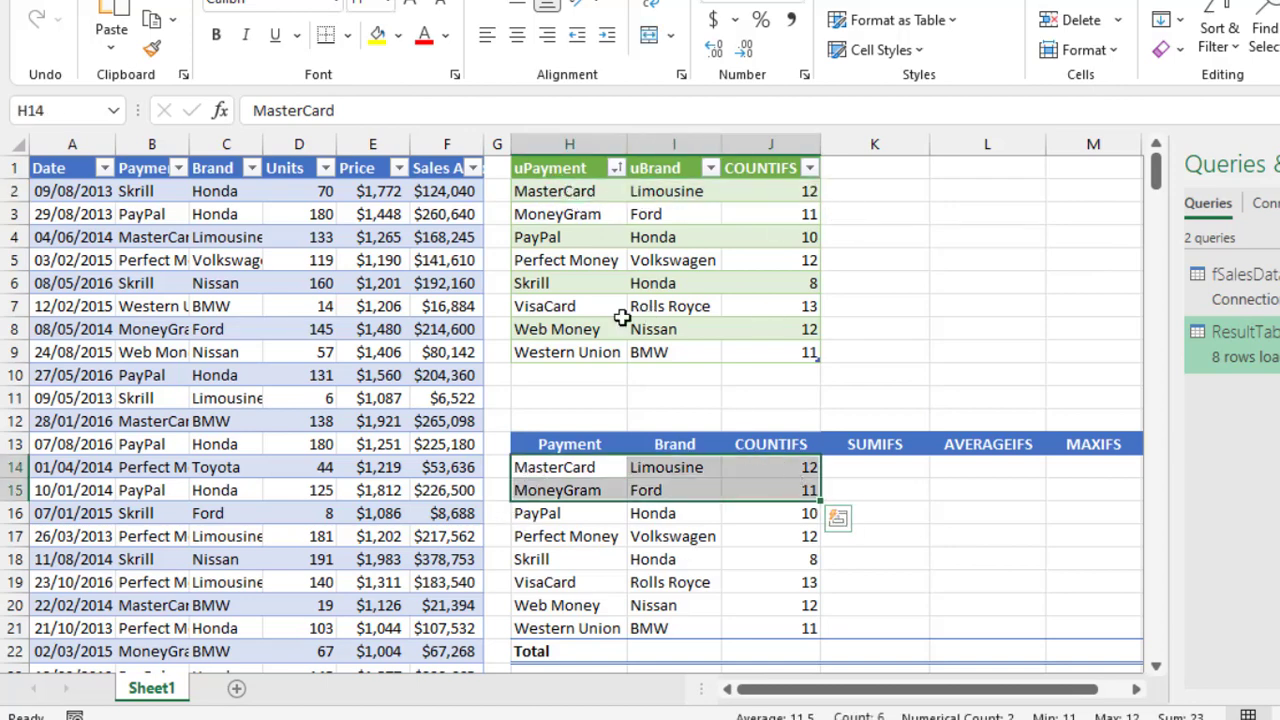
pyautogui.moveTo(561, 329); pyautogui.dragTo(843, 329)
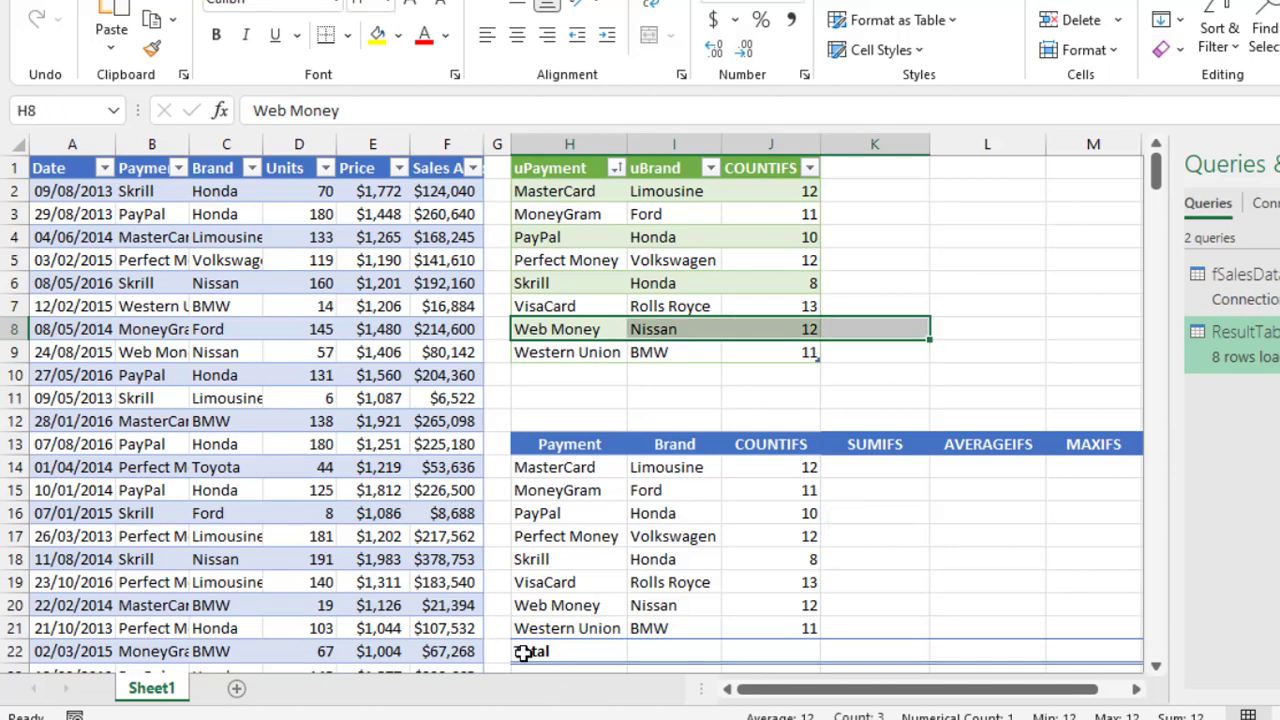
pyautogui.moveTo(522, 605); pyautogui.dragTo(814, 608)
pyautogui.moveTo(571, 628); pyautogui.dragTo(808, 628)
pyautogui.moveTo(528, 352); pyautogui.dragTo(836, 354)
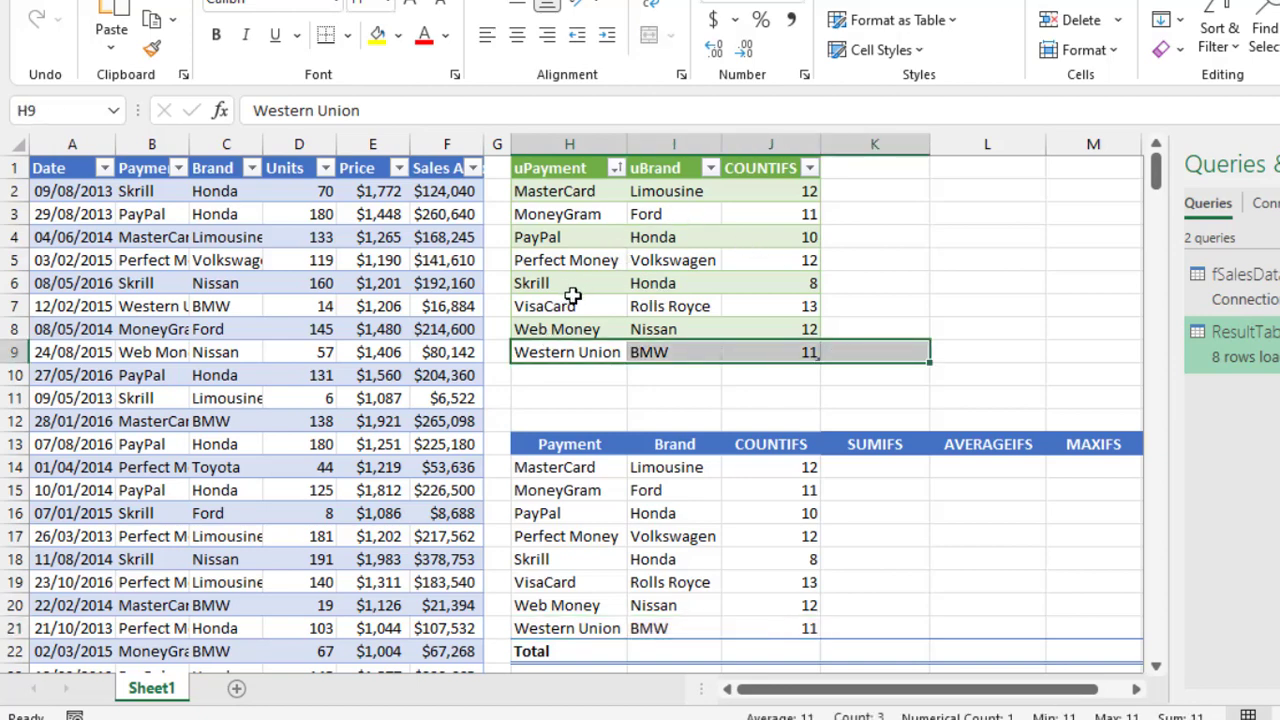
pyautogui.click(855, 400)
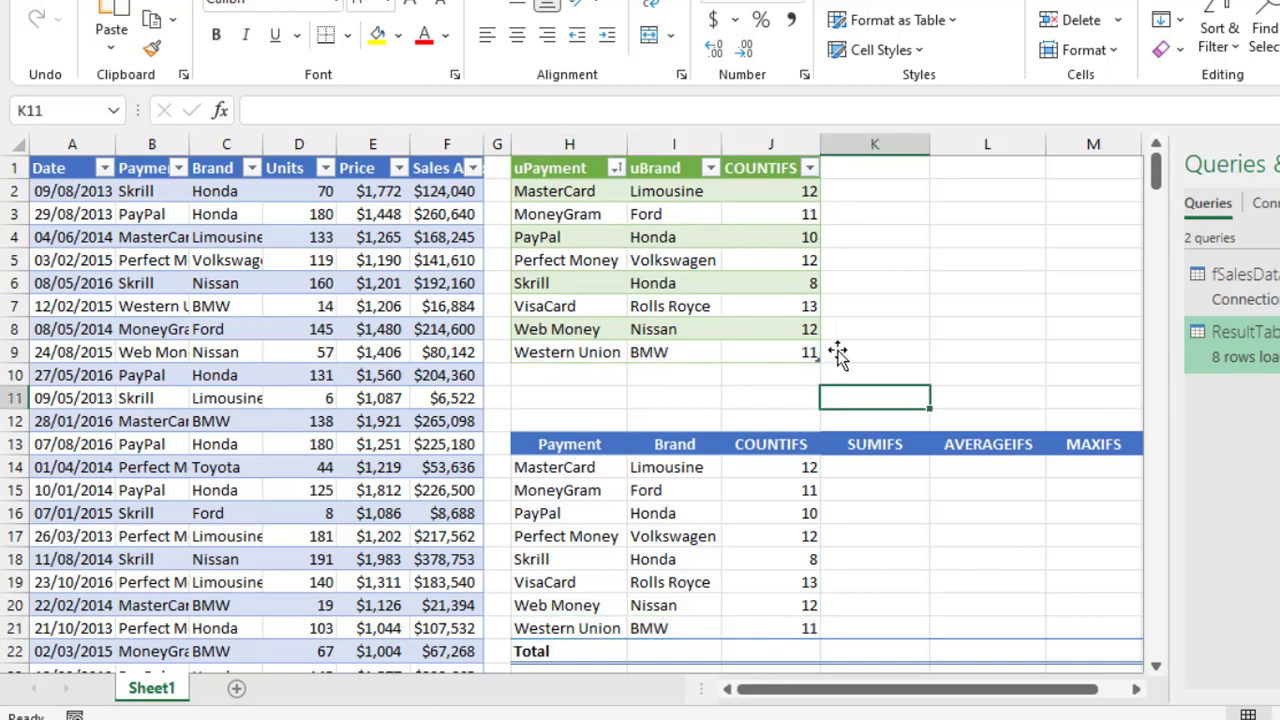
pyautogui.click(770, 188)
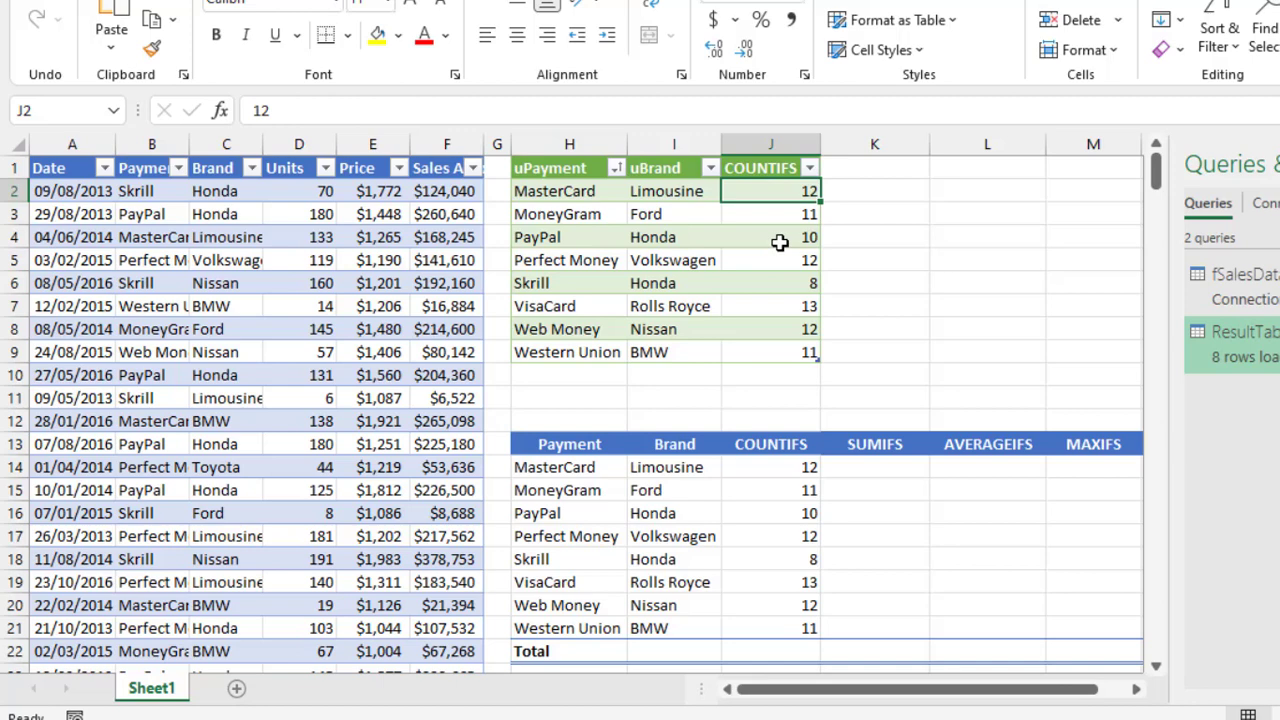
pyautogui.moveTo(871, 468); pyautogui.dragTo(1084, 586)
pyautogui.click(1086, 574)
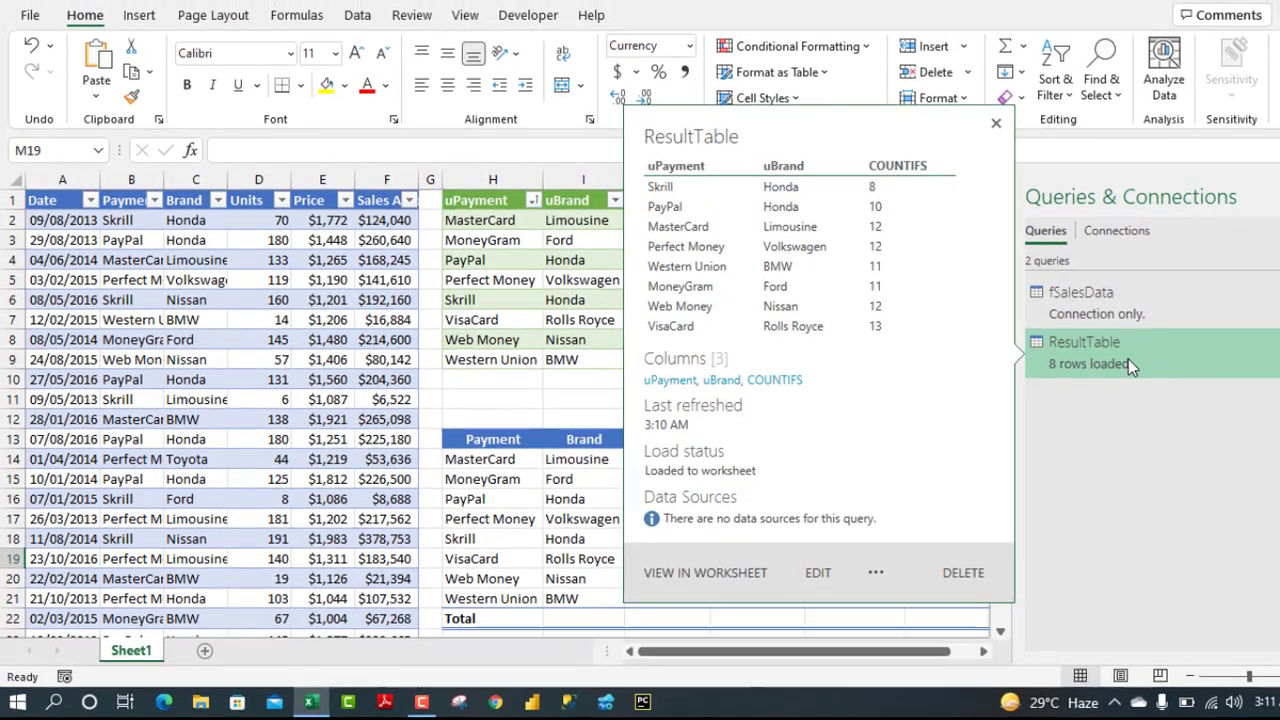
# - Open the ResultTable query for editing and set up a custom column named SUMIFS with the COUNTIFS column's List.Count(Table.SelectRows(...)[Units]) formula
pyautogui.doubleClick(1128, 359)
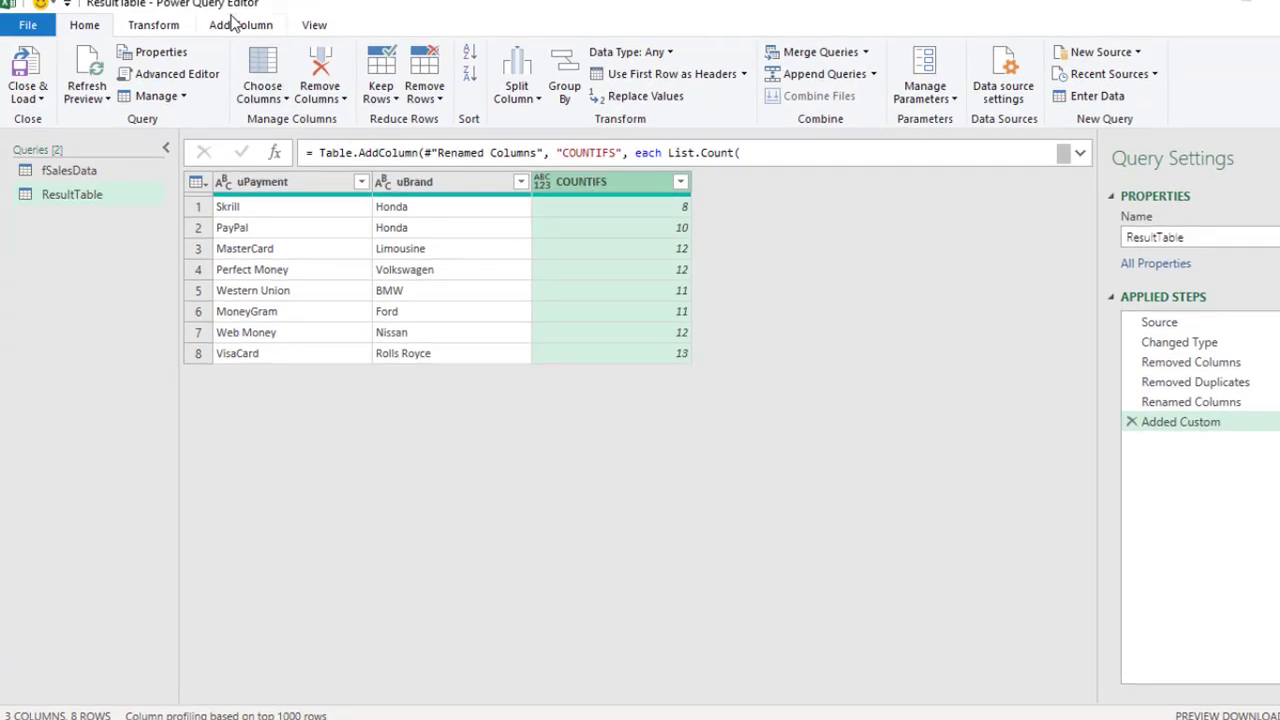
pyautogui.click(234, 28)
pyautogui.click(104, 80)
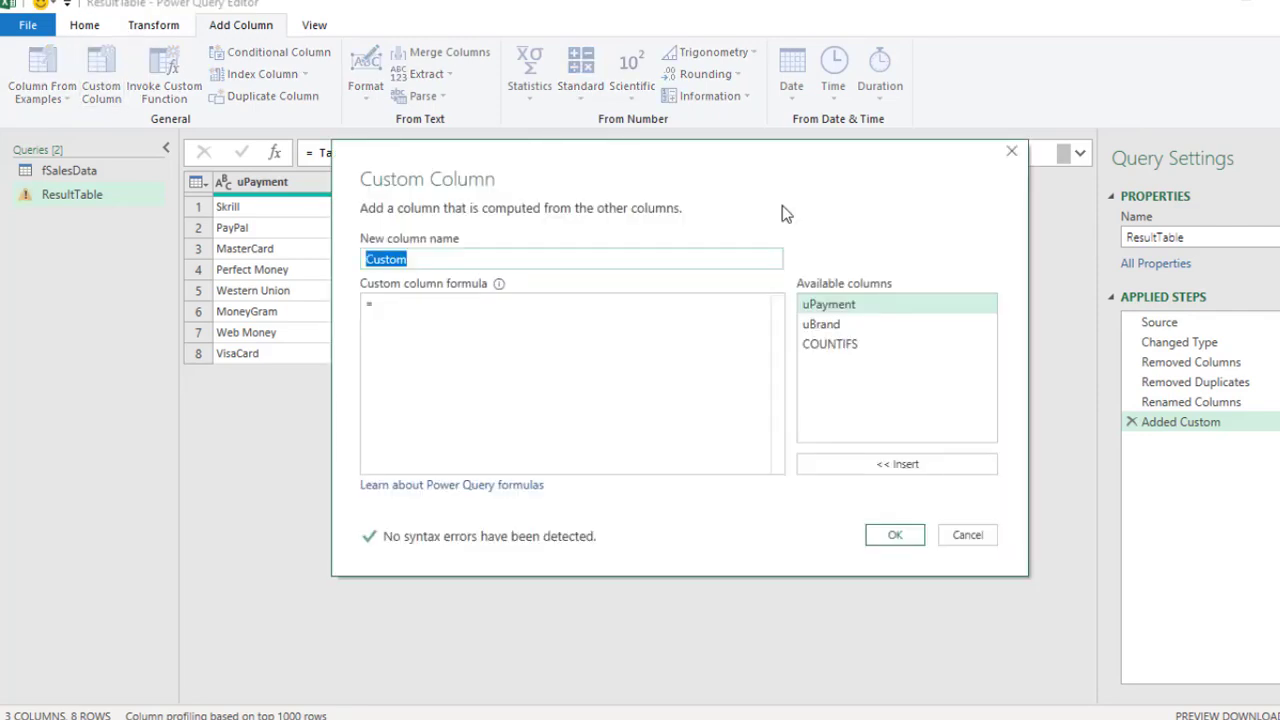
pyautogui.write('SU')
pyautogui.press('Tab')
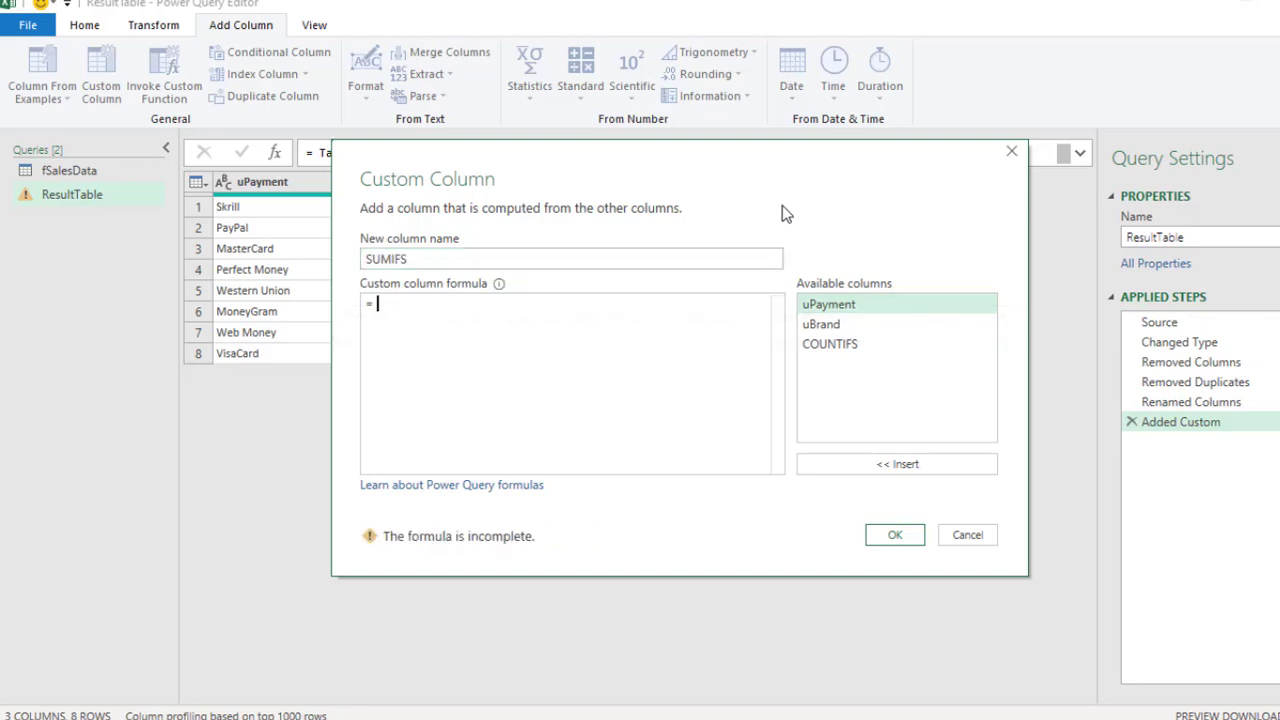
pyautogui.write('List.Count( Table.SelectRows( fSalesData, (MyVariable) => MyVariable[Payment]=[uPayment] and MyVariable[Brand]=[uBrand] )[Units] )')
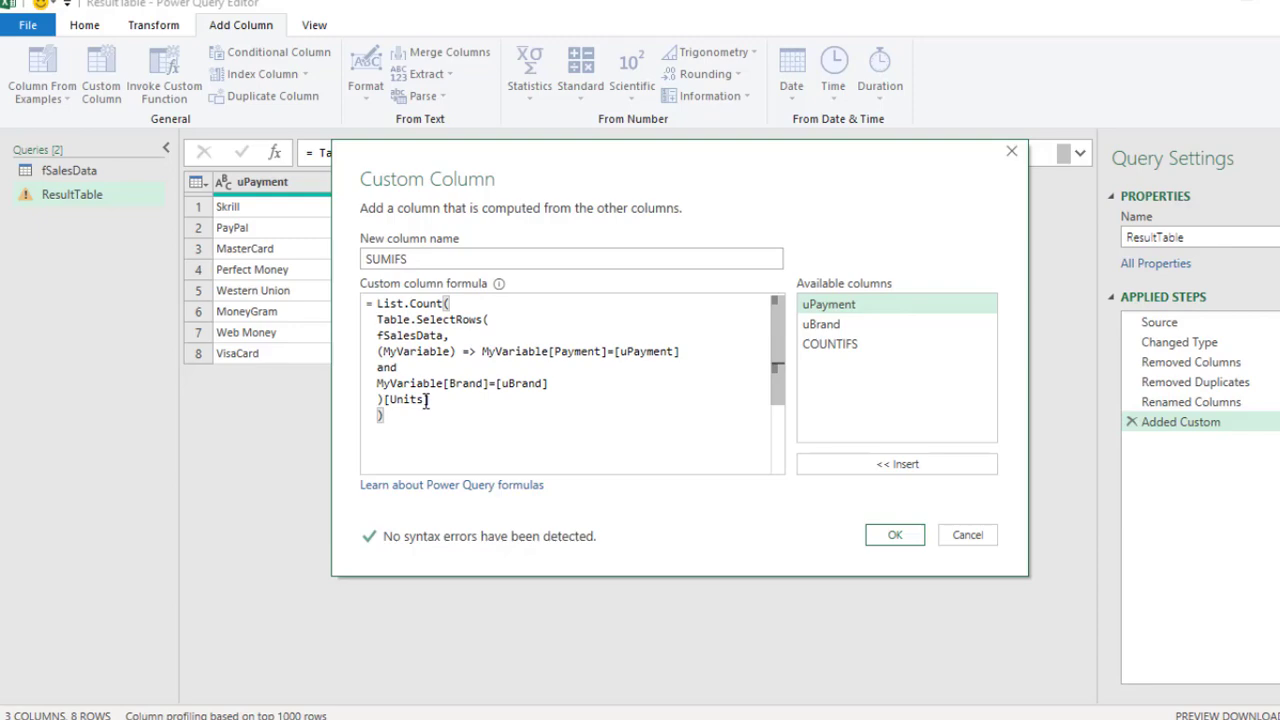
# - Replace Units with Sales Amount as the column reference at the end of the SUMIFS custom column formula
pyautogui.click(427, 399)
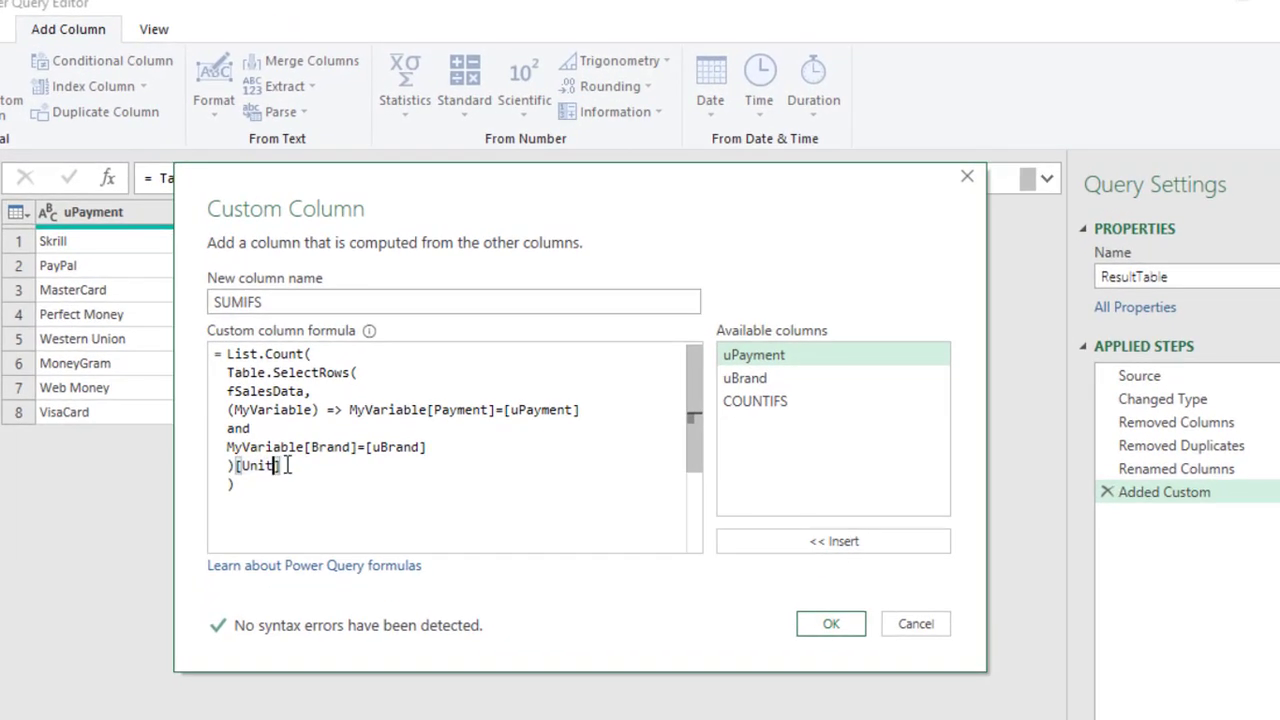
pyautogui.press('BackSpace')
pyautogui.press('BackSpace')
pyautogui.press('BackSpace')
pyautogui.press('BackSpace')
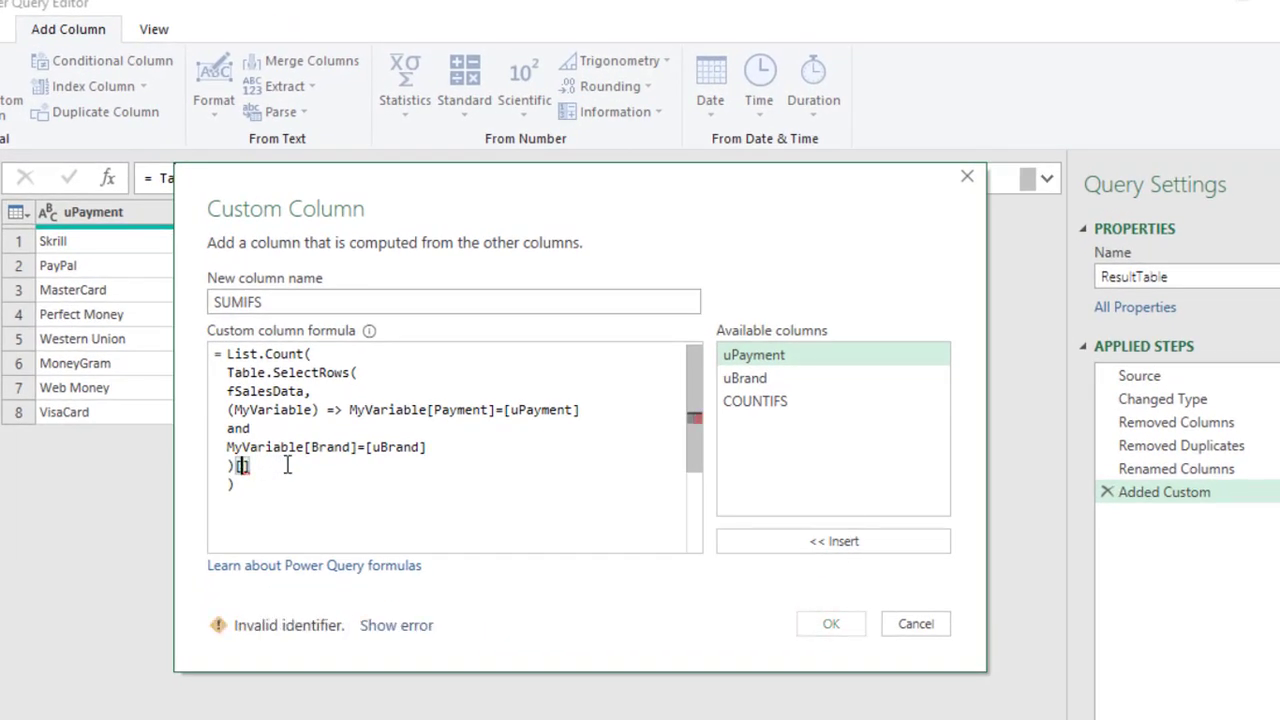
pyautogui.write('Sales Am')
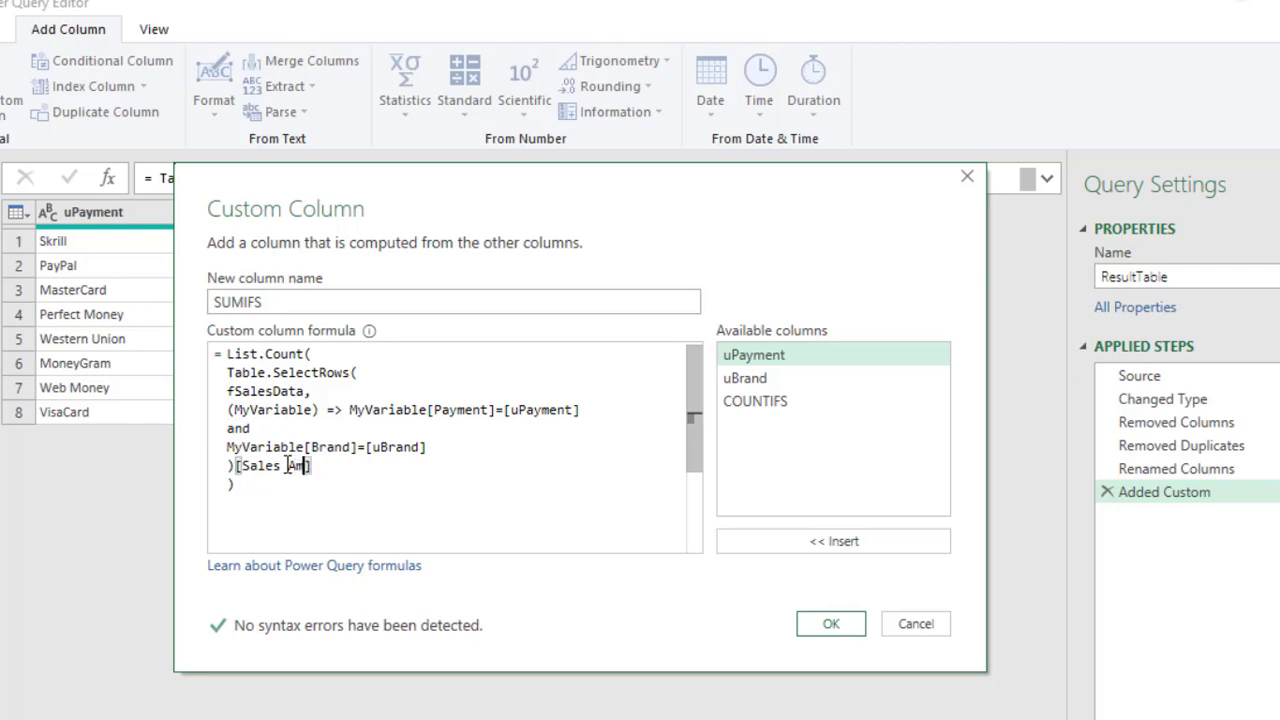
# - Change the outer function of the SUMIFS custom column formula from List.Count to List.Sum
pyautogui.click(302, 358)
pyautogui.press('BackSpace')
pyautogui.press('BackSpace')
pyautogui.press('BackSpace')
pyautogui.press('BackSpace')
pyautogui.press('BackSpace')
pyautogui.write('Sum')
pyautogui.press('Tab')
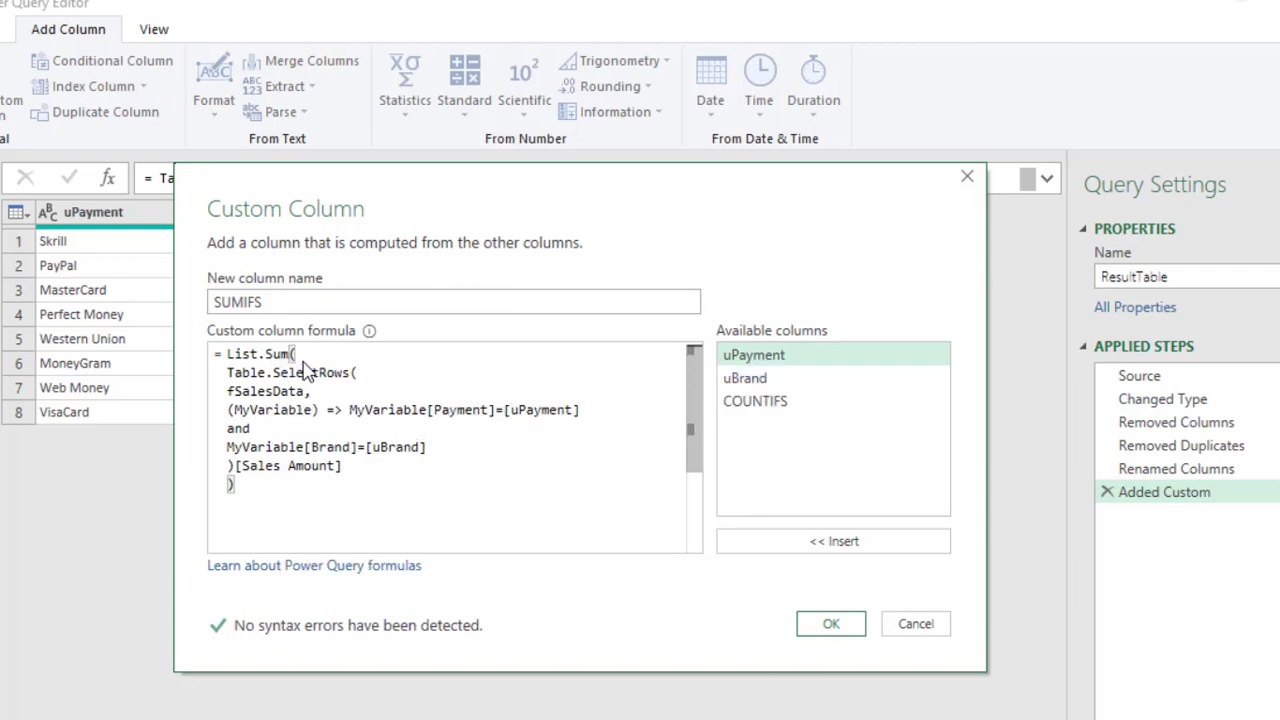
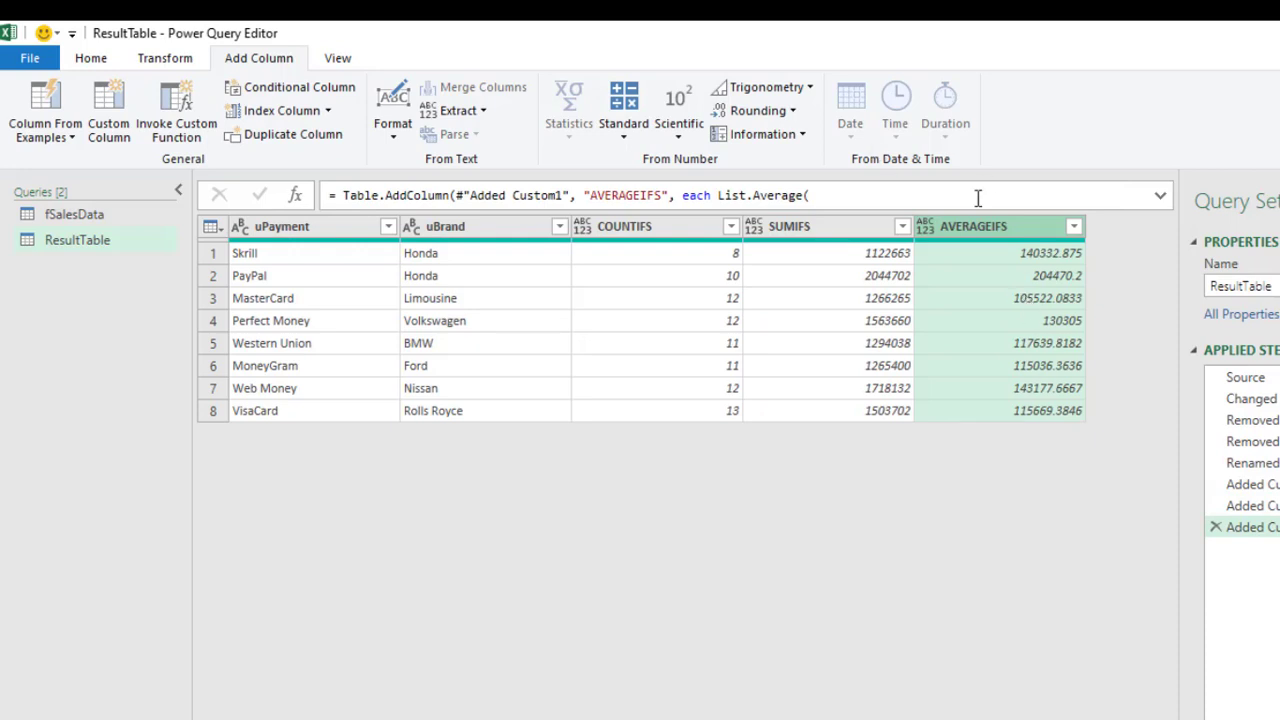
# - Set up a custom column named MAXIFS with the SUMIFS column's List.Sum(Table.SelectRows(...)[Sales Amount]) formula
pyautogui.click(106, 115)
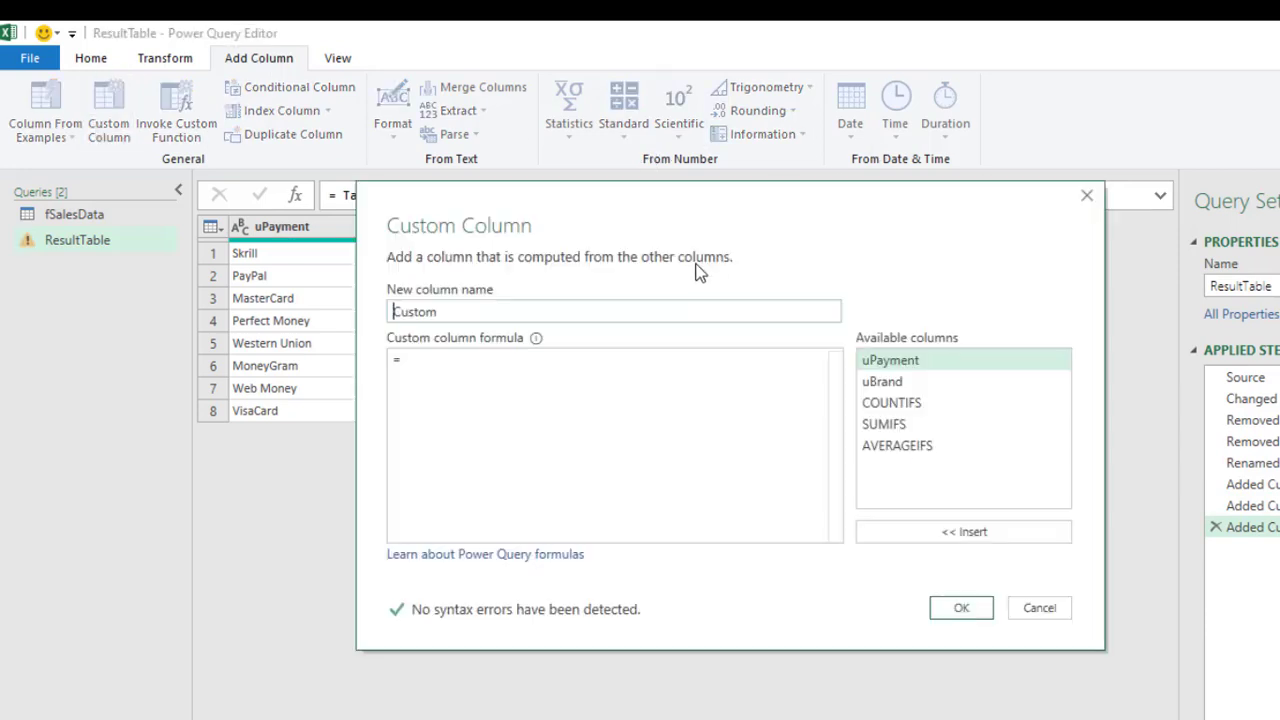
pyautogui.moveTo(492, 322); pyautogui.dragTo(309, 323)
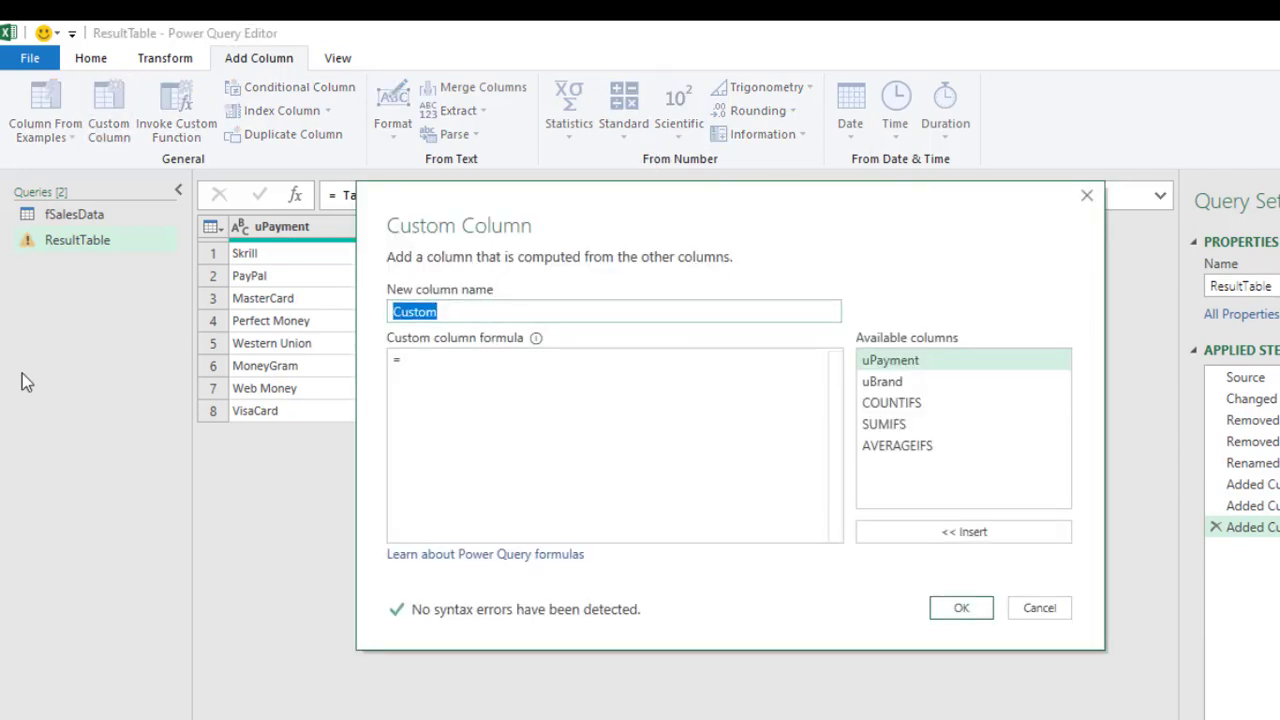
pyautogui.write('MAXIFS')
pyautogui.press('Tab')
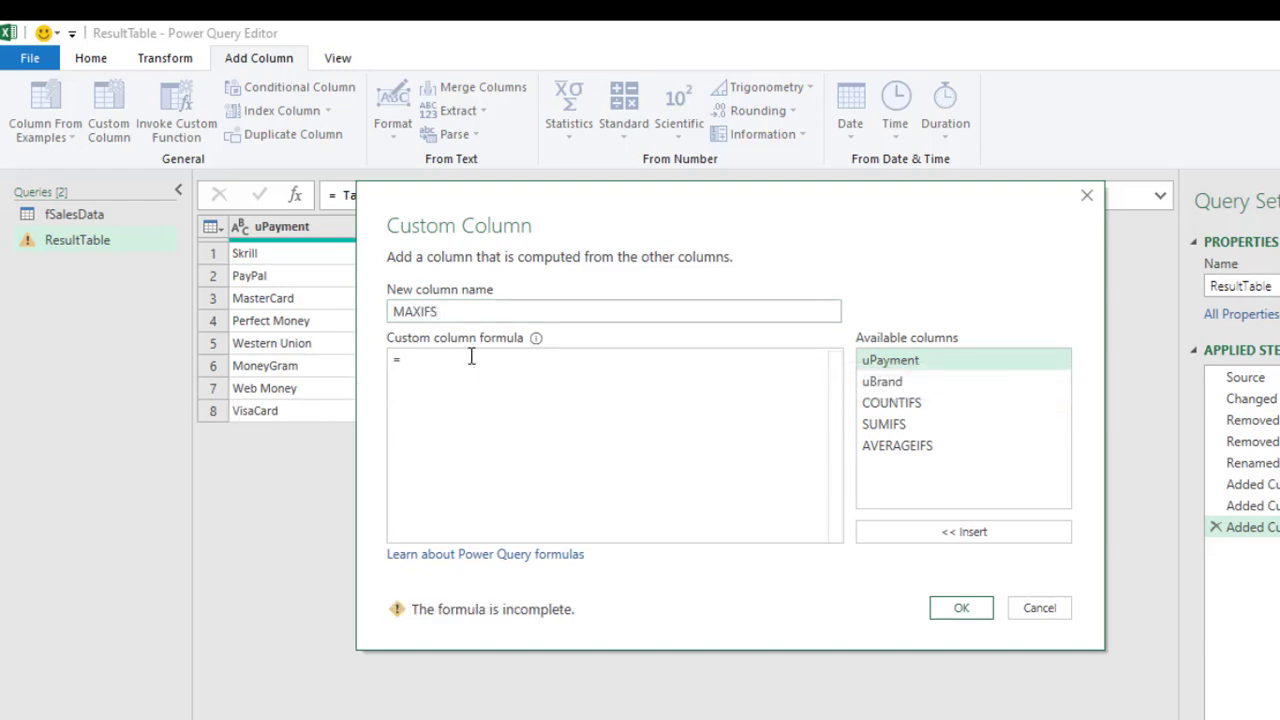
pyautogui.write('List.Sum(   Table.SelectRows(   fSalesData,   (MyVariable) => MyVariable[Payment]=[uPayment]   and   MyVariable[Brand]=[uBrand]   )[Sales Amount]   )')
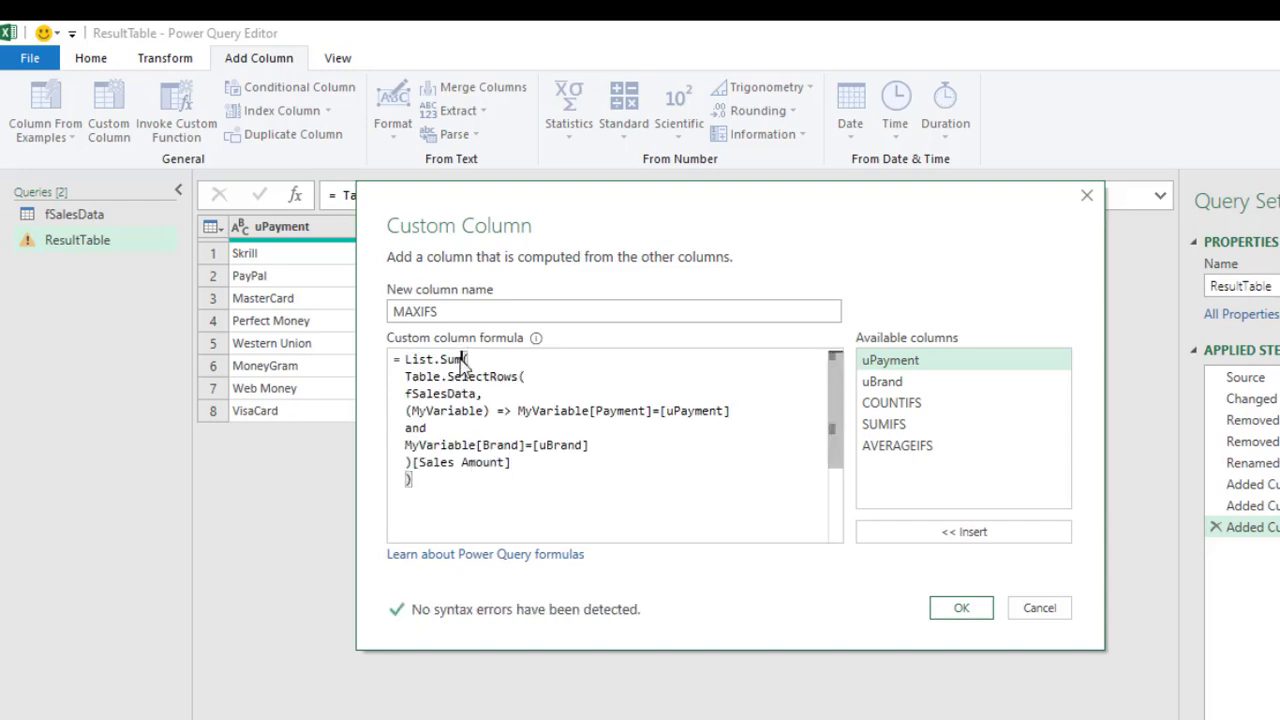
# - Change the outer function of the MAXIFS formula from List.Sum to List.Max and create the column
pyautogui.doubleClick(461, 358)
pyautogui.press('BackSpace')
pyautogui.write('max')
pyautogui.click(510, 374)
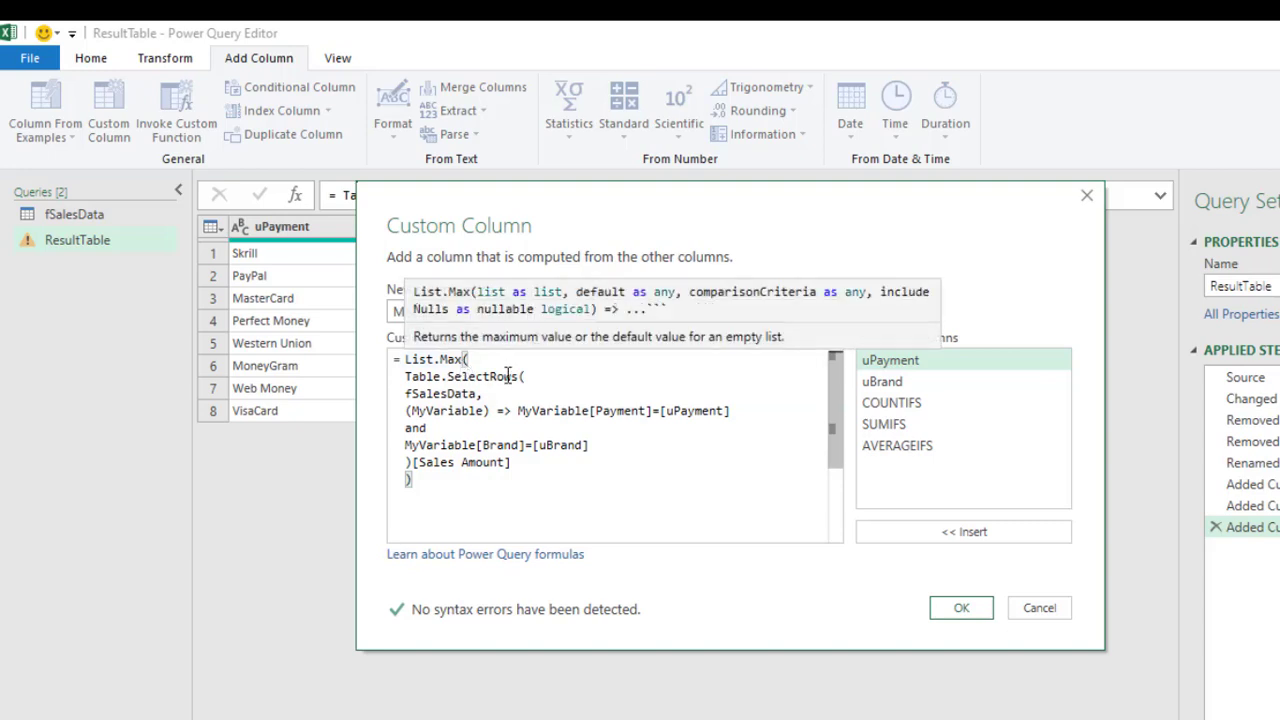
pyautogui.click(962, 612)
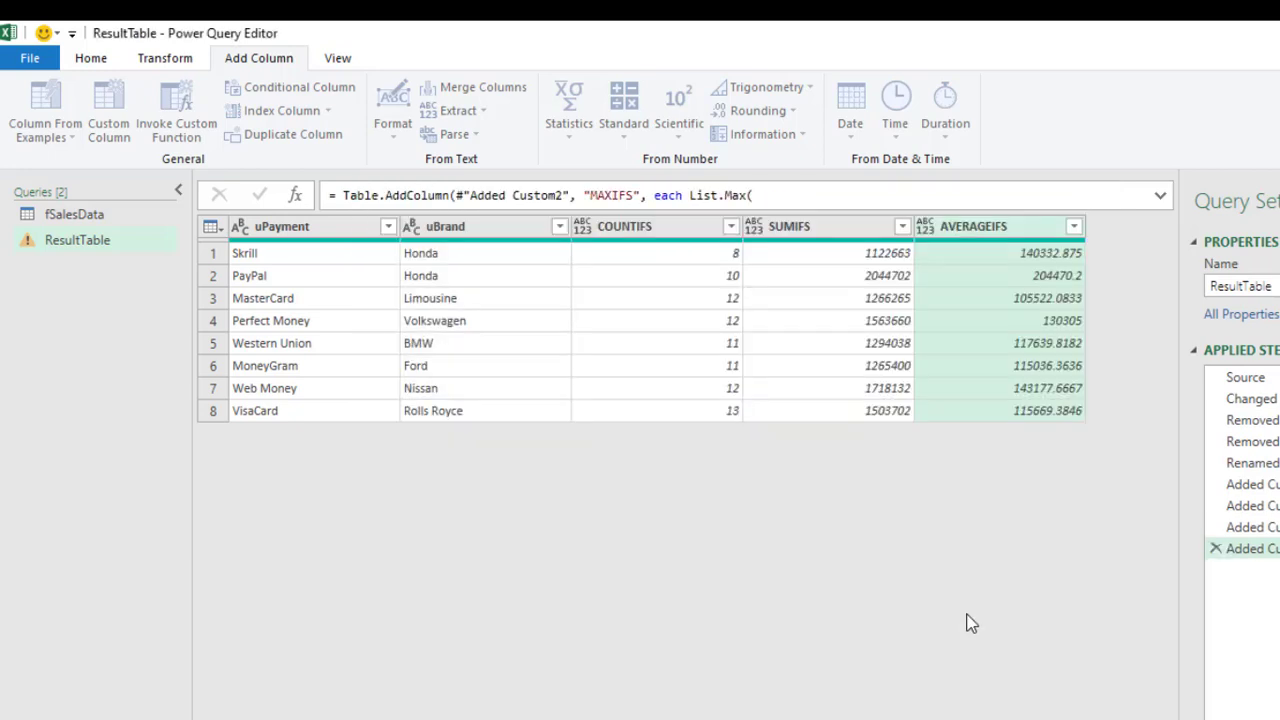
# - Set up a custom column named MINIFS with the same List.Sum(Table.SelectRows(...)[Sales Amount]) formula
pyautogui.click(122, 138)
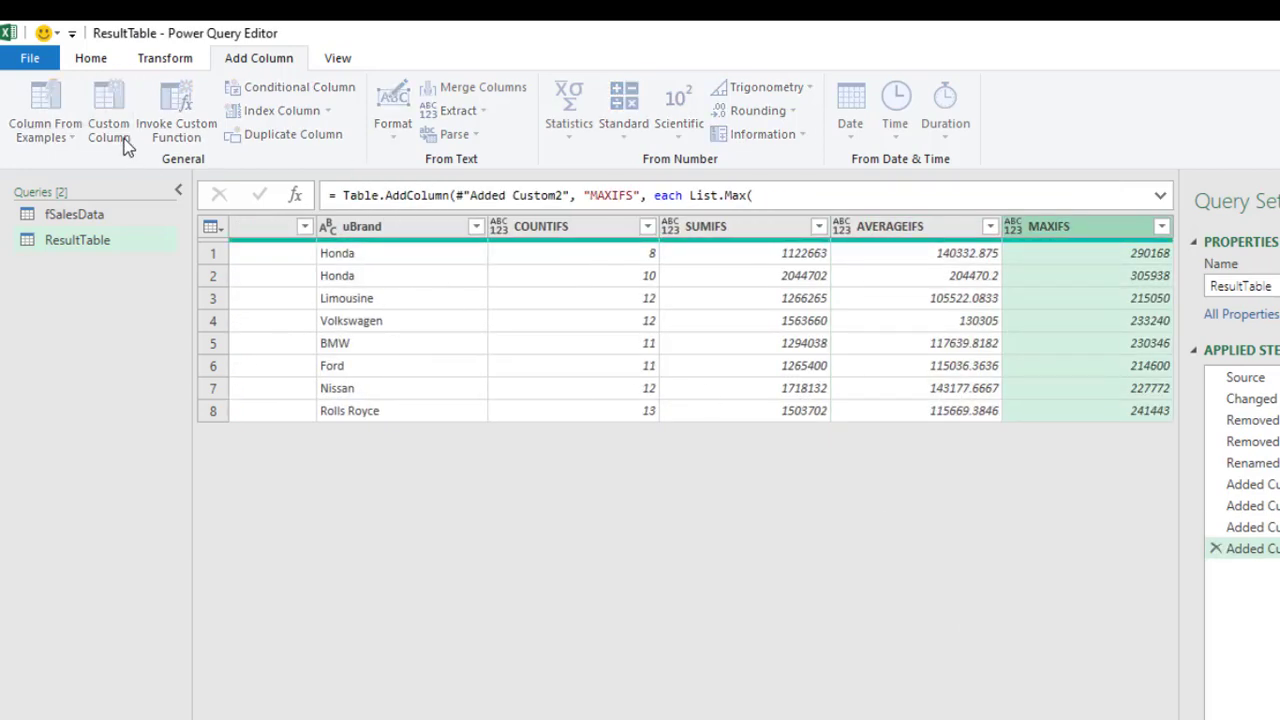
pyautogui.hotkey('ctrl', 'a')
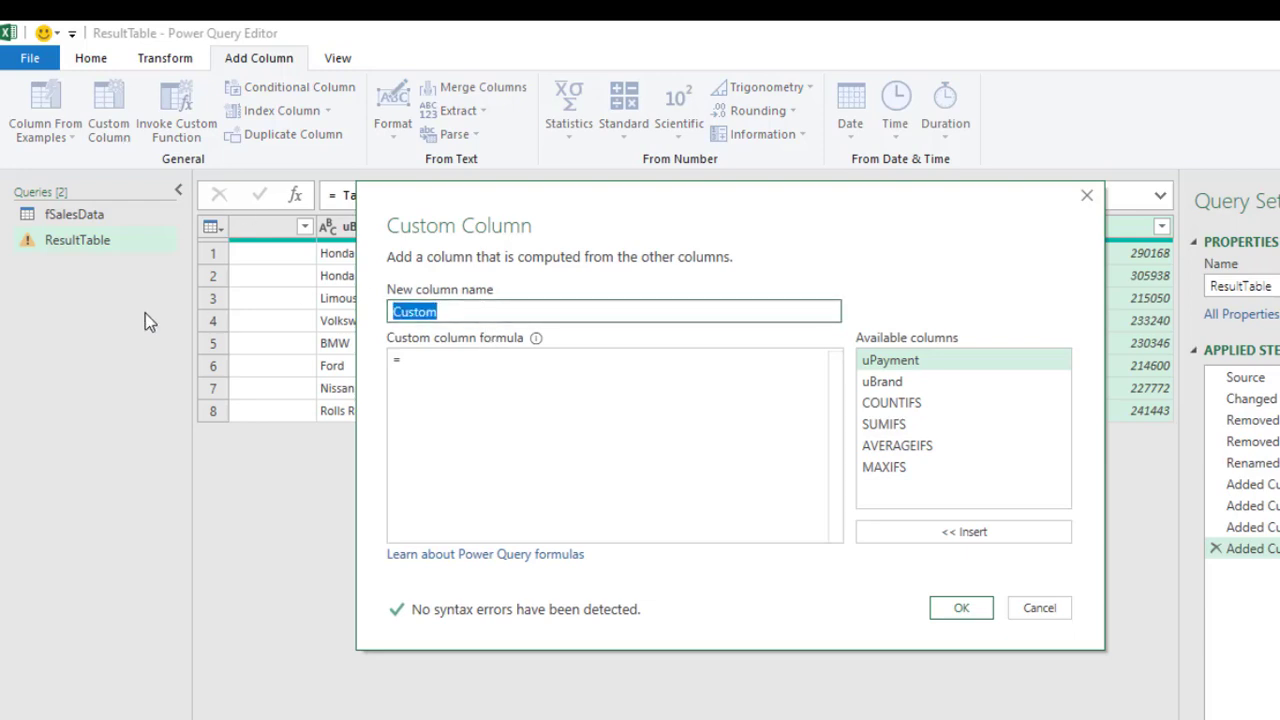
pyautogui.write('MINIFS')
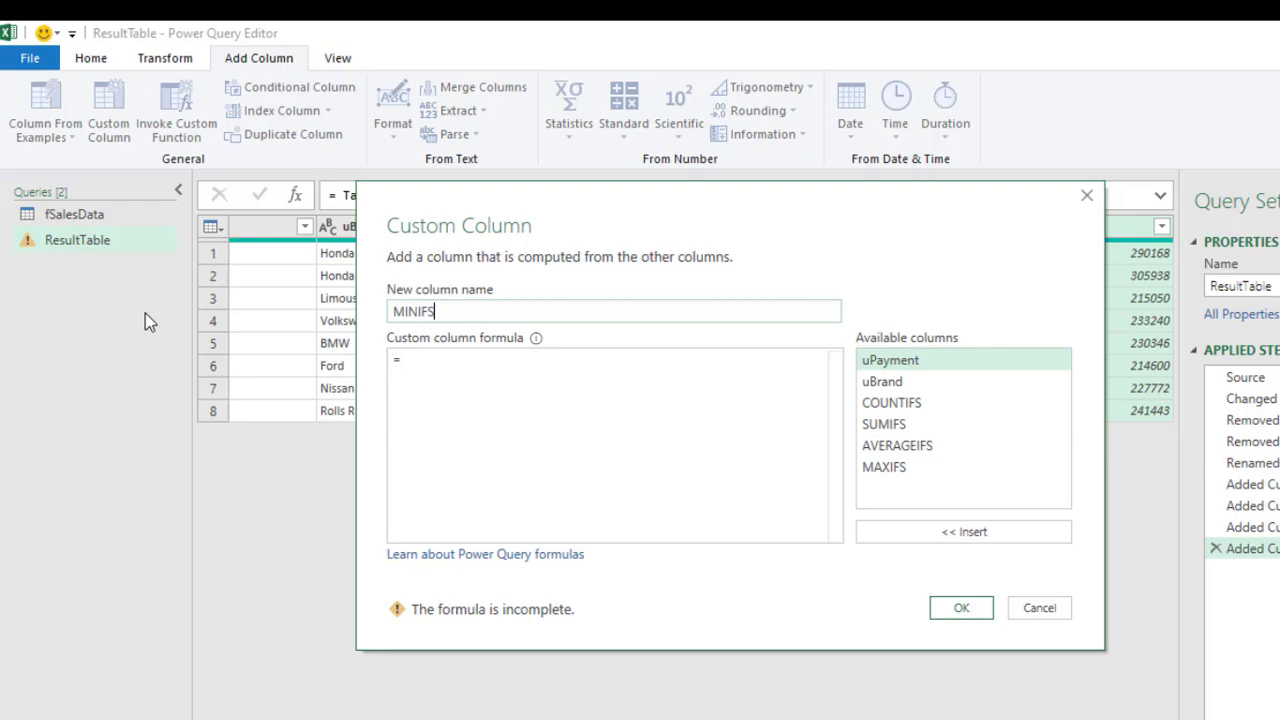
pyautogui.press('Tab')
pyautogui.write('List.Sum( Table.SelectRows( fSalesData, (MyVariable) => MyVariable[Payment]=[uPayment] and MyVariable[Brand]=[uBrand] )[Sales Amount] )')
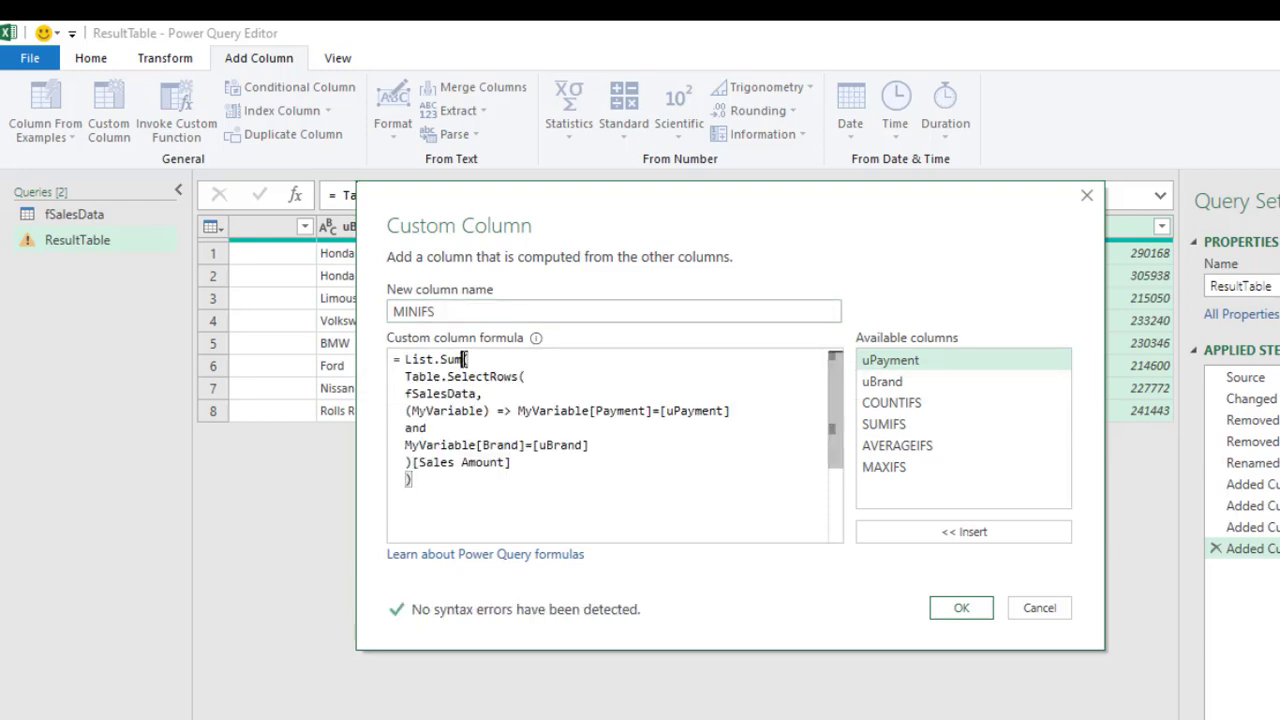
# - Change the outer function of the MINIFS formula from List.Sum to List.Min and create the column
pyautogui.press('BackSpace')
pyautogui.press('BackSpace')
pyautogui.press('BackSpace')
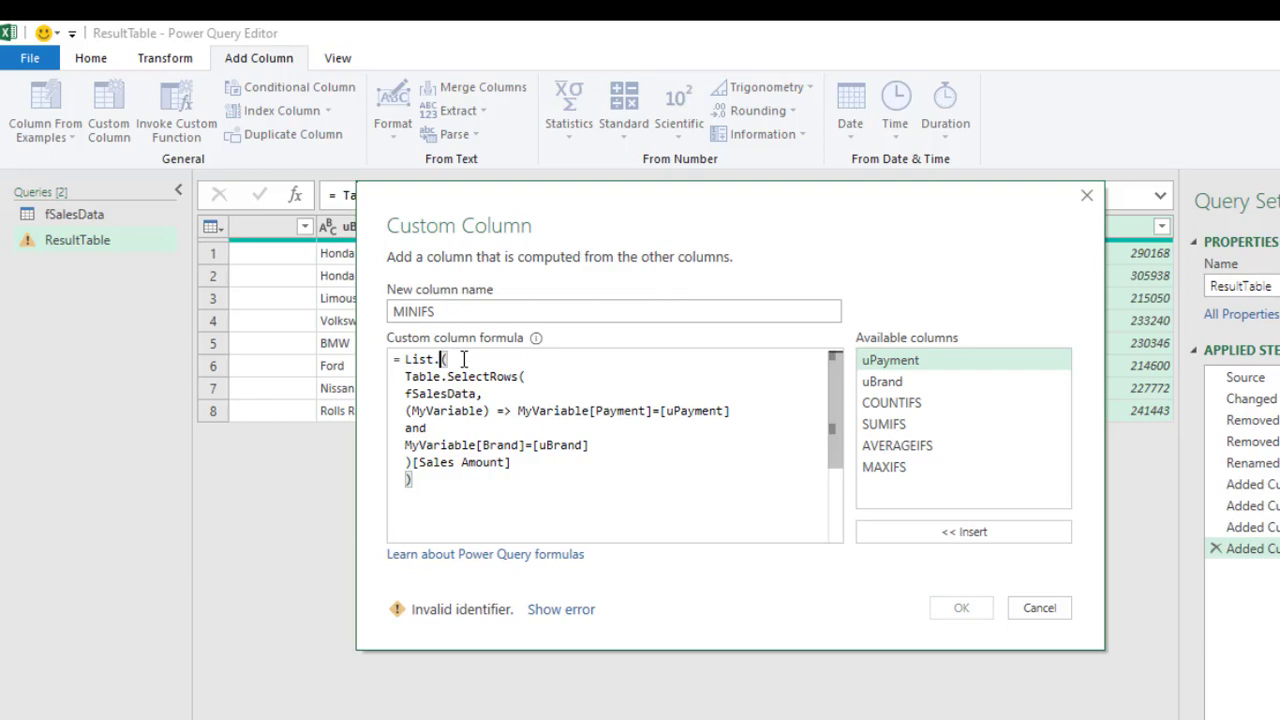
pyautogui.write('Min')
pyautogui.press('Escape')
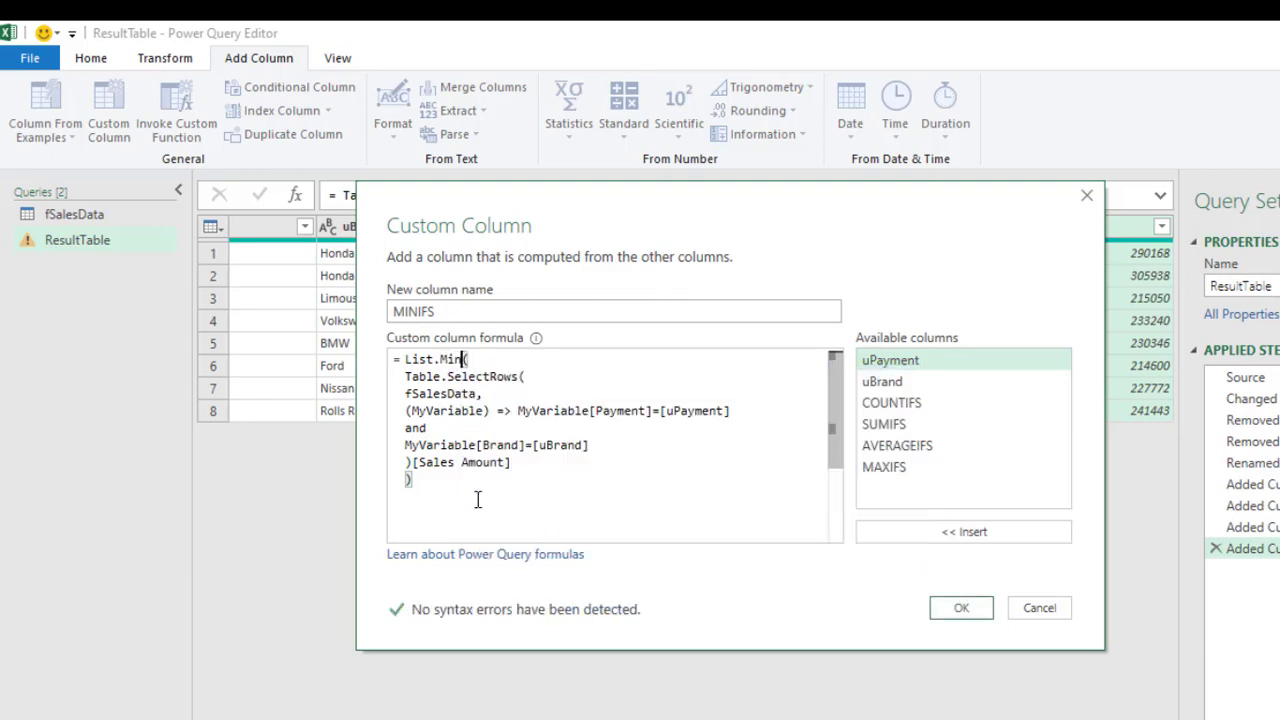
pyautogui.click(962, 607)
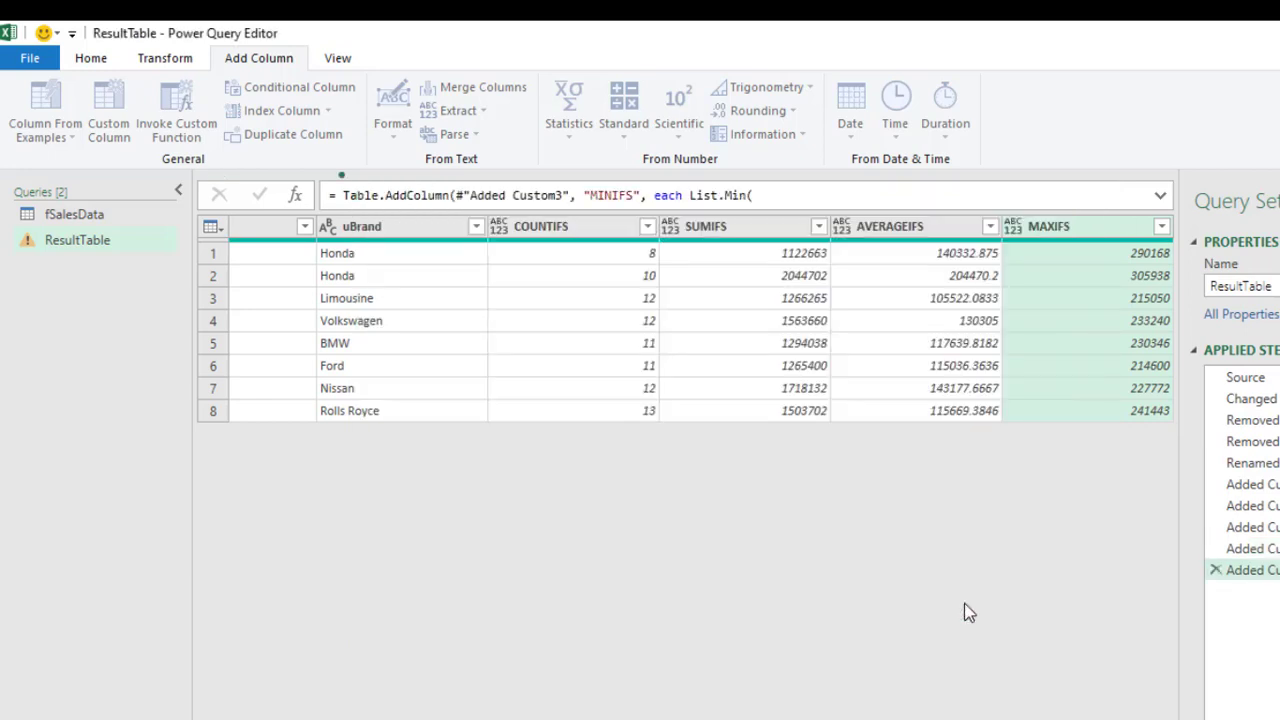
# - Set the data type of the SUMIFS, AVERAGEIFS, MAXIFS and MINIFS columns to Currency and of COUNTIFS to Whole Number
pyautogui.click(545, 230)
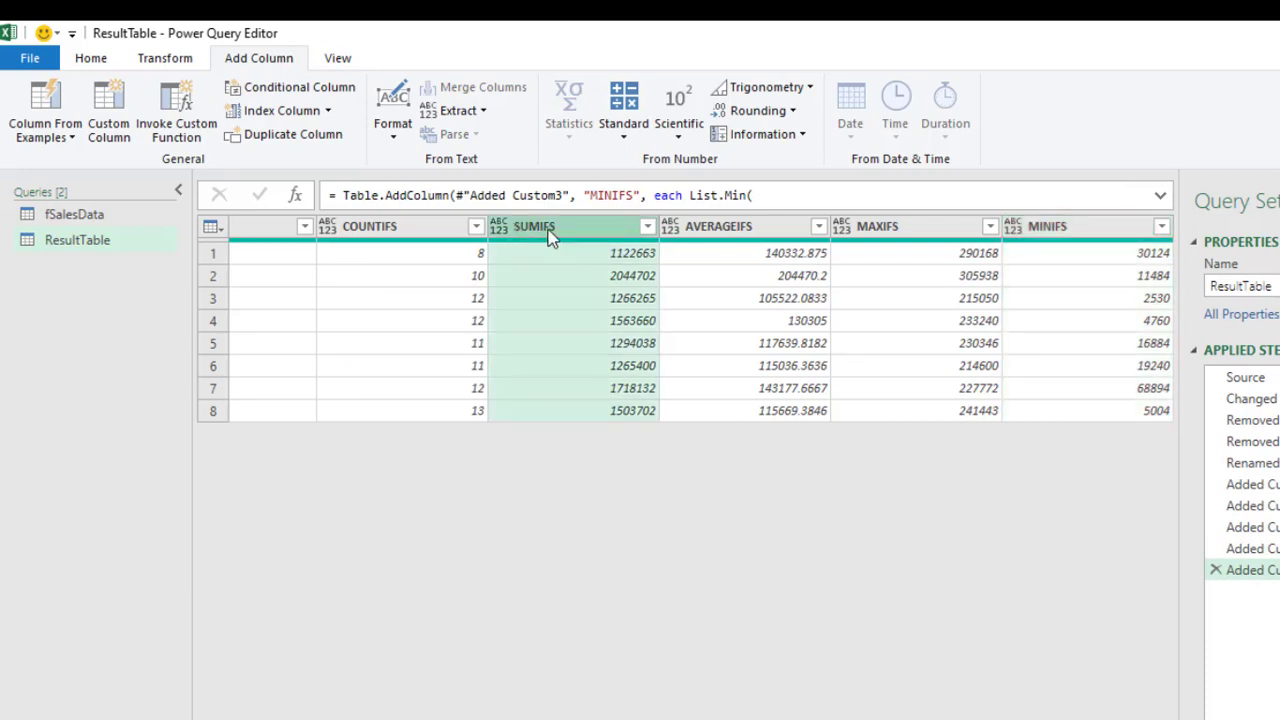
pyautogui.keyDown('shift'); pyautogui.click(1094, 224); pyautogui.keyUp('shift')
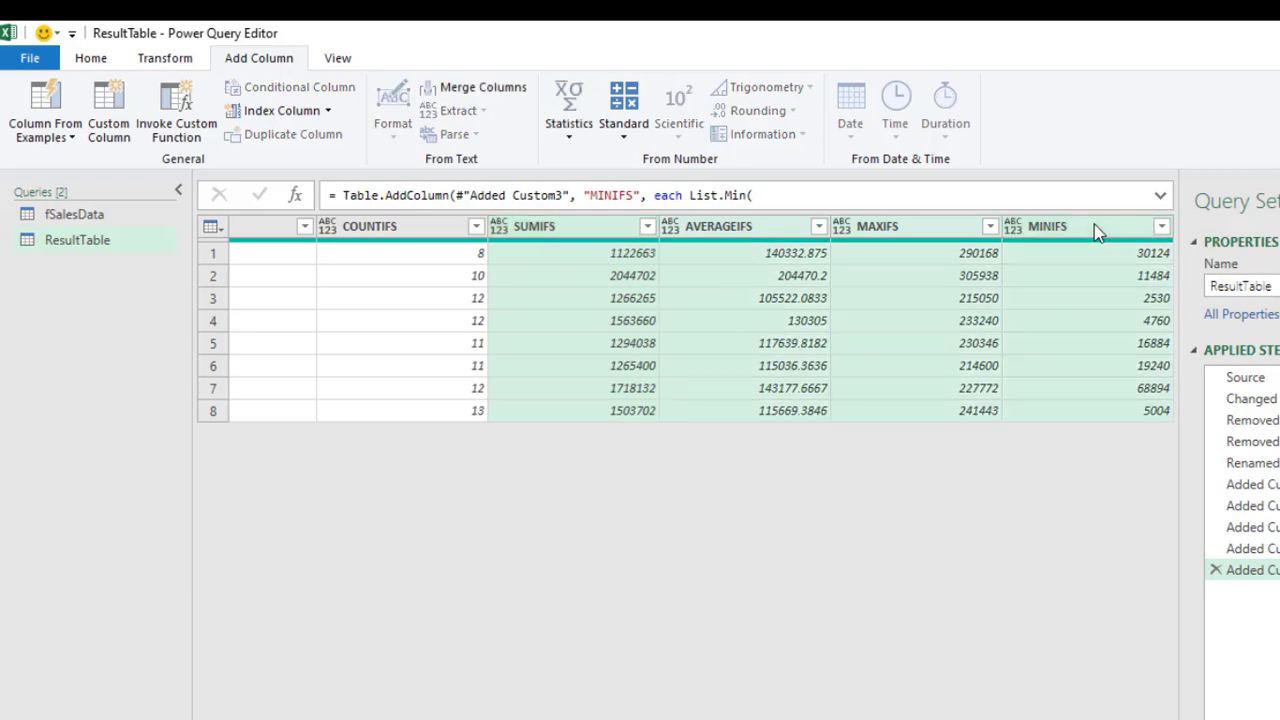
pyautogui.rightClick(1094, 224)
pyautogui.moveTo(1170, 447)
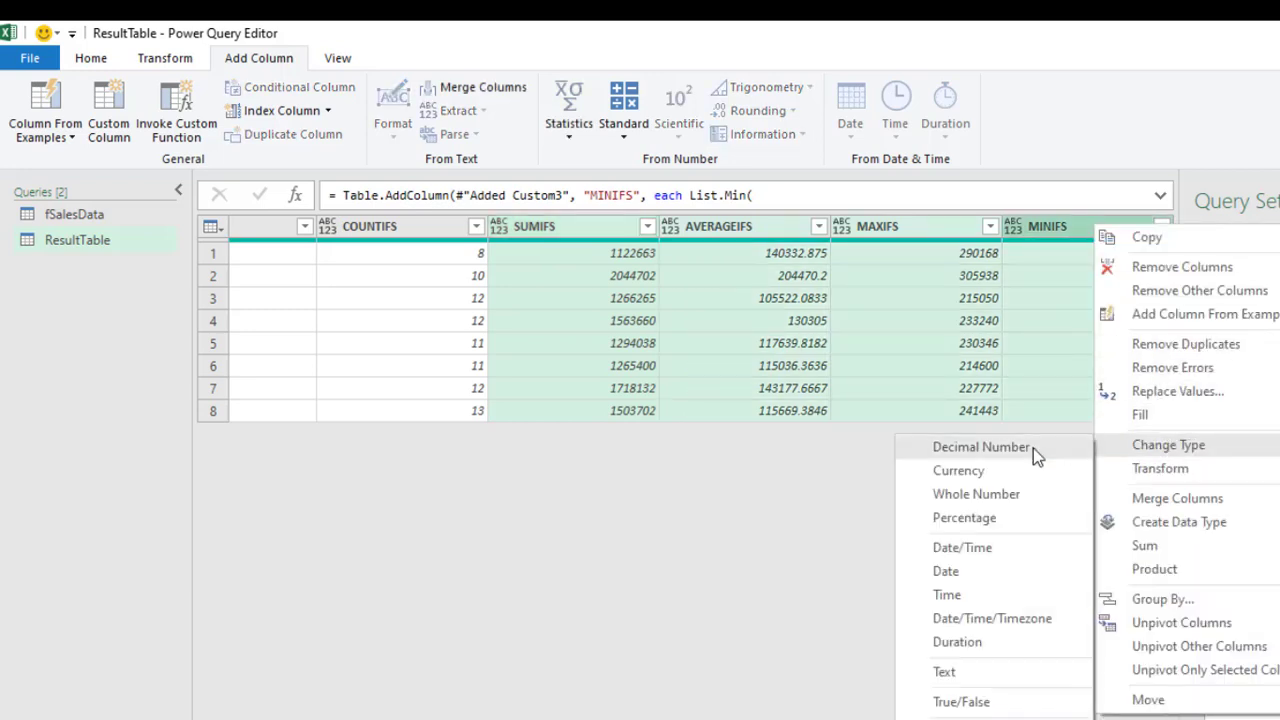
pyautogui.click(956, 473)
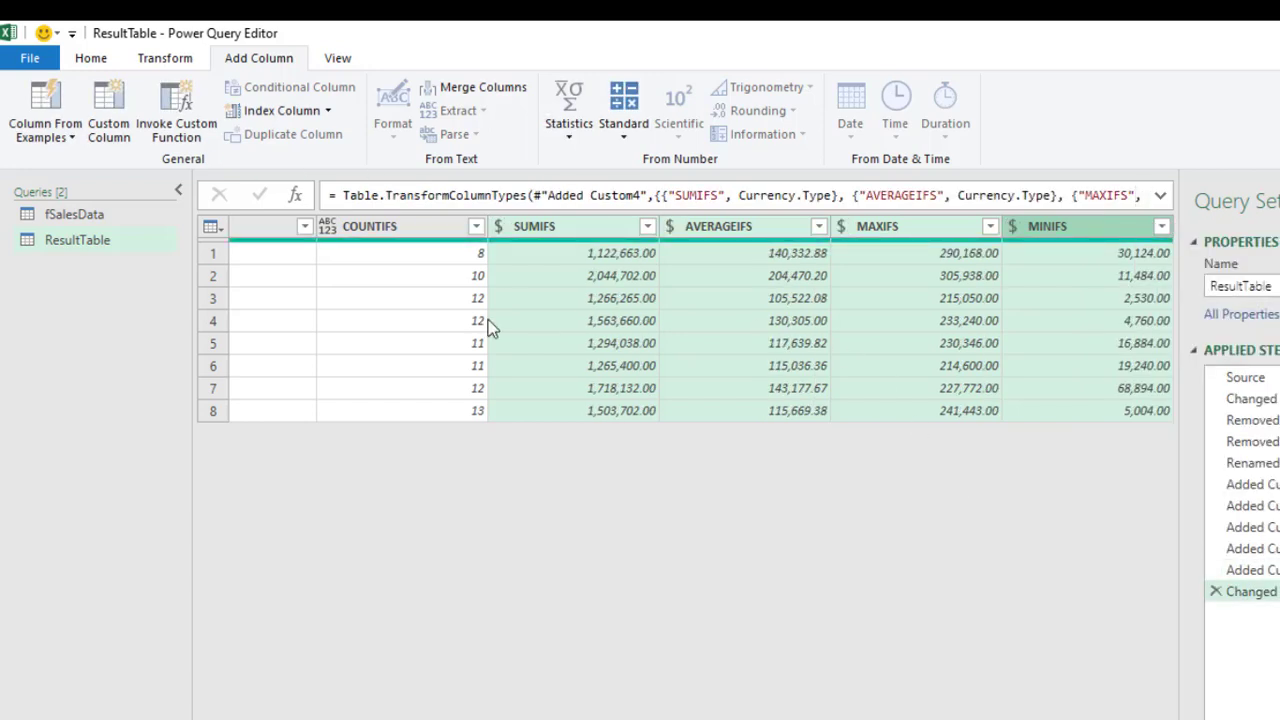
pyautogui.click(328, 228)
pyautogui.click(366, 296)
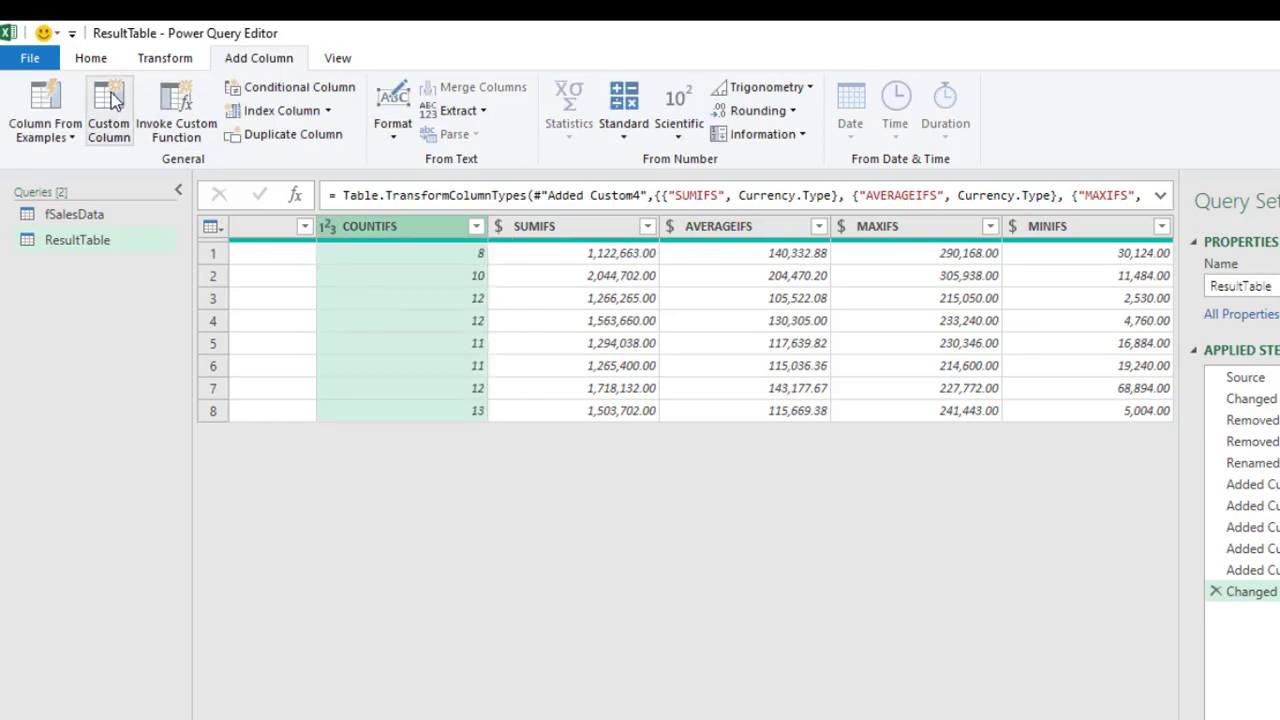
# - Close and load the ResultTable query into the worksheet and close the Queries & Connections pane
pyautogui.click(88, 59)
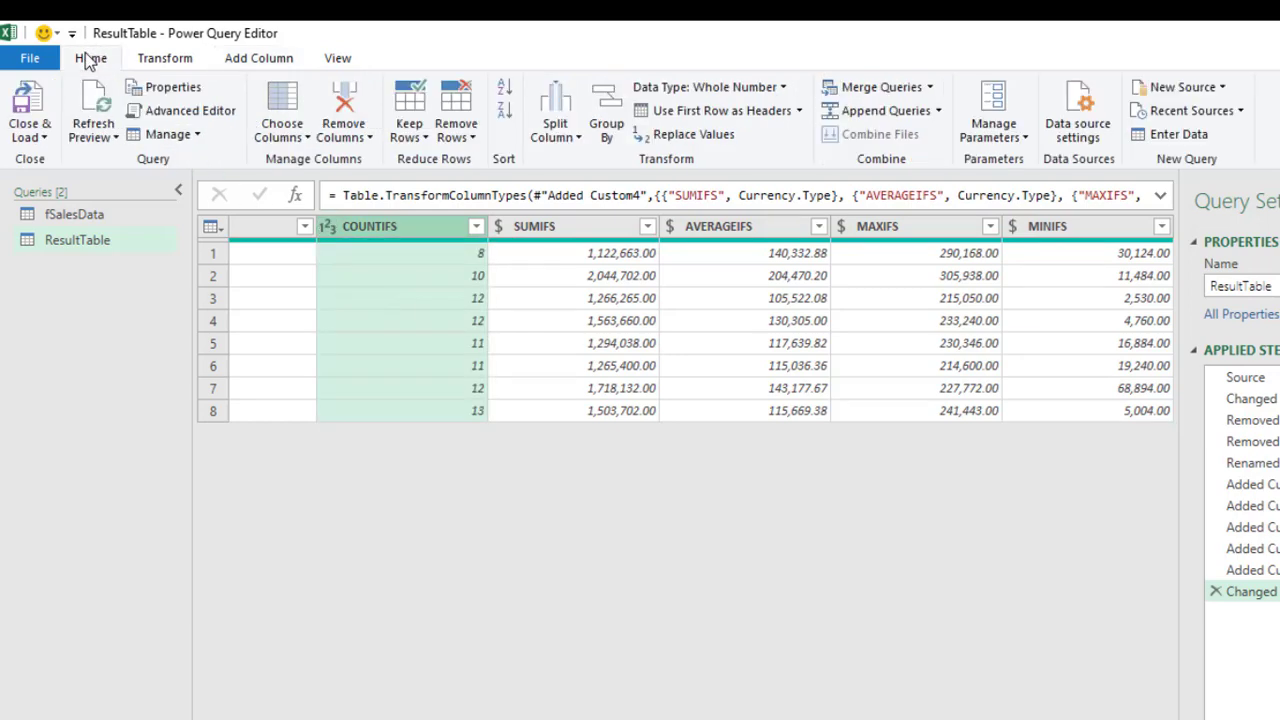
pyautogui.click(33, 135)
pyautogui.click(80, 160)
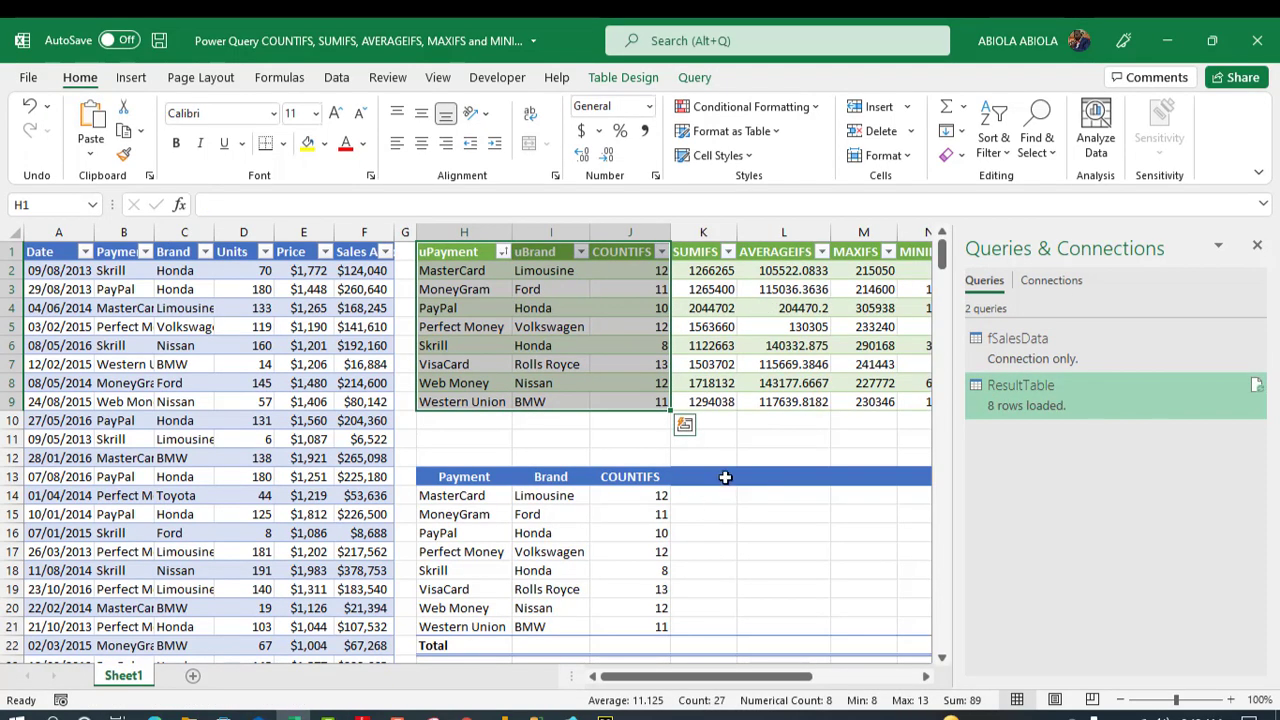
pyautogui.click(1257, 248)
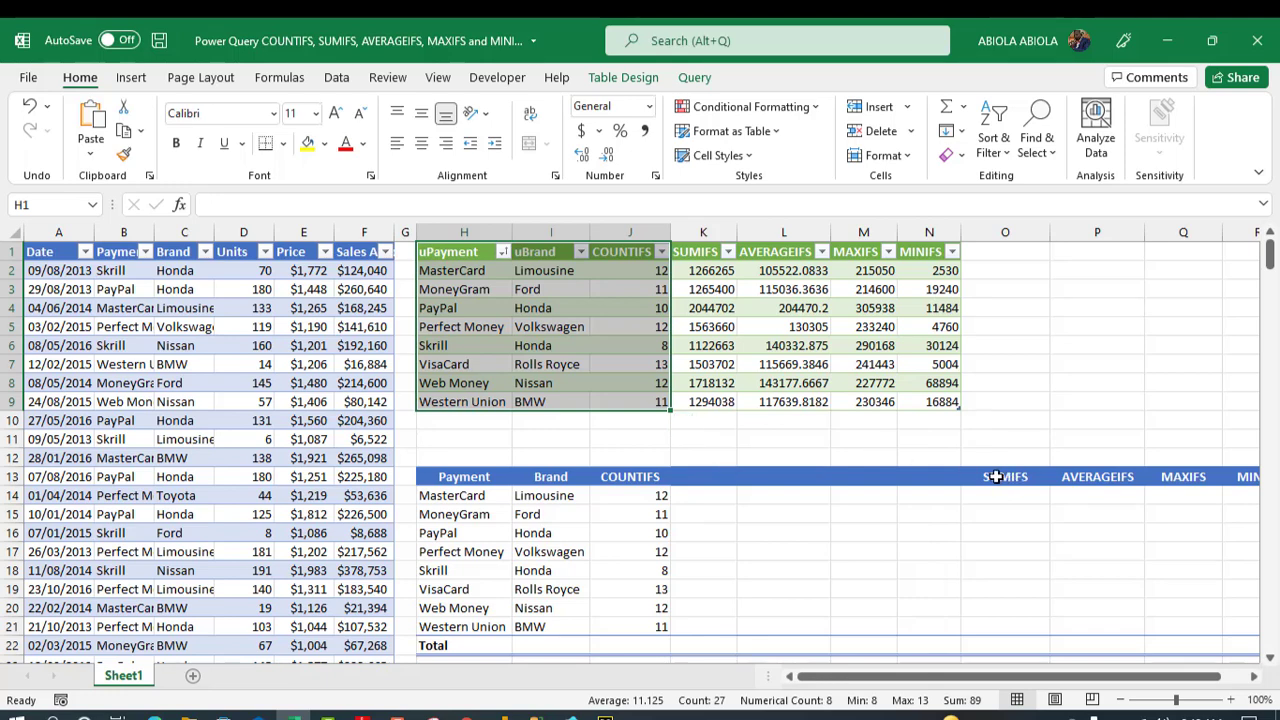
# - Format the SUMIFS to MINIFS values in K2:N9 as currency without decimal places
pyautogui.moveTo(679, 271); pyautogui.dragTo(935, 404)
pyautogui.hotkey('ctrl', 'shift', '4')
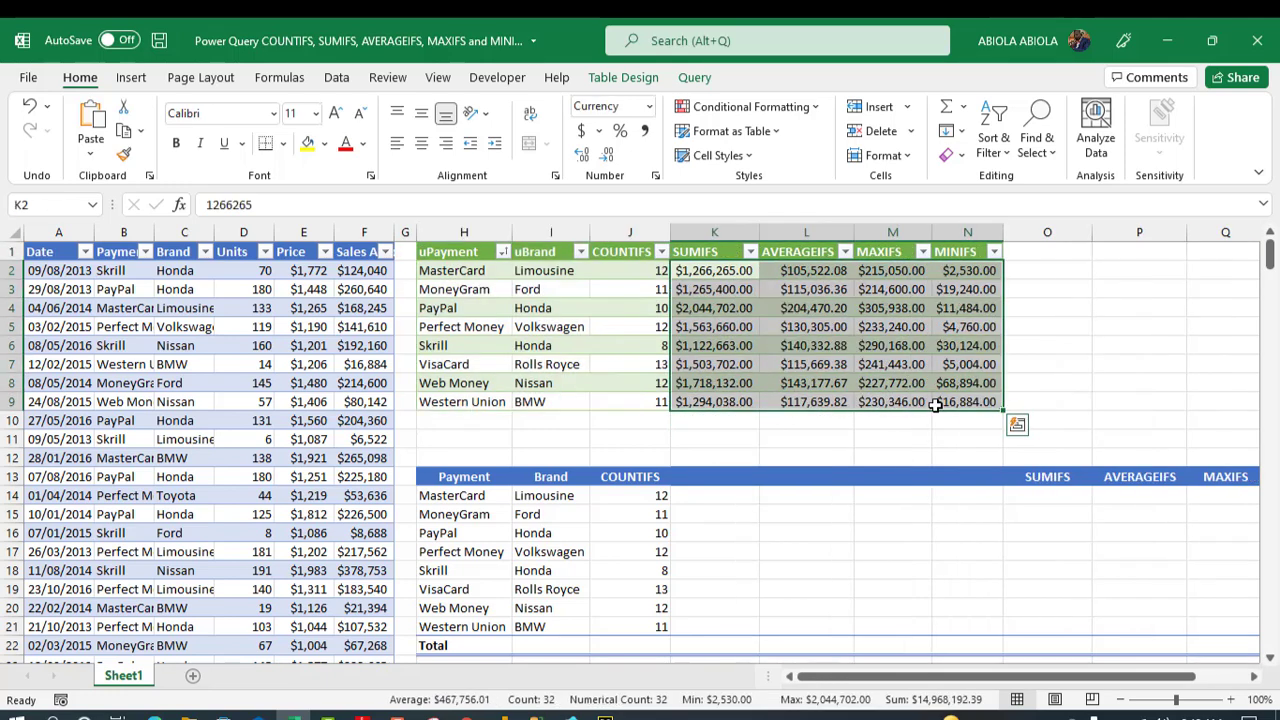
pyautogui.click(607, 157)
pyautogui.click(607, 158)
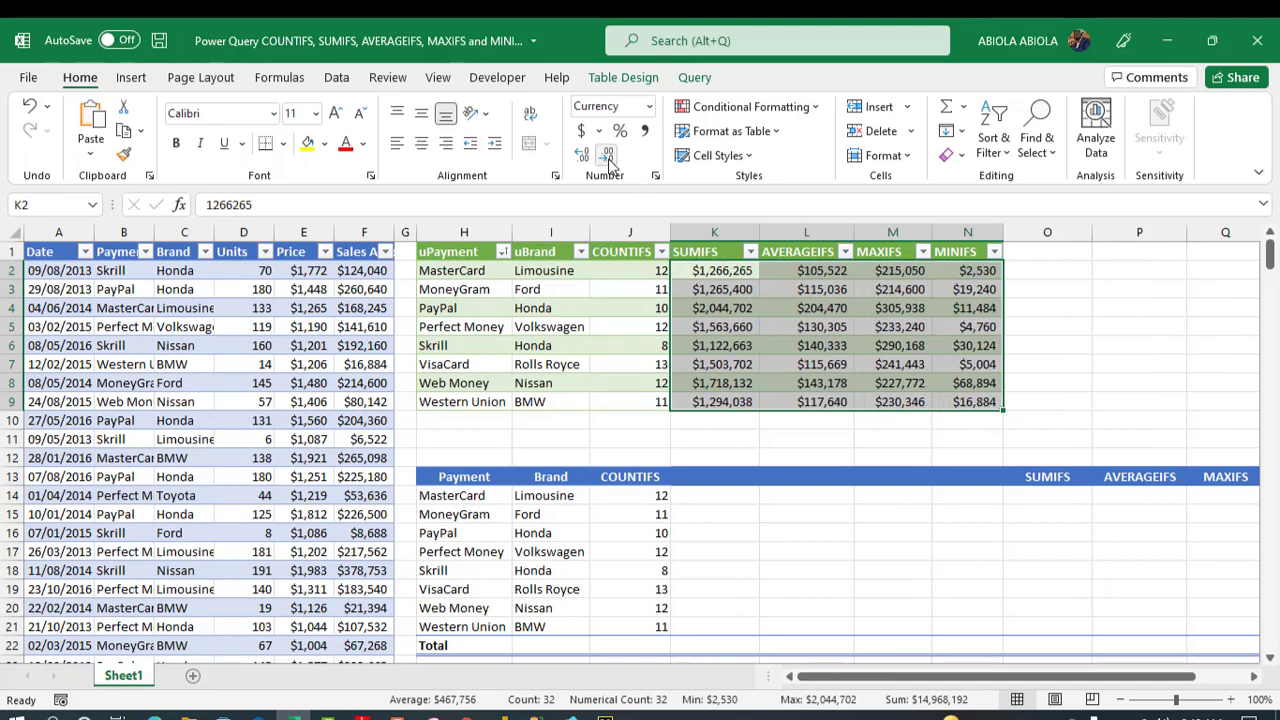
# - Move the SUMIFS, AVERAGEIFS, MAXIFS and MINIFS headers from O13:R13 to K13:N13, beside the COUNTIFS header
pyautogui.click(1047, 478)
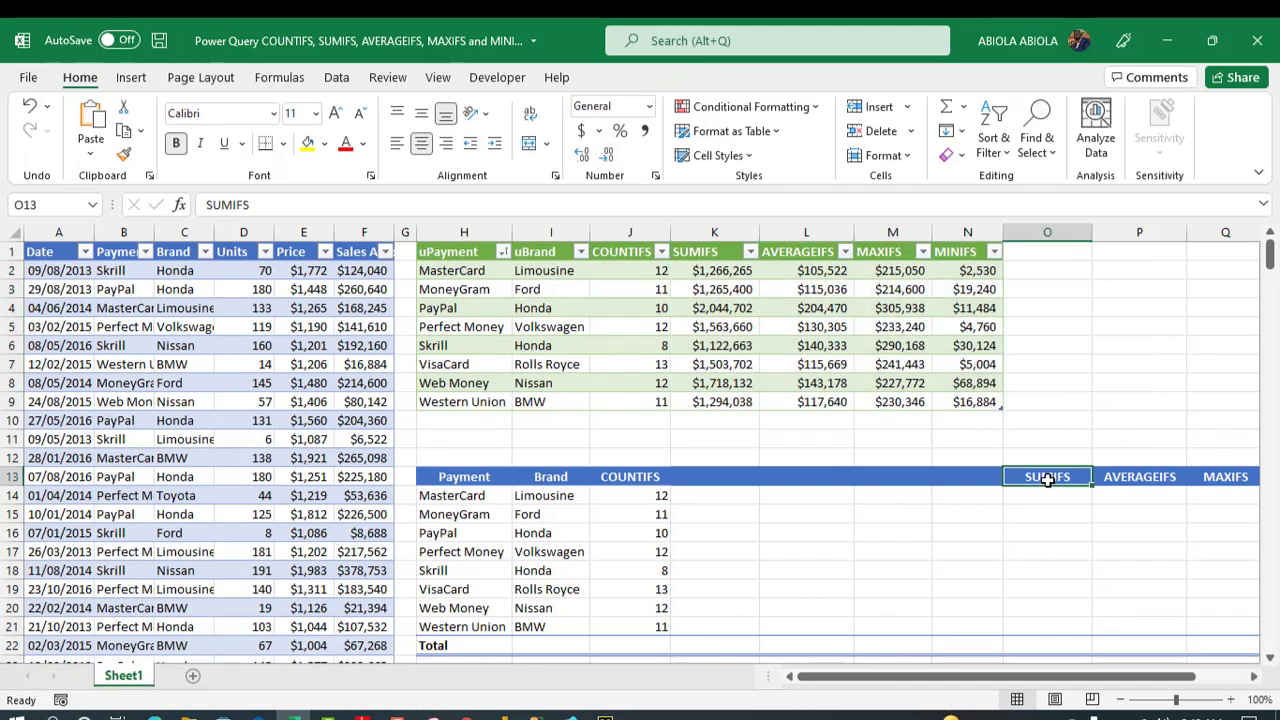
pyautogui.moveTo(1047, 478); pyautogui.dragTo(1250, 478)
pyautogui.hotkey('ctrl', 'c')
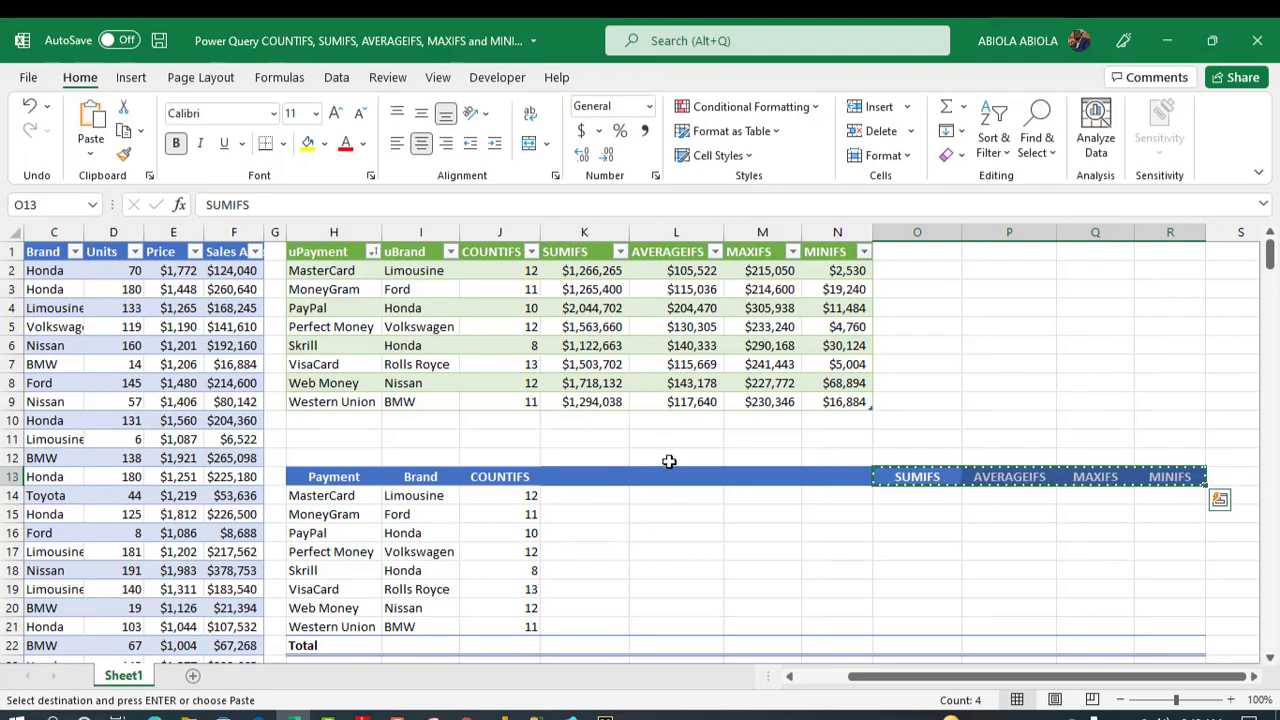
pyautogui.click(573, 477)
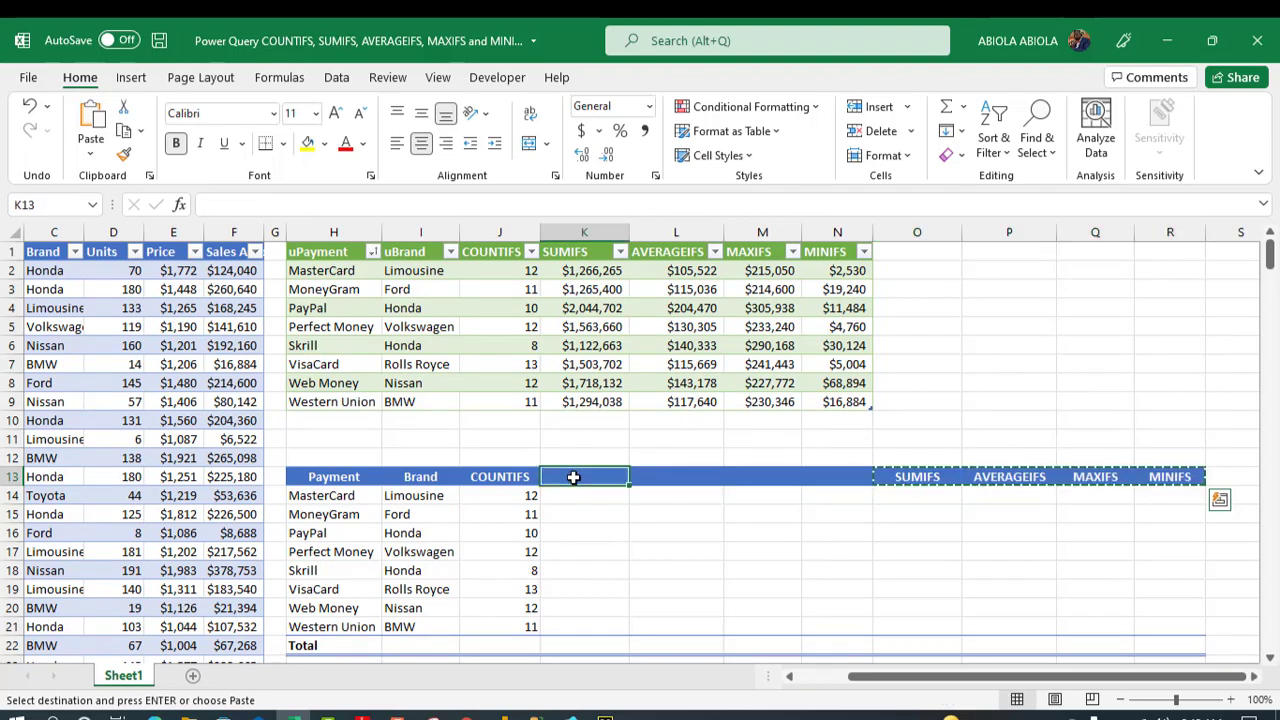
pyautogui.hotkey('ctrl', 'v')
# - Start a SUMIFS formula in K14 with fSalesData[Sales Amount] as the sum range
pyautogui.click(572, 491)
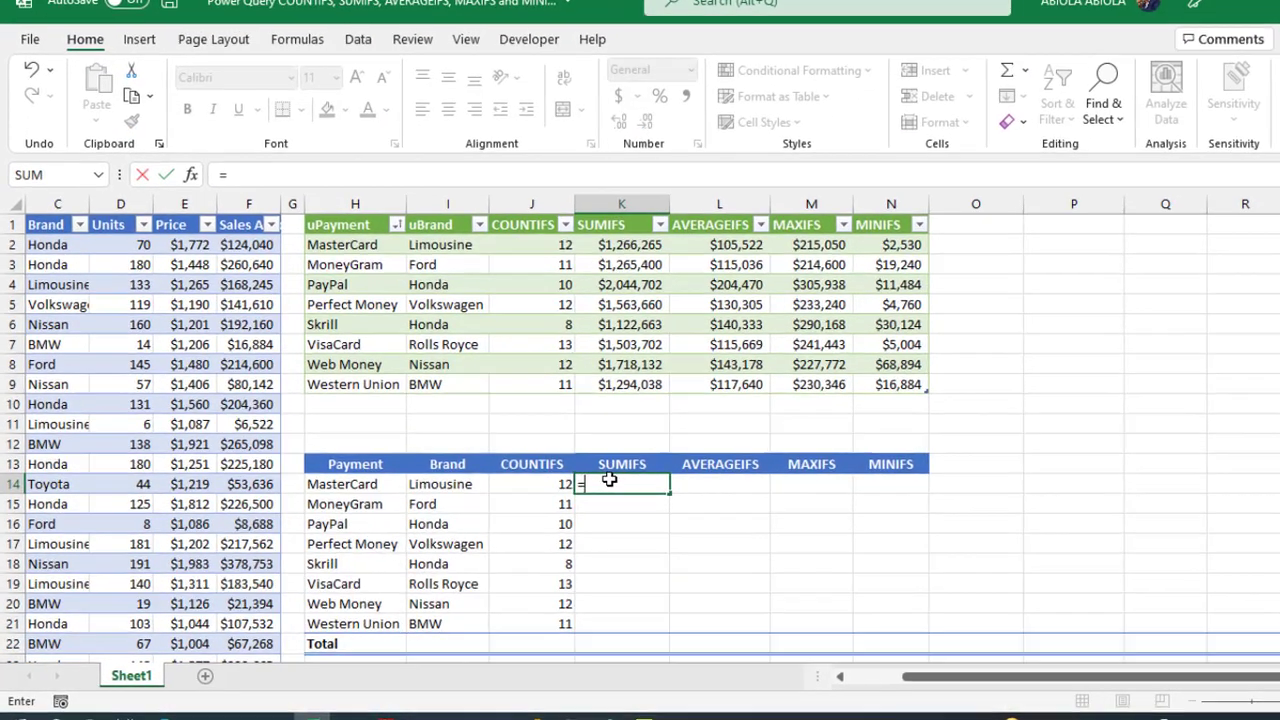
pyautogui.write('=SUMIF')
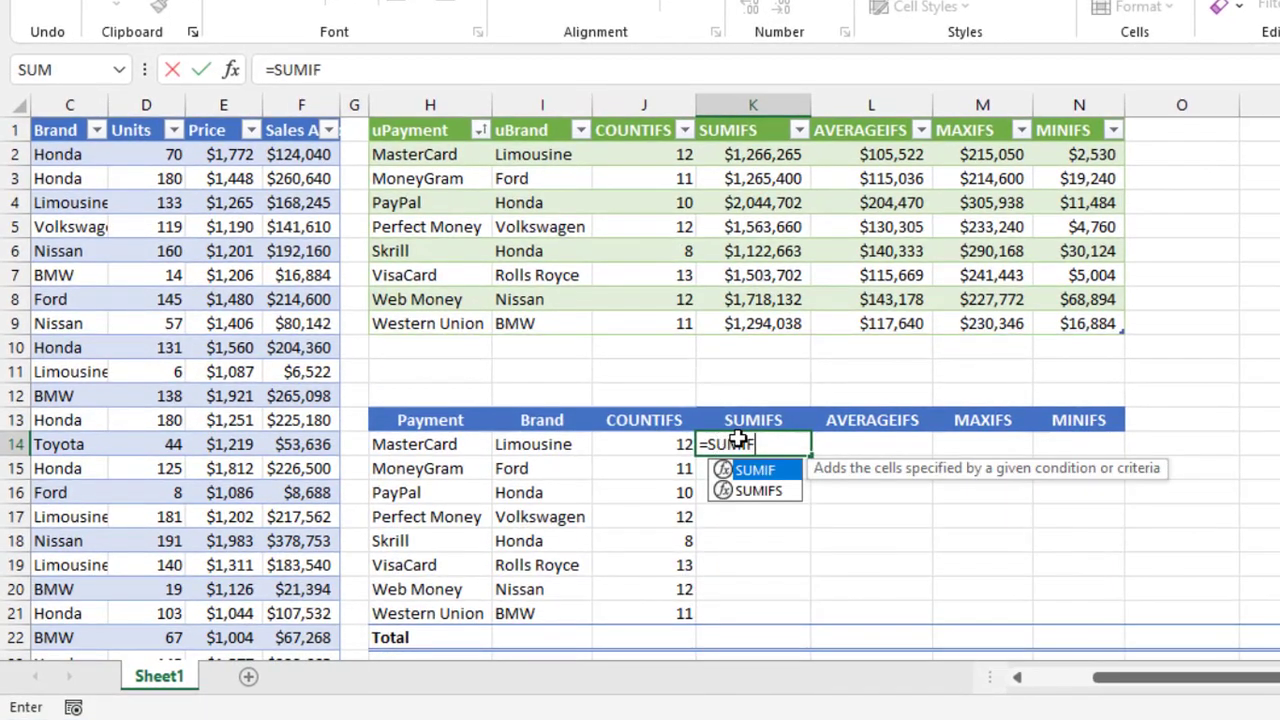
pyautogui.write('S(')
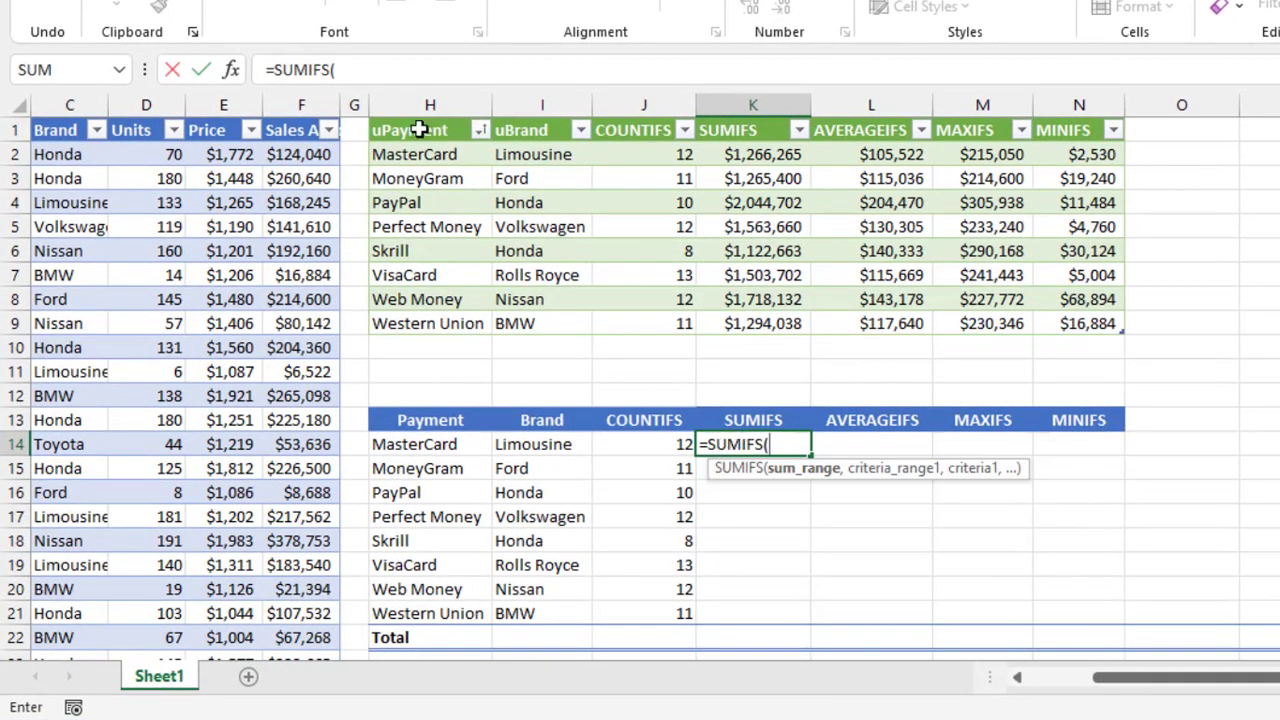
pyautogui.moveTo(1122, 690); pyautogui.dragTo(1105, 688)
pyautogui.click(469, 117)
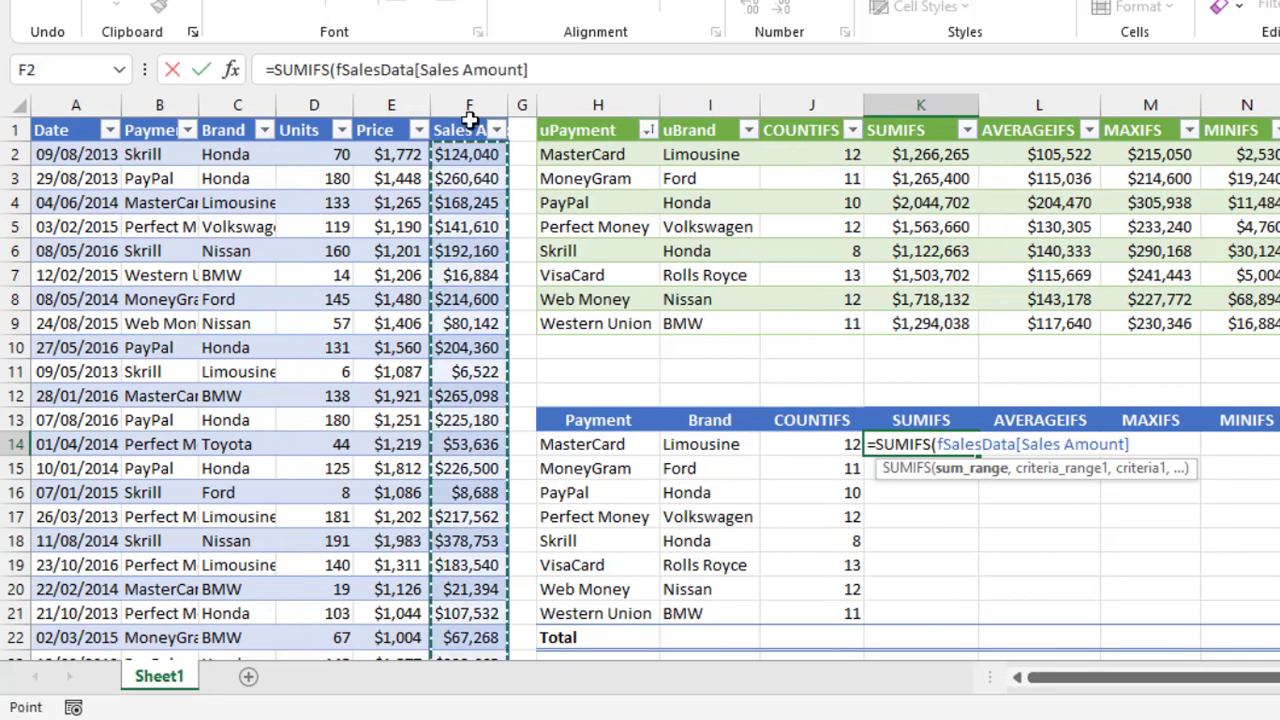
pyautogui.write(',')
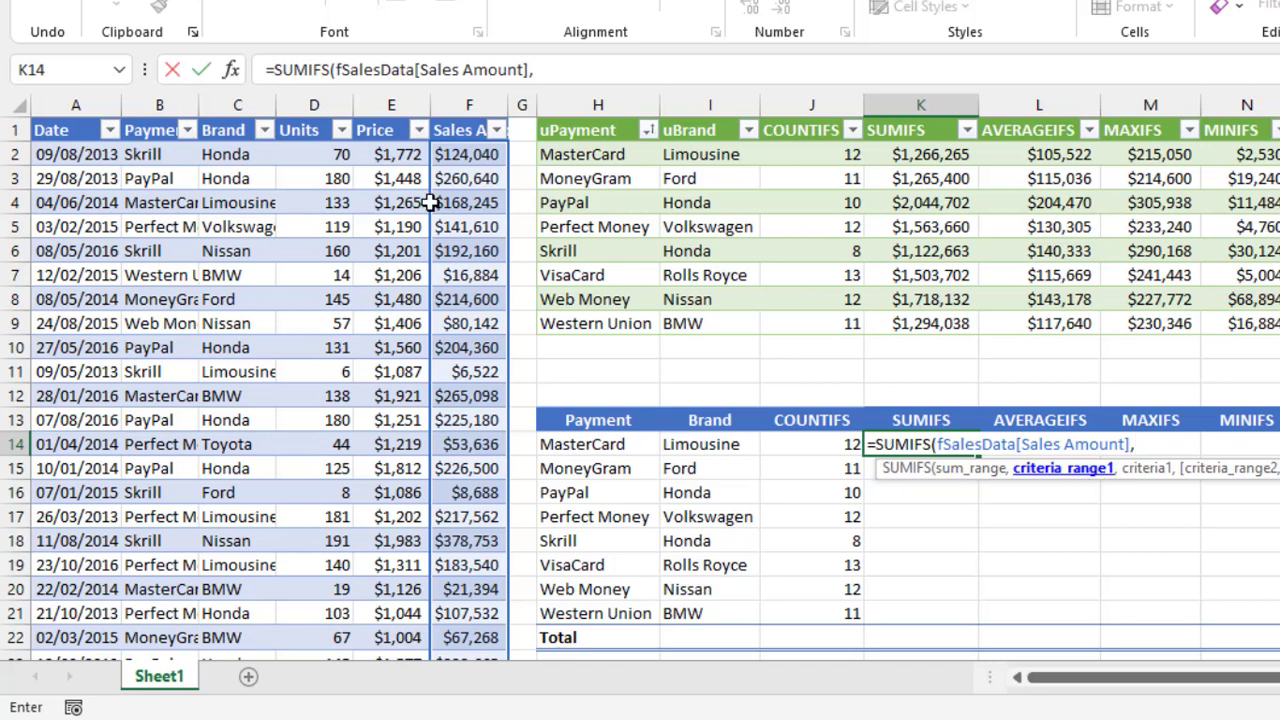
# - Complete the K14 SUMIFS formula with criteria pairs fSalesData[Payment], H14:H21 and fSalesData[Brand], I14:I21
pyautogui.click(159, 119)
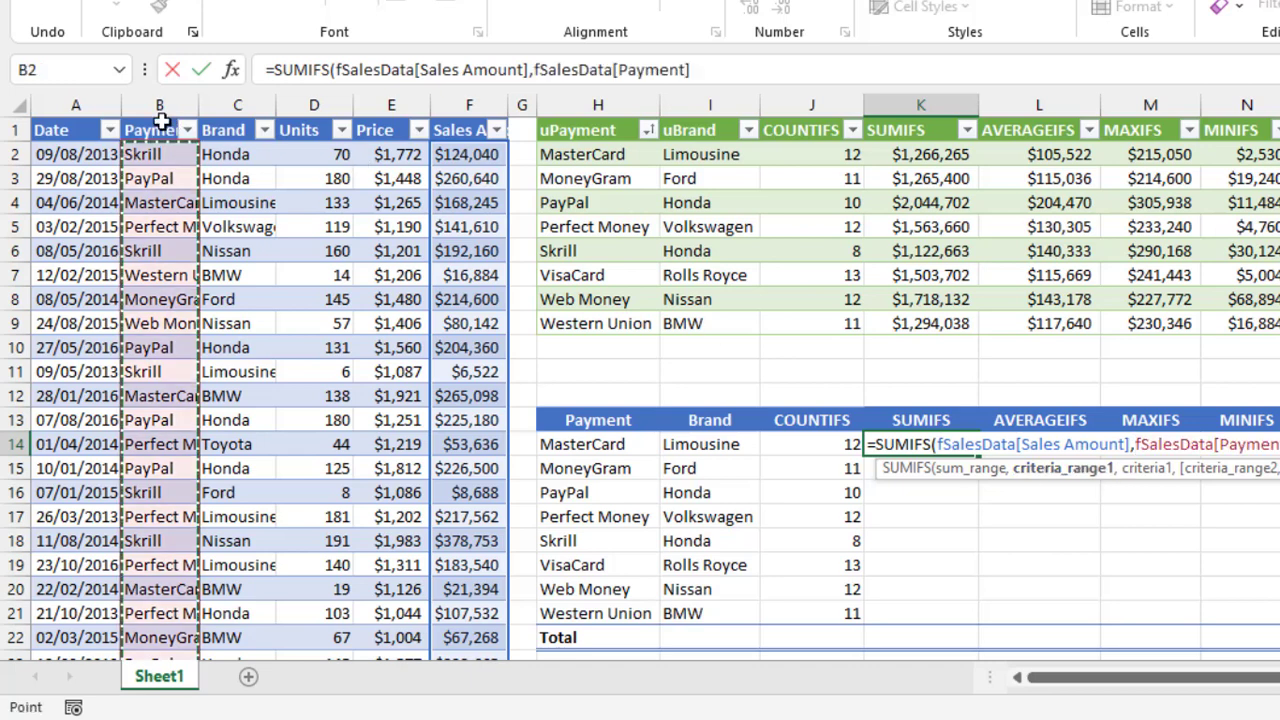
pyautogui.write(',')
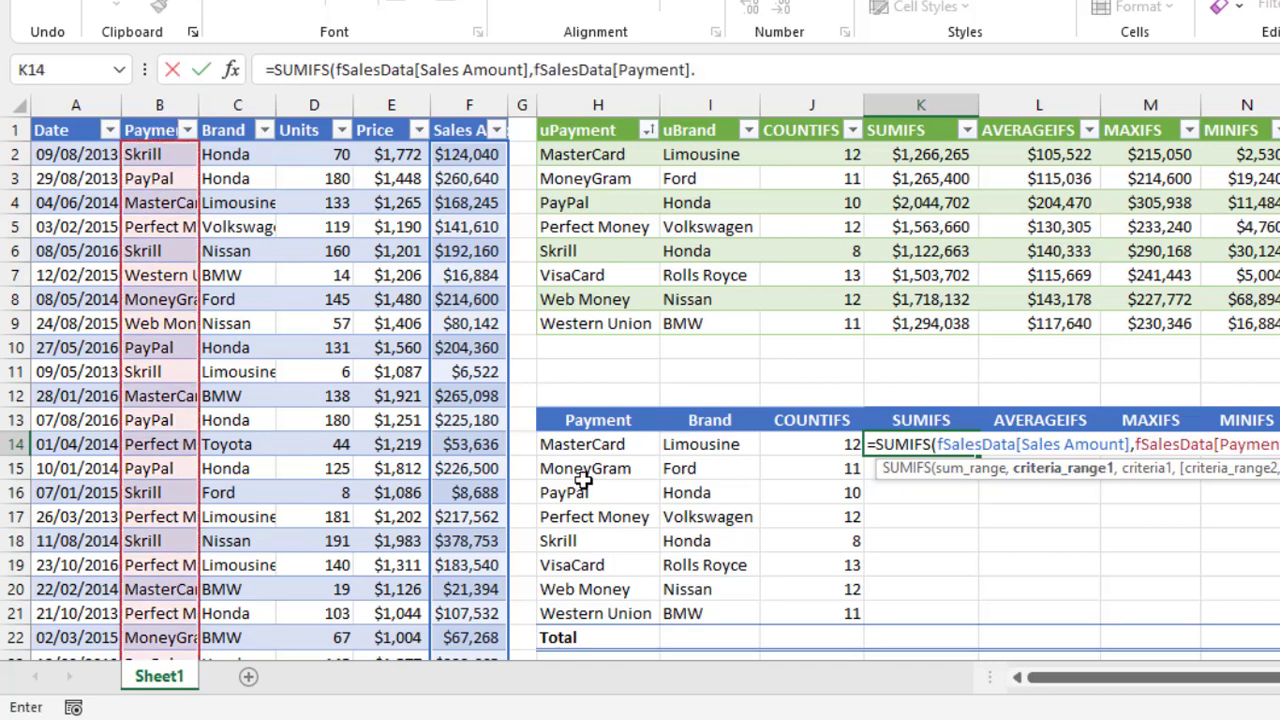
pyautogui.moveTo(563, 446); pyautogui.dragTo(590, 617)
pyautogui.write(',')
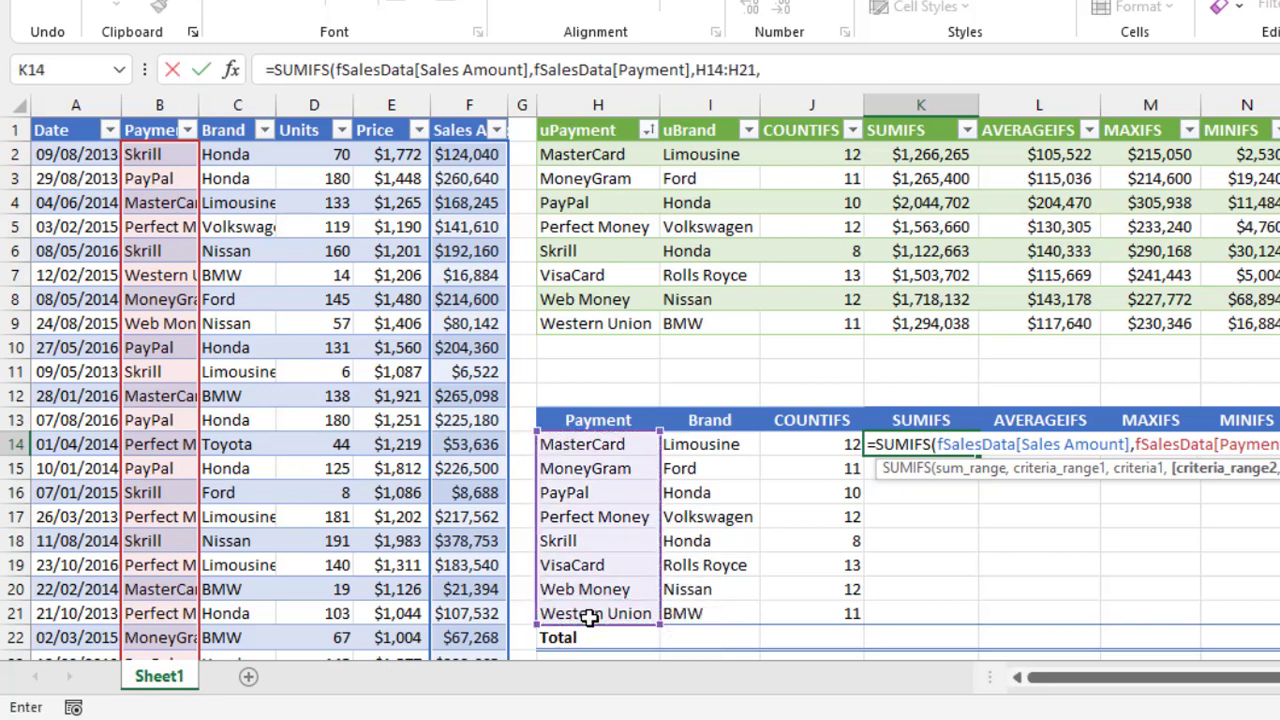
pyautogui.click(236, 108)
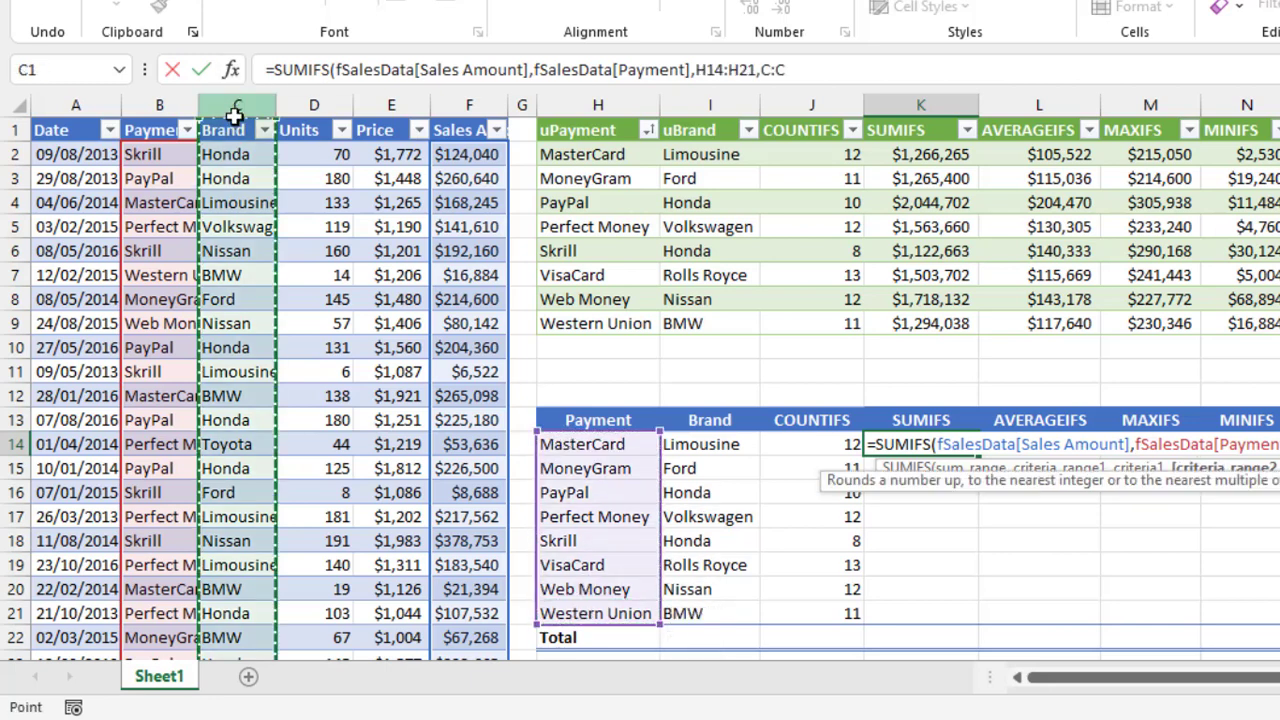
pyautogui.click(233, 117)
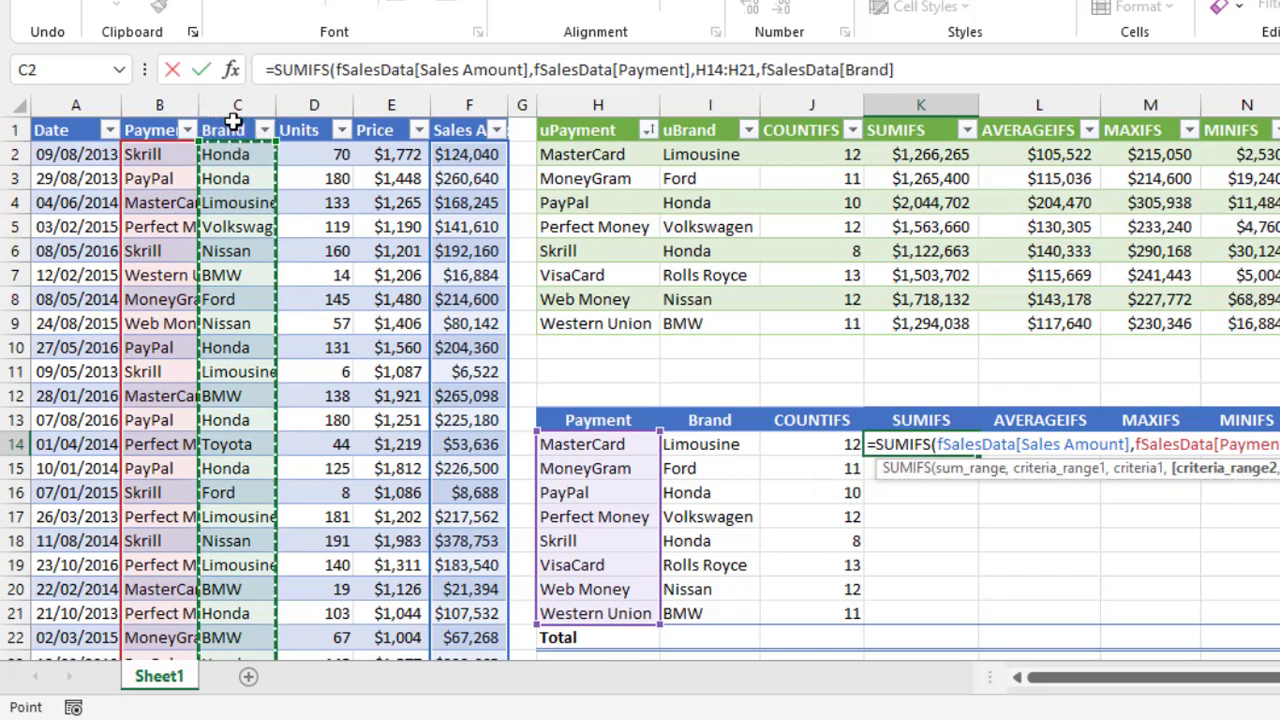
pyautogui.write(',')
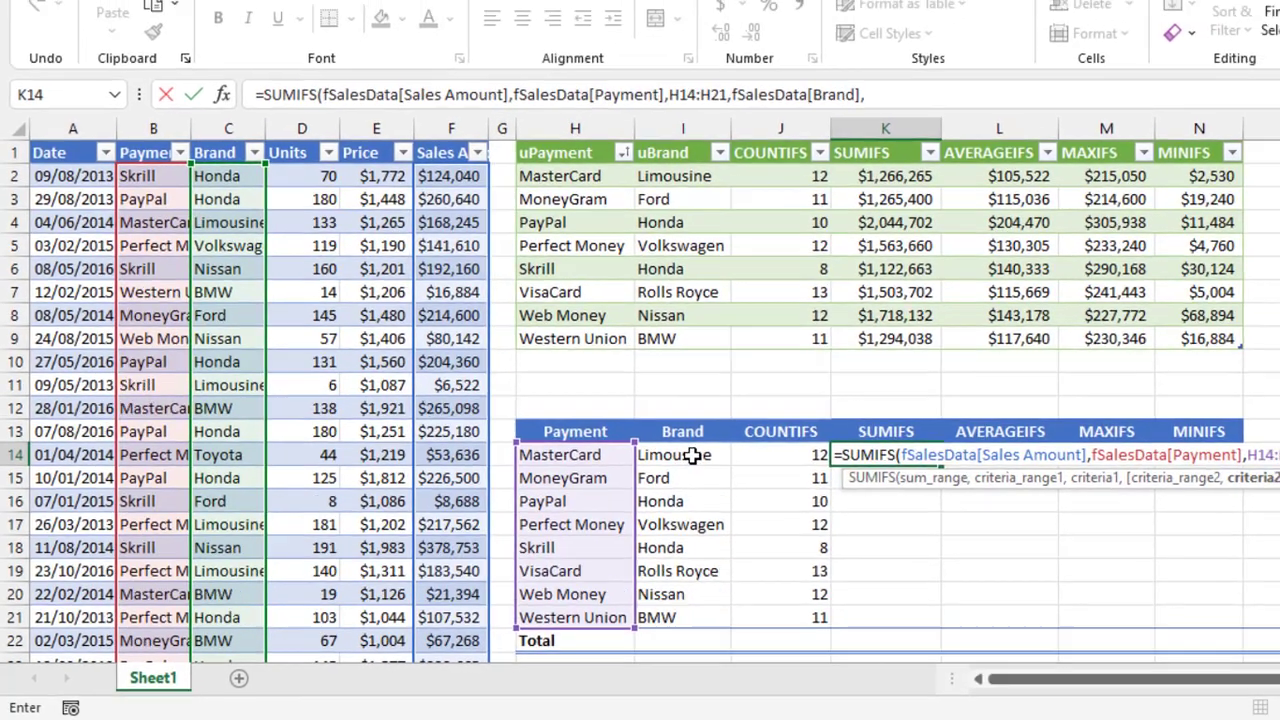
pyautogui.moveTo(715, 446); pyautogui.dragTo(706, 598)
pyautogui.moveTo(567, 628); pyautogui.dragTo(568, 628)
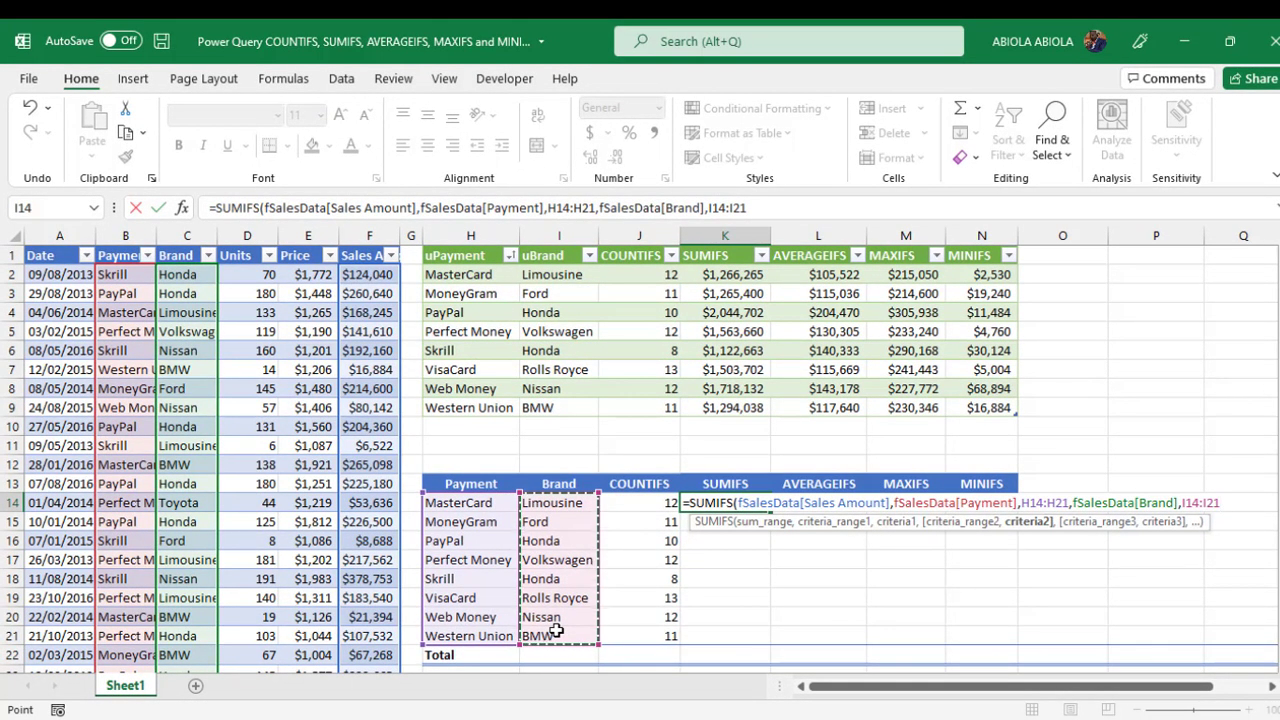
pyautogui.write(')')
pyautogui.hotkey('ctrl', 'Return')
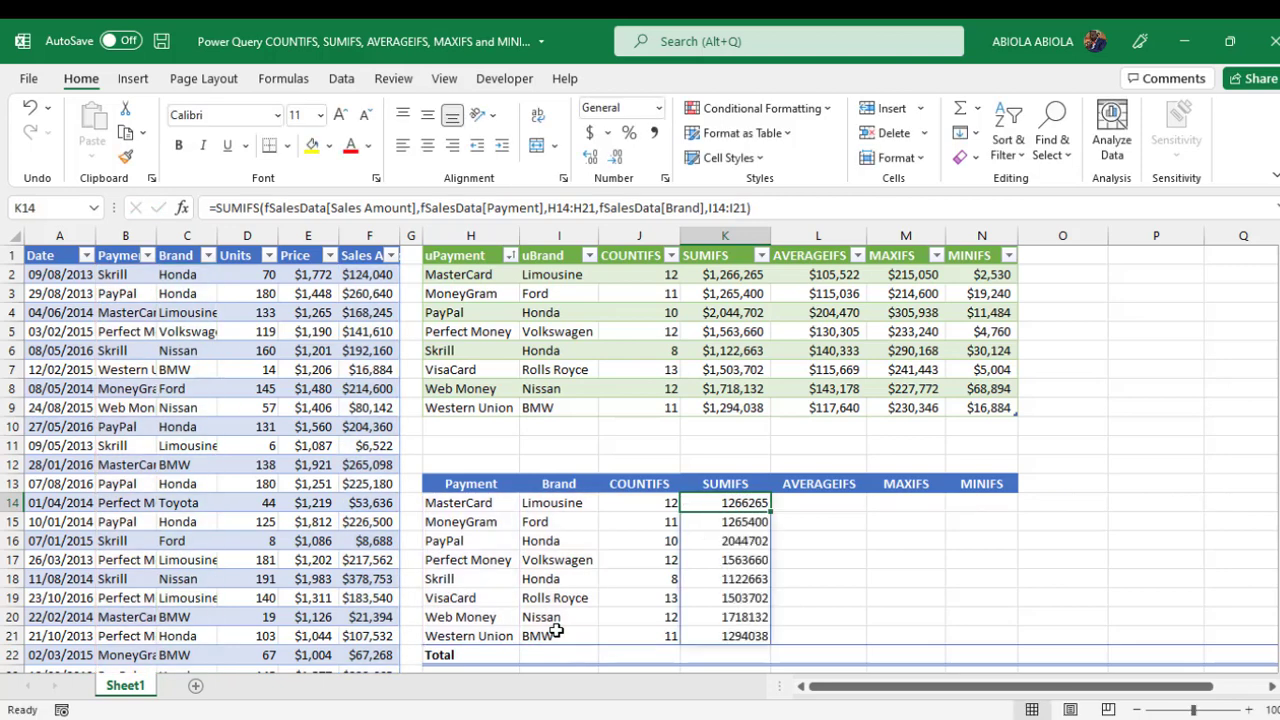
# - Copy the SUMIFS formula text from K14 into L14 and change its function to AVERAGEIFS
pyautogui.click(818, 210)
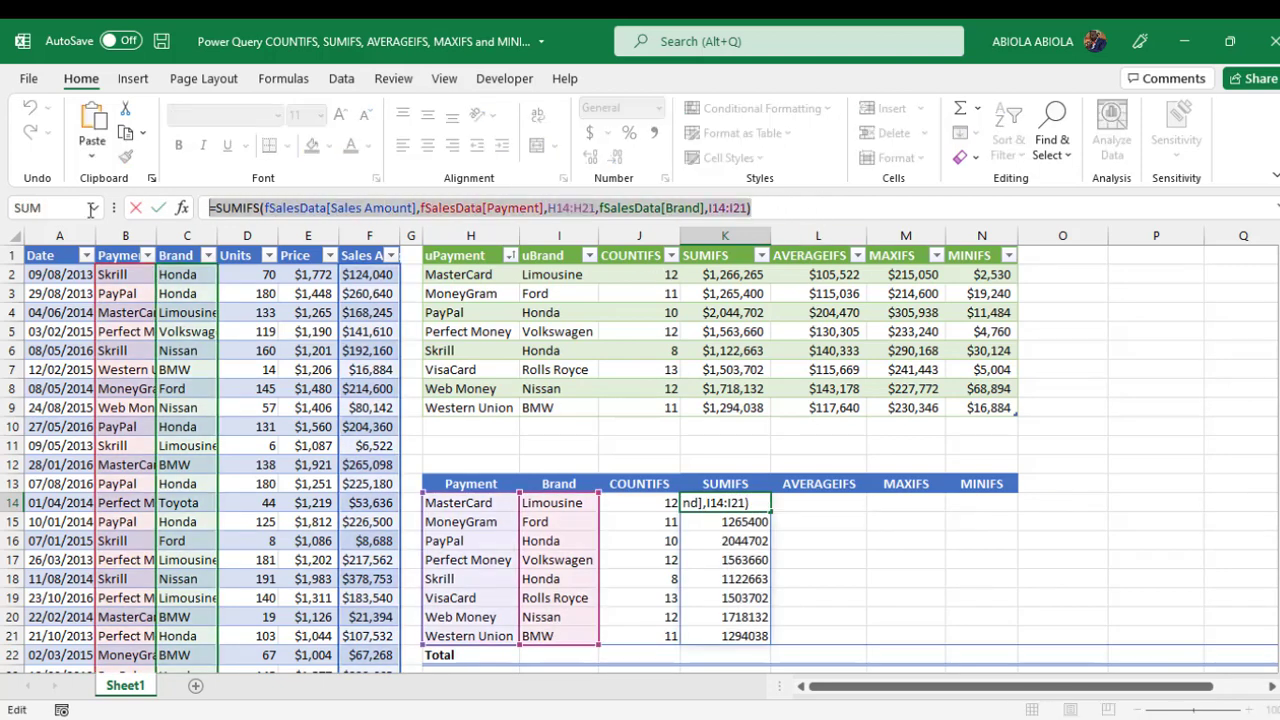
pyautogui.press('Tab')
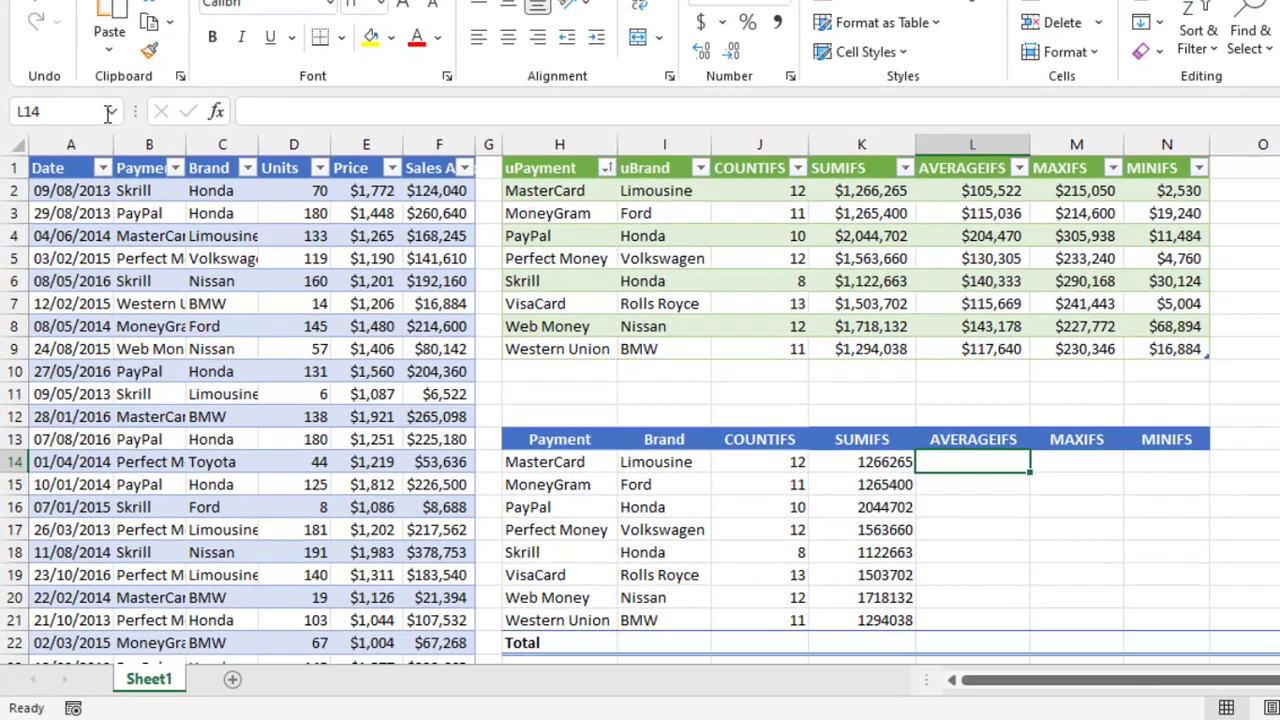
pyautogui.hotkey('ctrl', 'v')
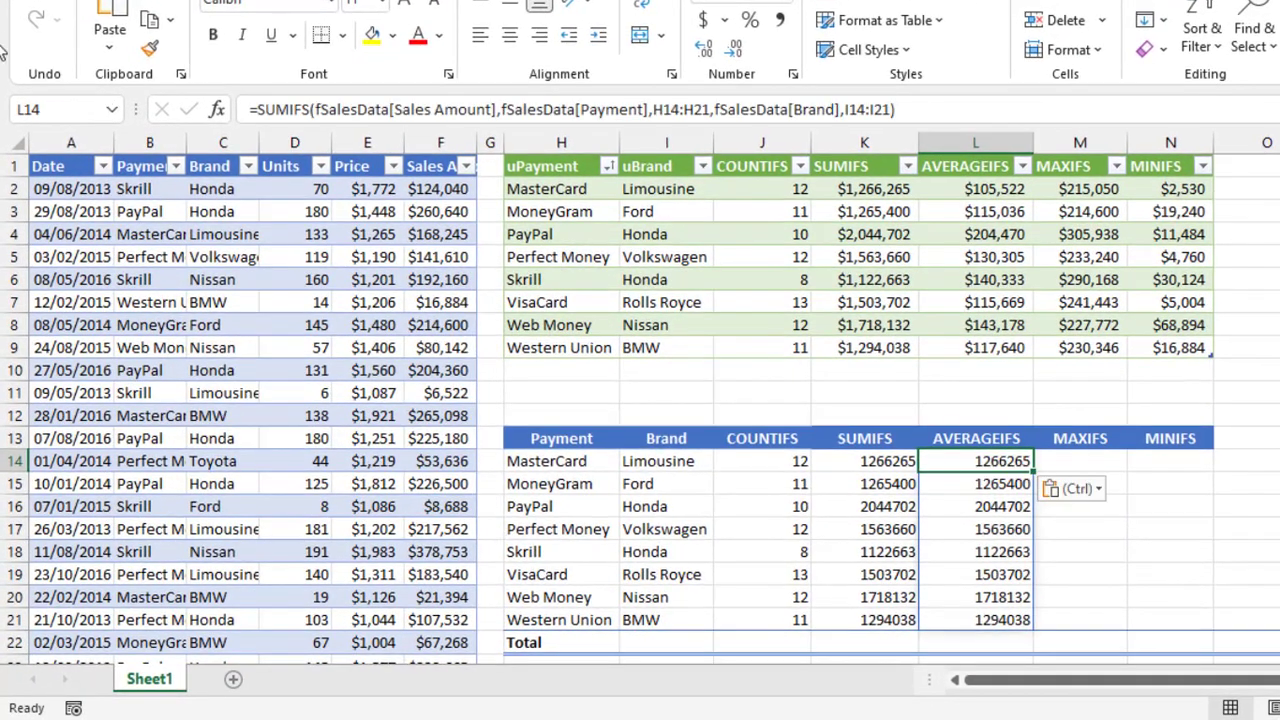
pyautogui.moveTo(310, 112); pyautogui.dragTo(43, 86)
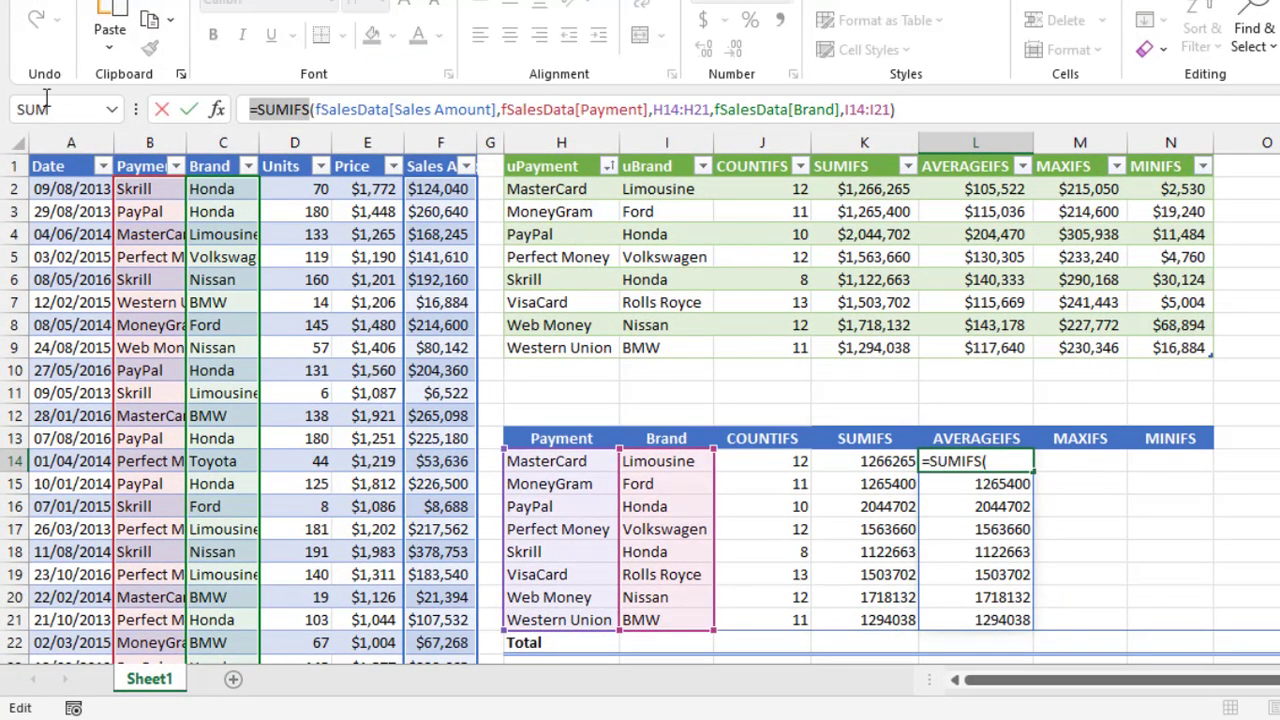
pyautogui.write('=AVERAG')
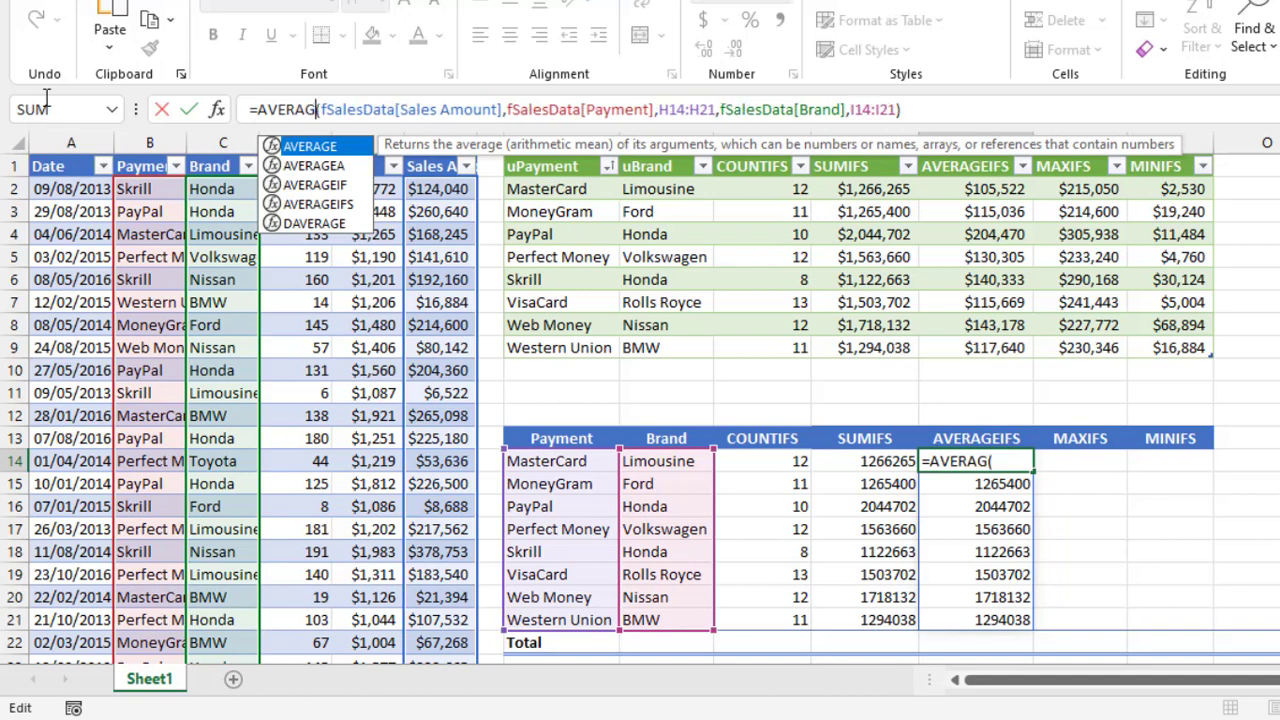
pyautogui.press('Down')
pyautogui.press('Down')
pyautogui.press('Down')
pyautogui.press('Tab')
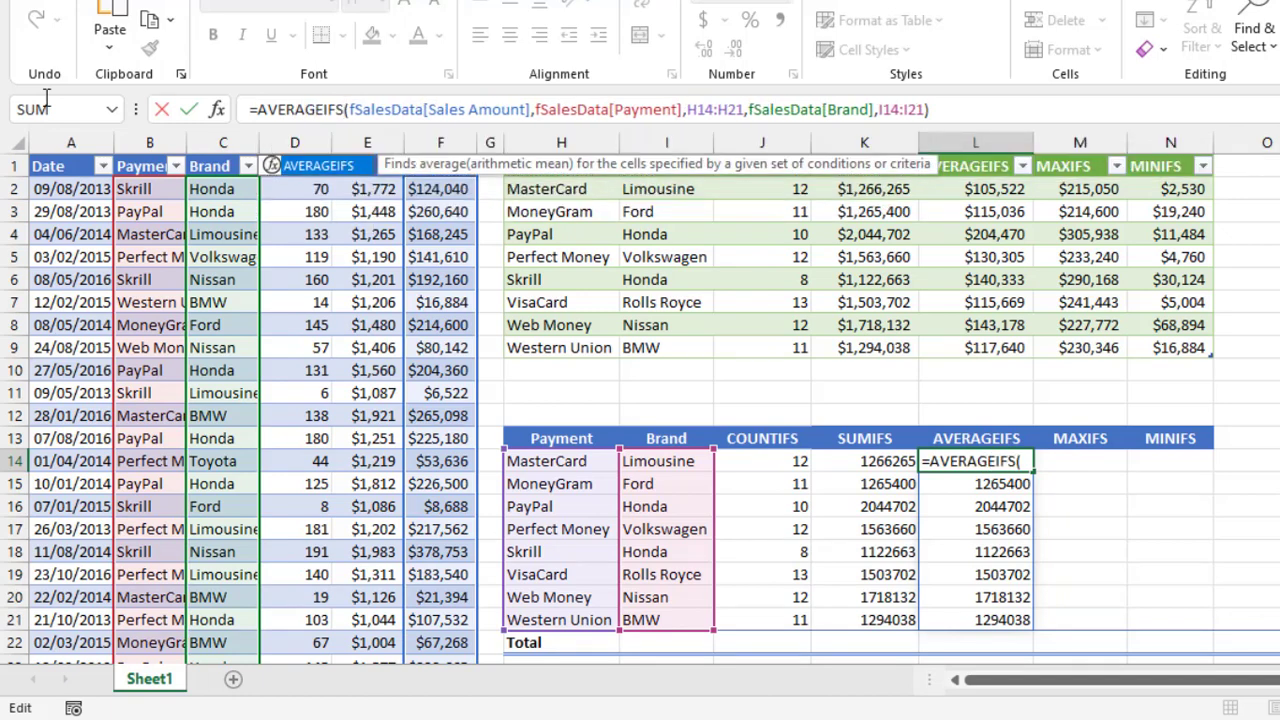
pyautogui.hotkey('ctrl', 'Return')
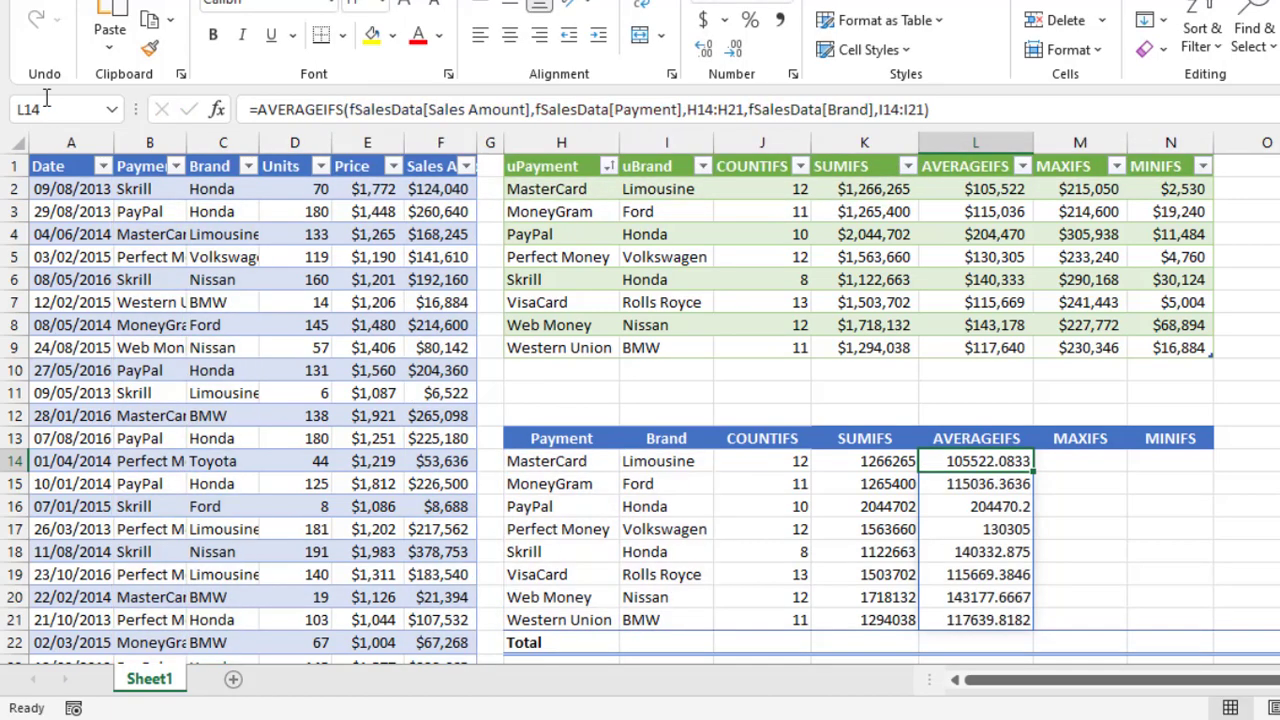
# - Paste the copied SUMIFS formula into M14 and change its function to MAXIFS
pyautogui.click(1068, 463)
pyautogui.hotkey('ctrl', 'v')
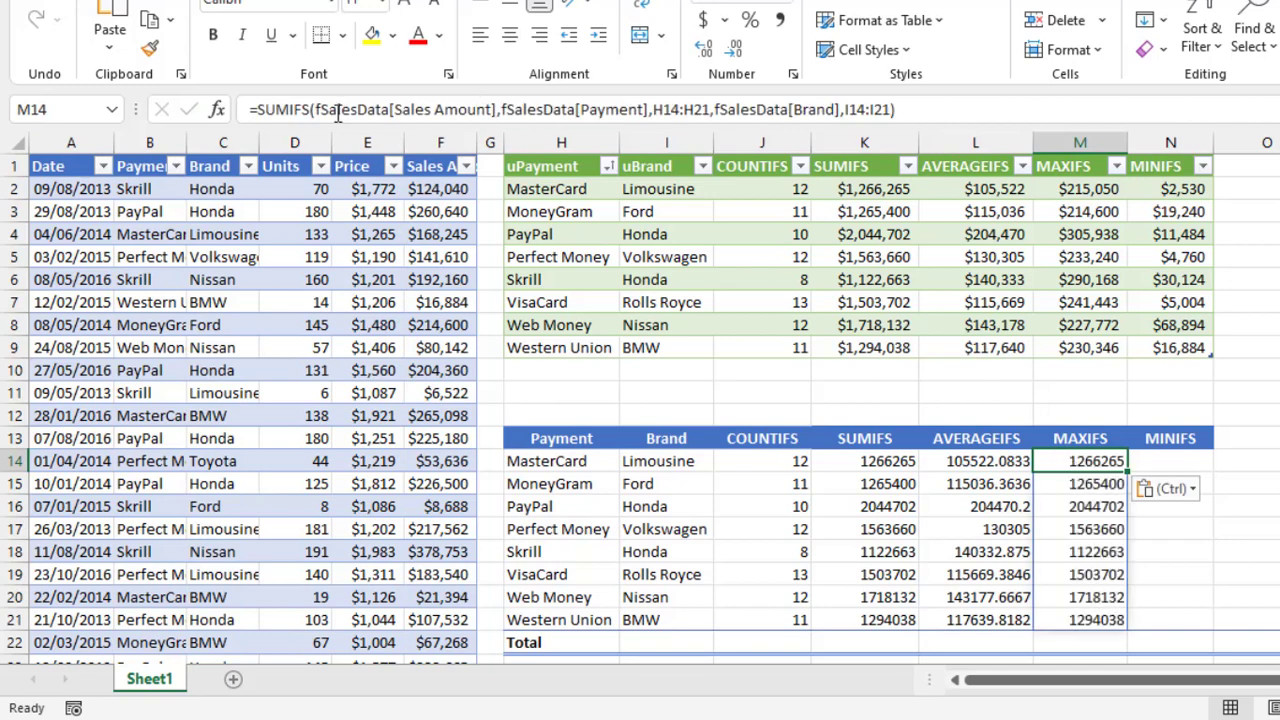
pyautogui.click(338, 113)
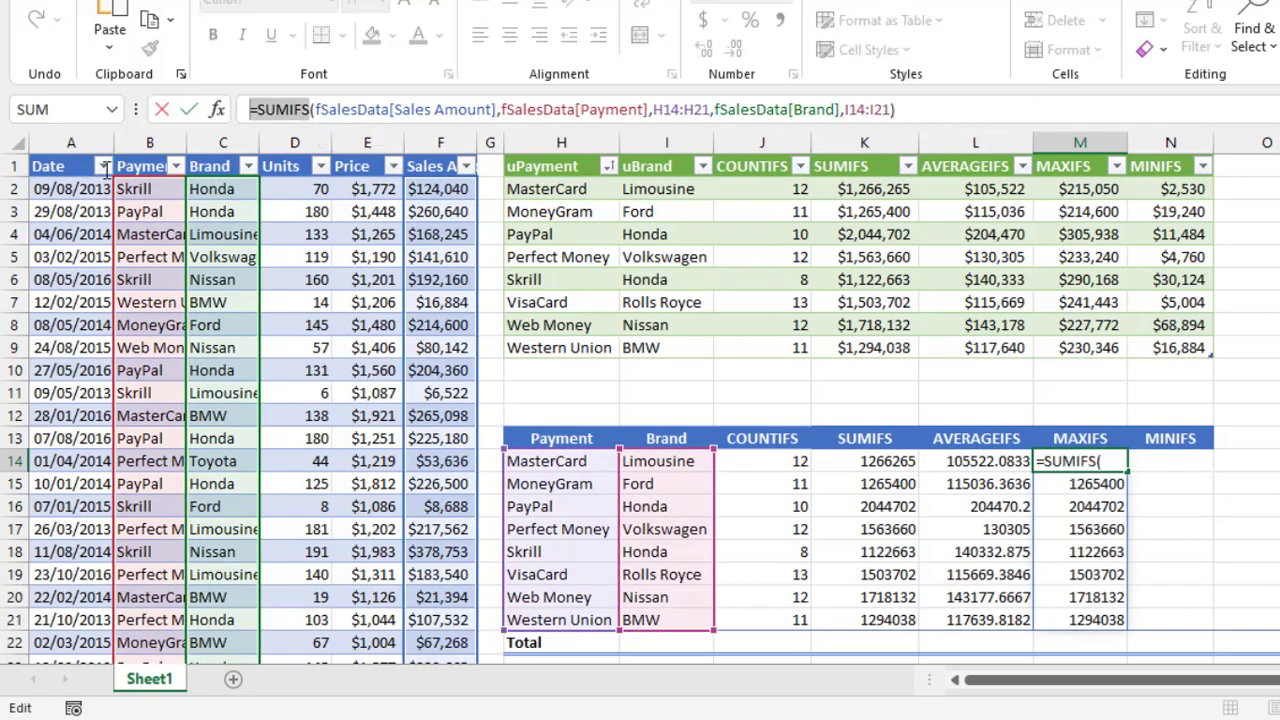
pyautogui.press('BackSpace')
pyautogui.write('MAXIFS')
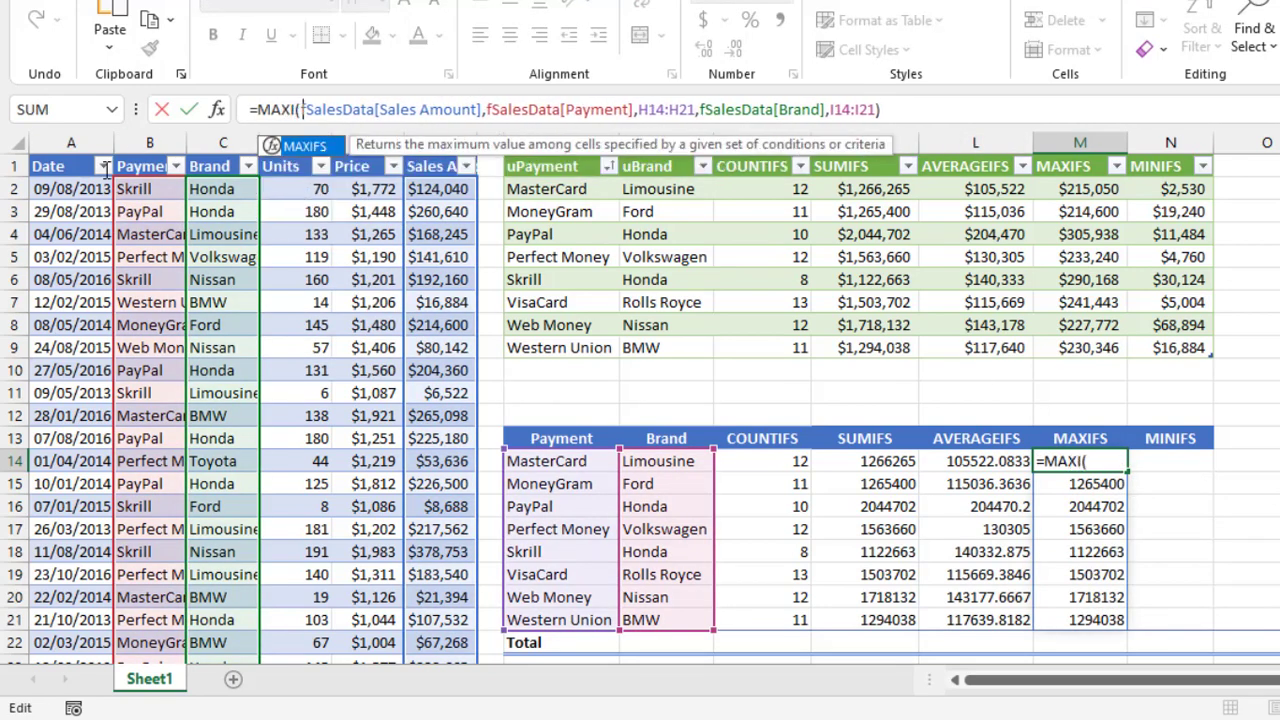
pyautogui.hotkey('ctrl', 'Return')
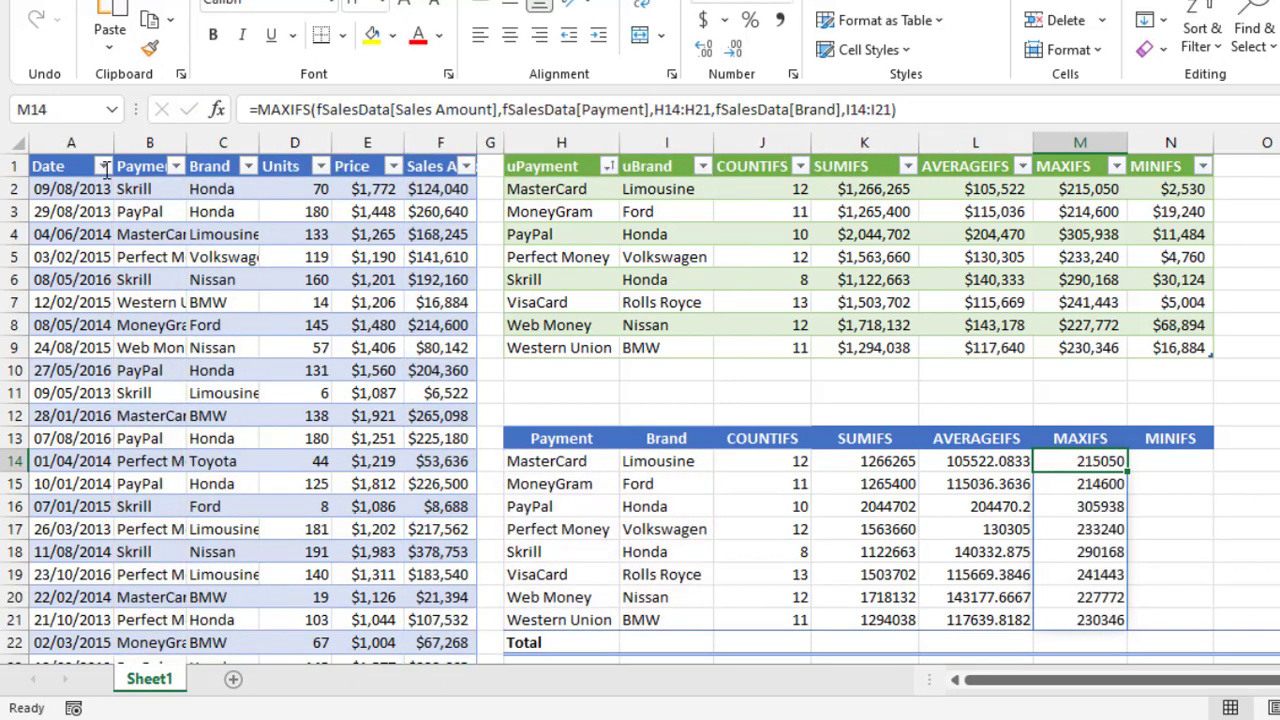
# - Paste the copied SUMIFS formula into N14 and change its function to MINIFS
pyautogui.click(1187, 462)
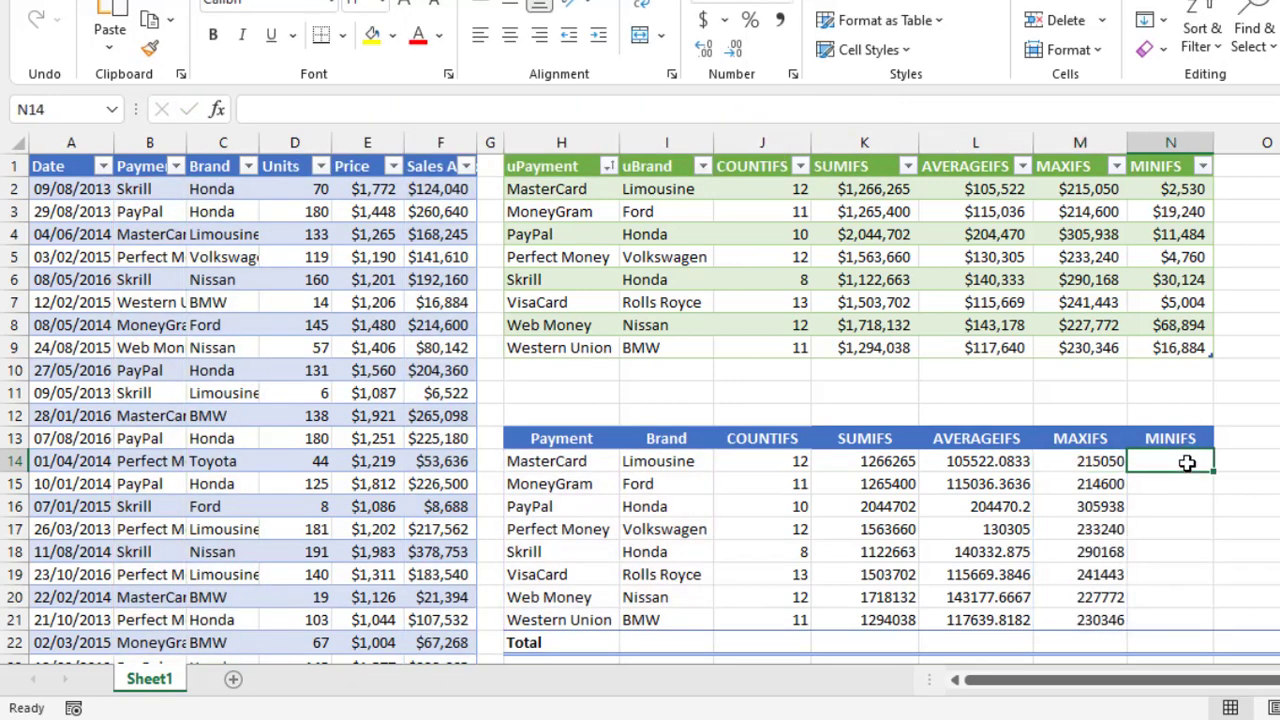
pyautogui.hotkey('ctrl', 'v')
pyautogui.click(310, 108)
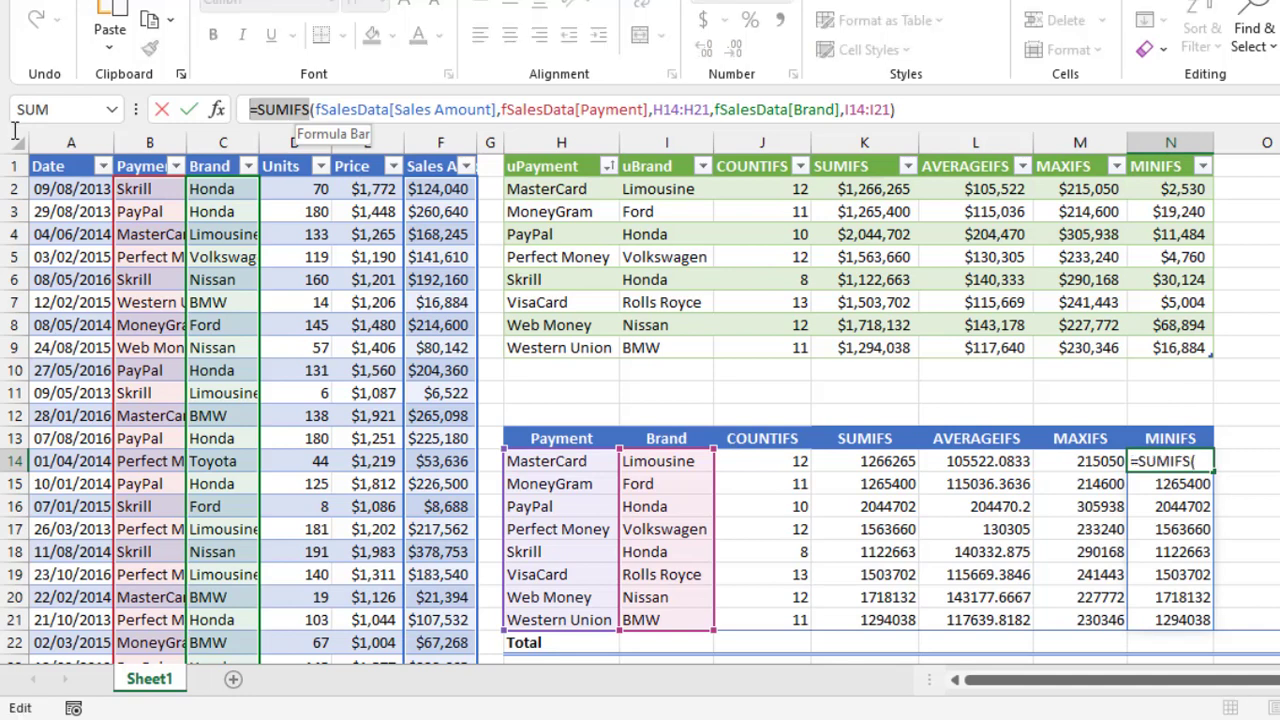
pyautogui.write('M')
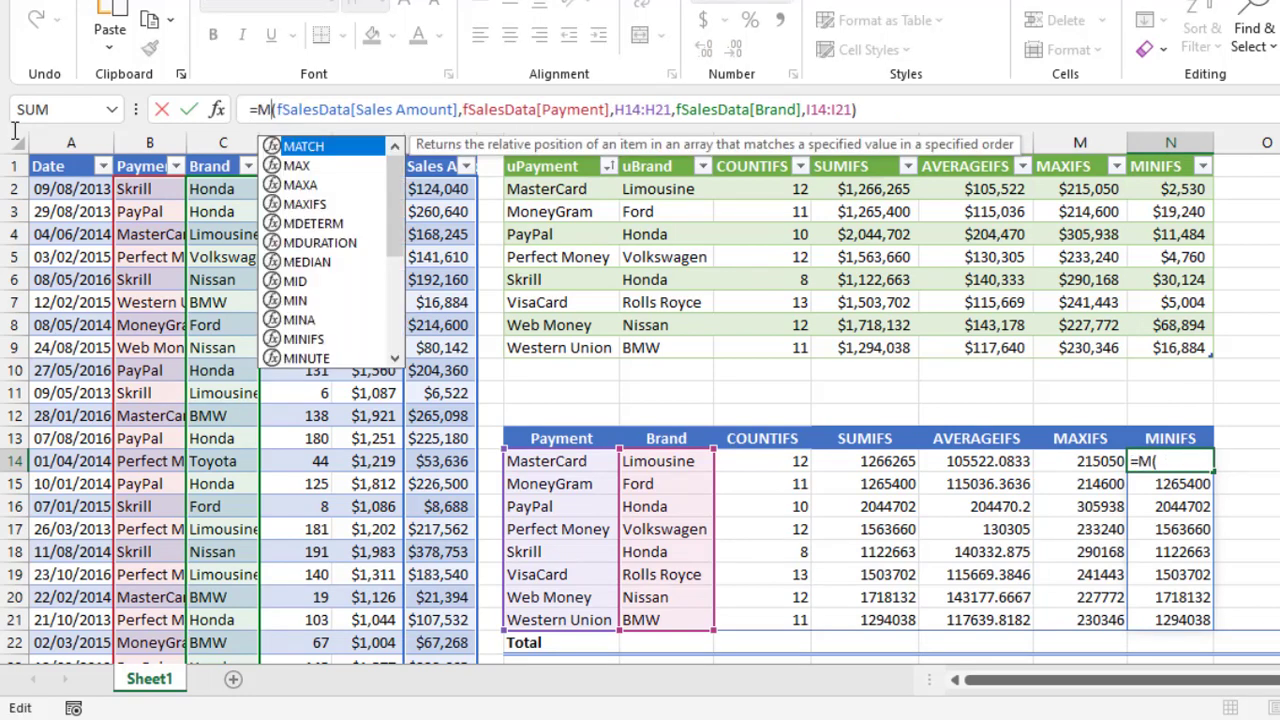
pyautogui.write('IBNIF')
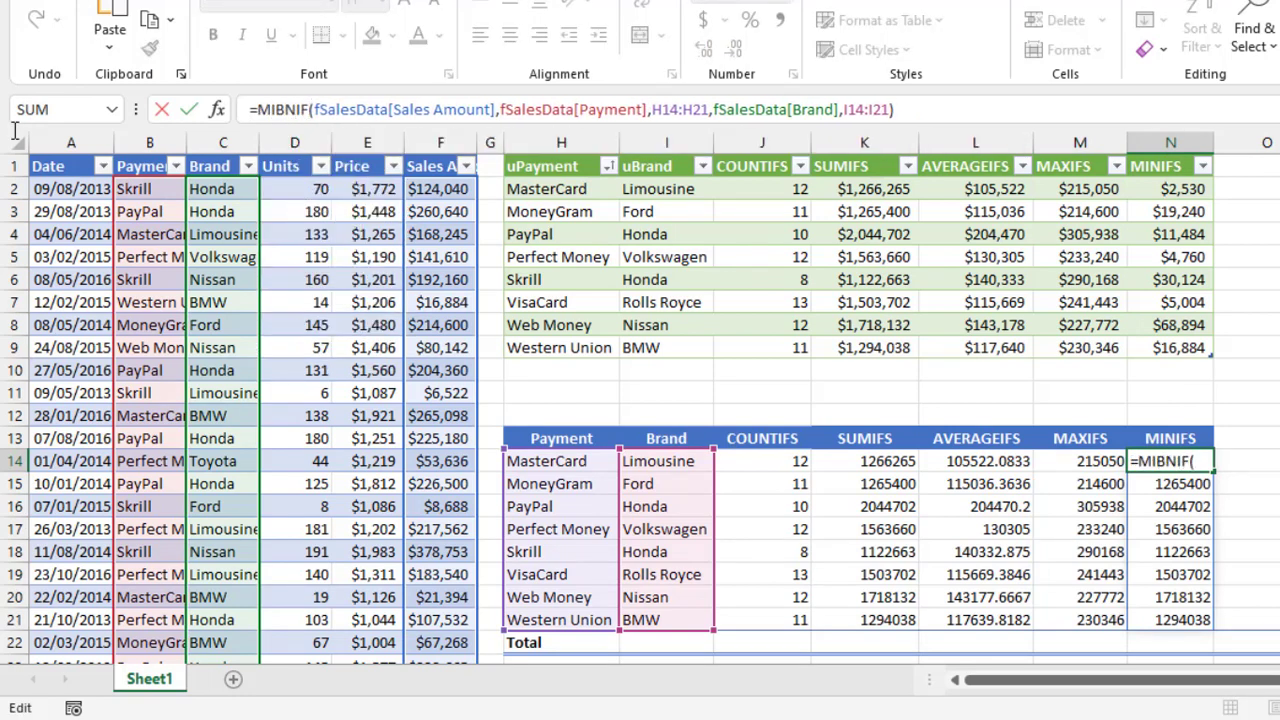
pyautogui.press('BackSpace')
pyautogui.press('BackSpace')
pyautogui.press('BackSpace')
pyautogui.press('BackSpace')
pyautogui.write('NIFS')
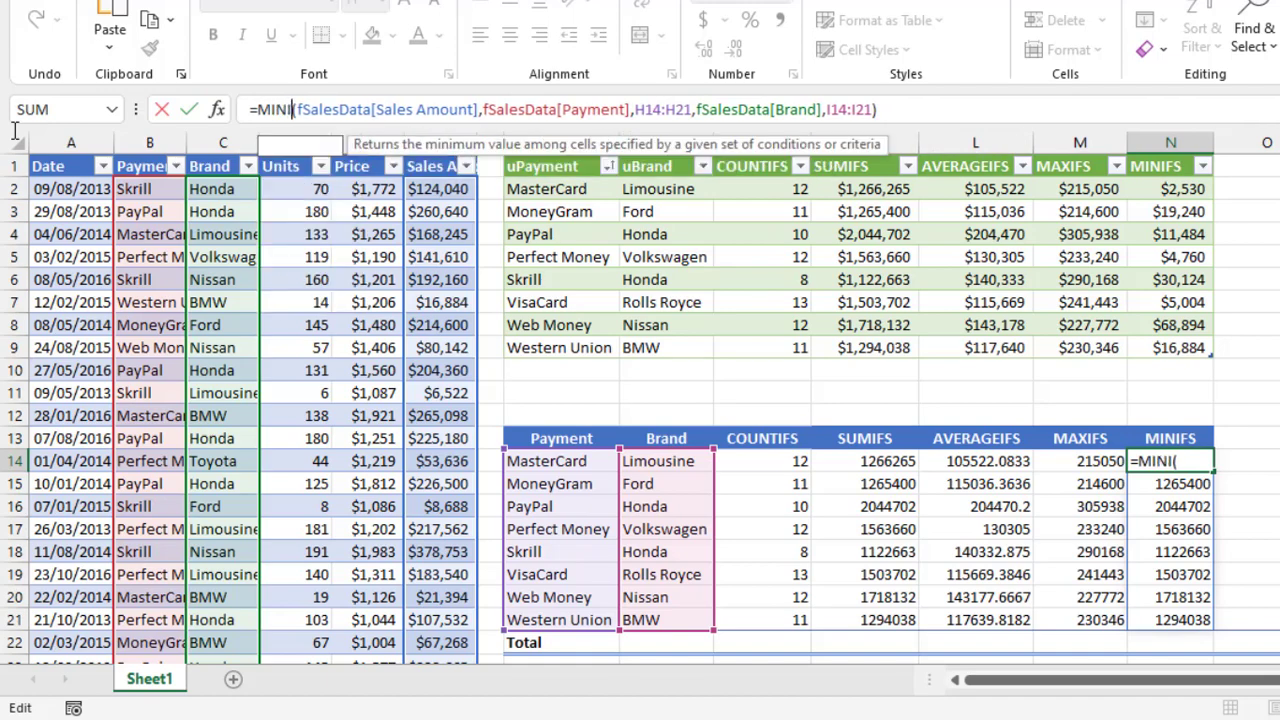
pyautogui.press('Return')
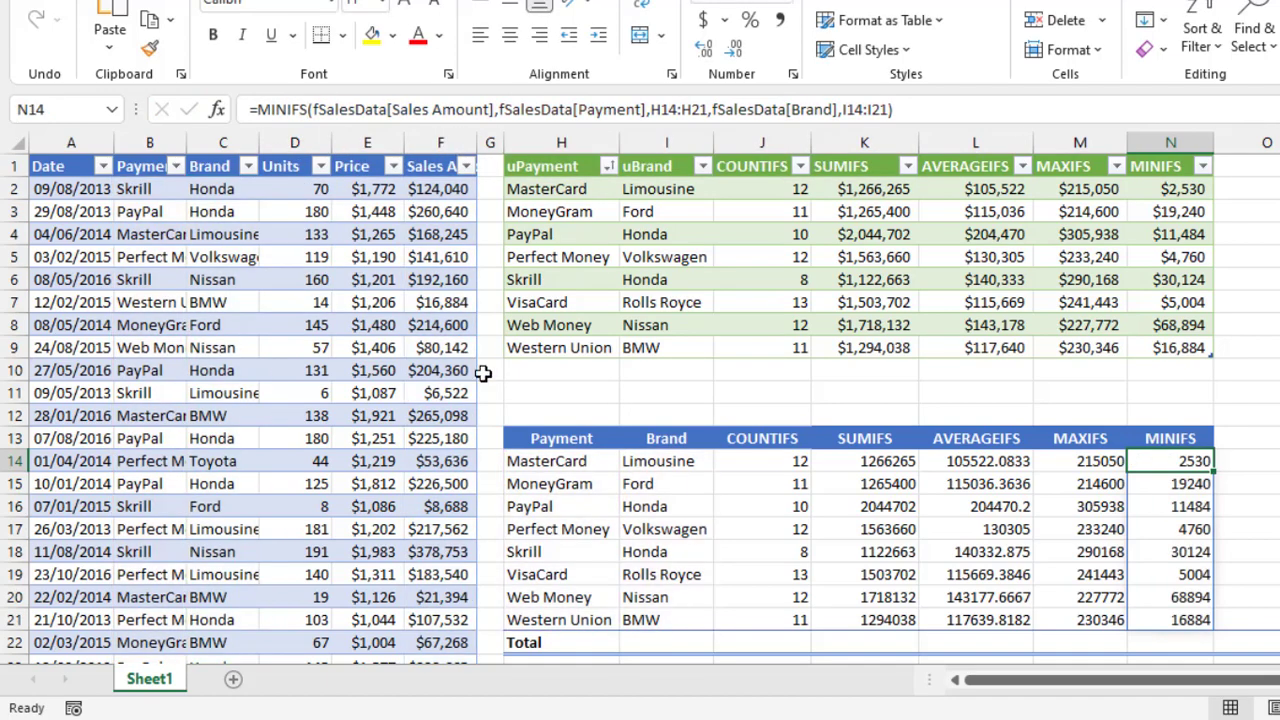
# - Format K14:N21 as currency with two decimals and add column sums to the Total row in J22:N22
pyautogui.moveTo(880, 458); pyautogui.dragTo(1192, 621)
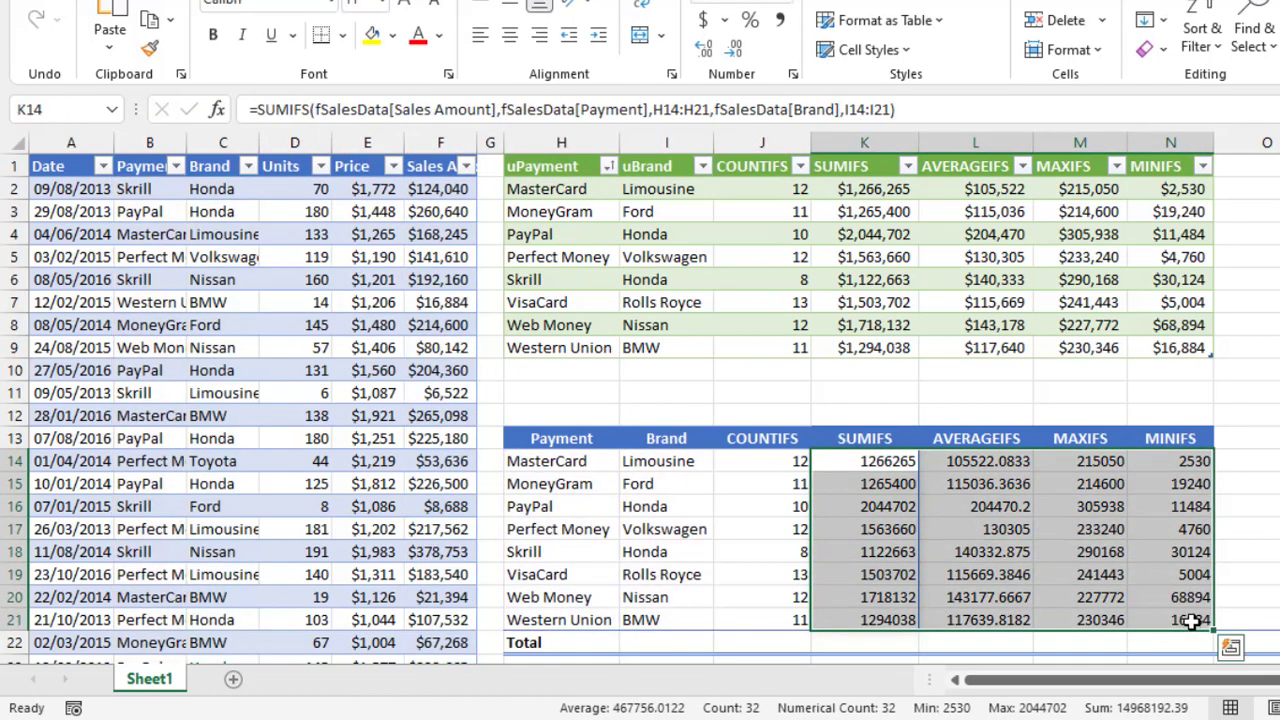
pyautogui.hotkey('ctrl', 'shift', '4')
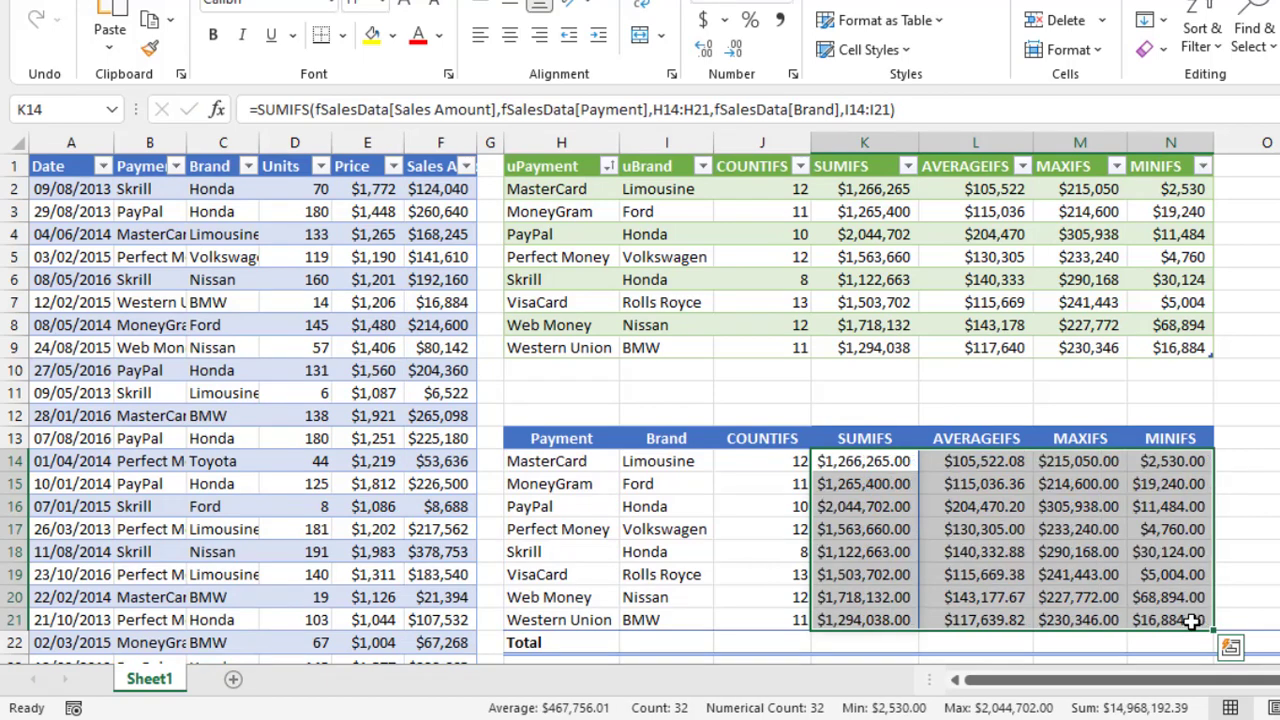
pyautogui.moveTo(790, 643); pyautogui.dragTo(1177, 644)
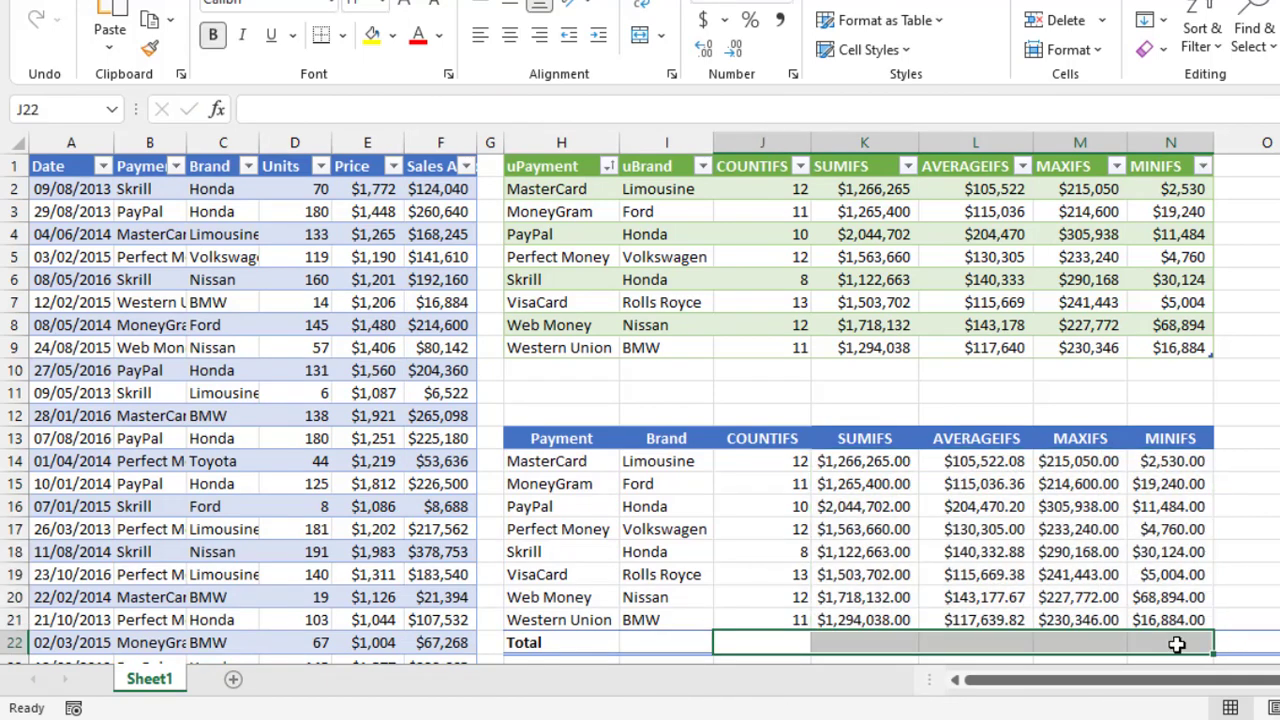
pyautogui.hotkey('alt', '=')
pyautogui.hotkey('ctrl', 'Return')
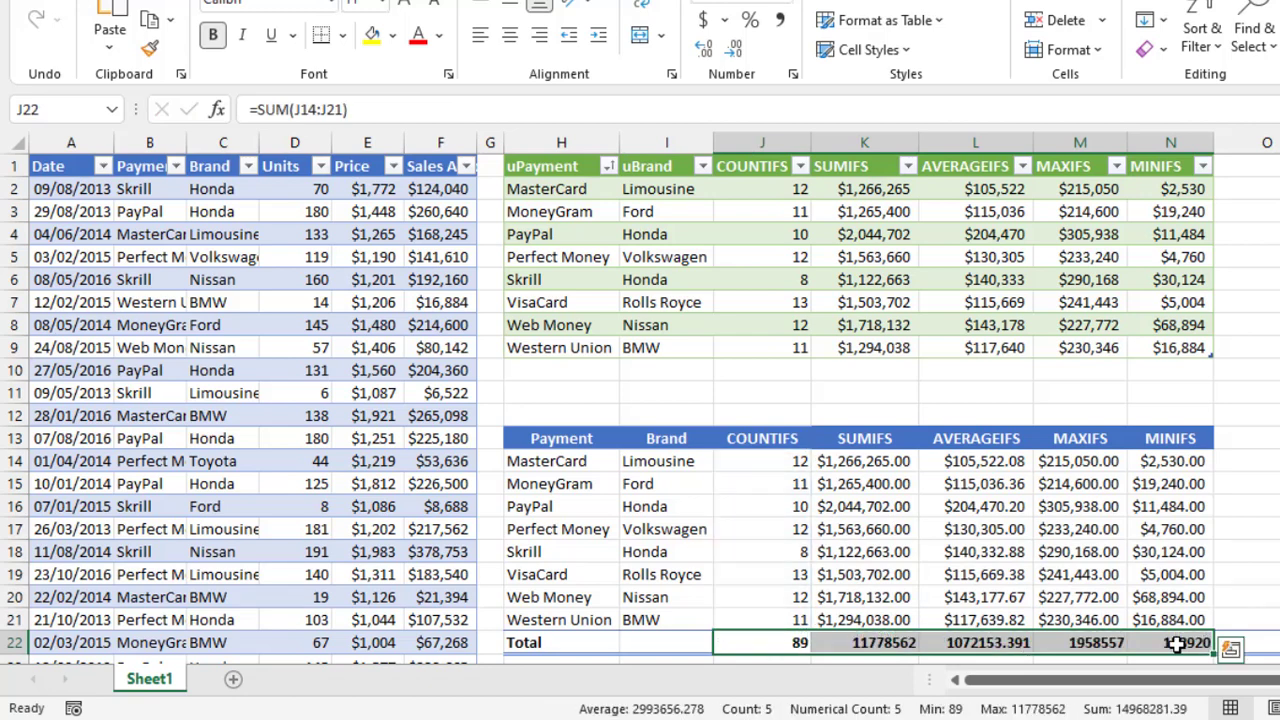
# - Add a Total row to the query result table, with the label in H10 and AutoSum subtotals in J10:N10
pyautogui.click(543, 369)
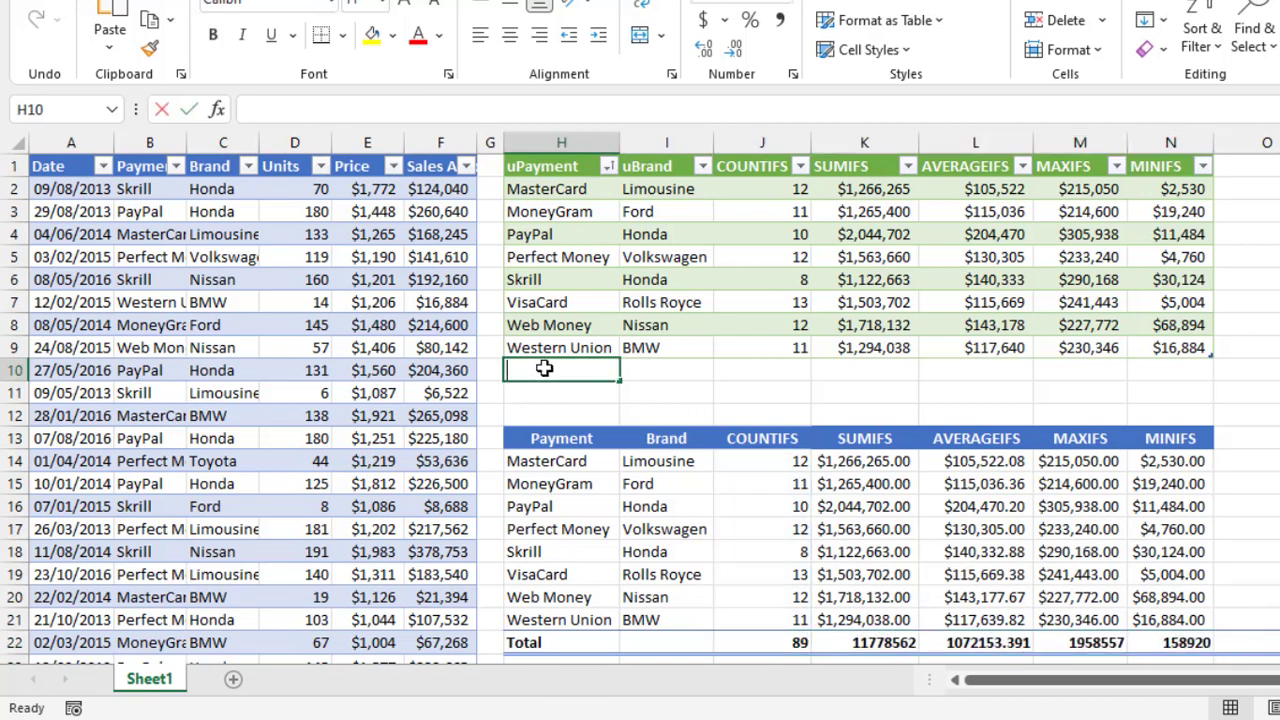
pyautogui.write('TOT')
pyautogui.press('BackSpace')
pyautogui.press('BackSpace')
pyautogui.press('BackSpace')
pyautogui.write('Total')
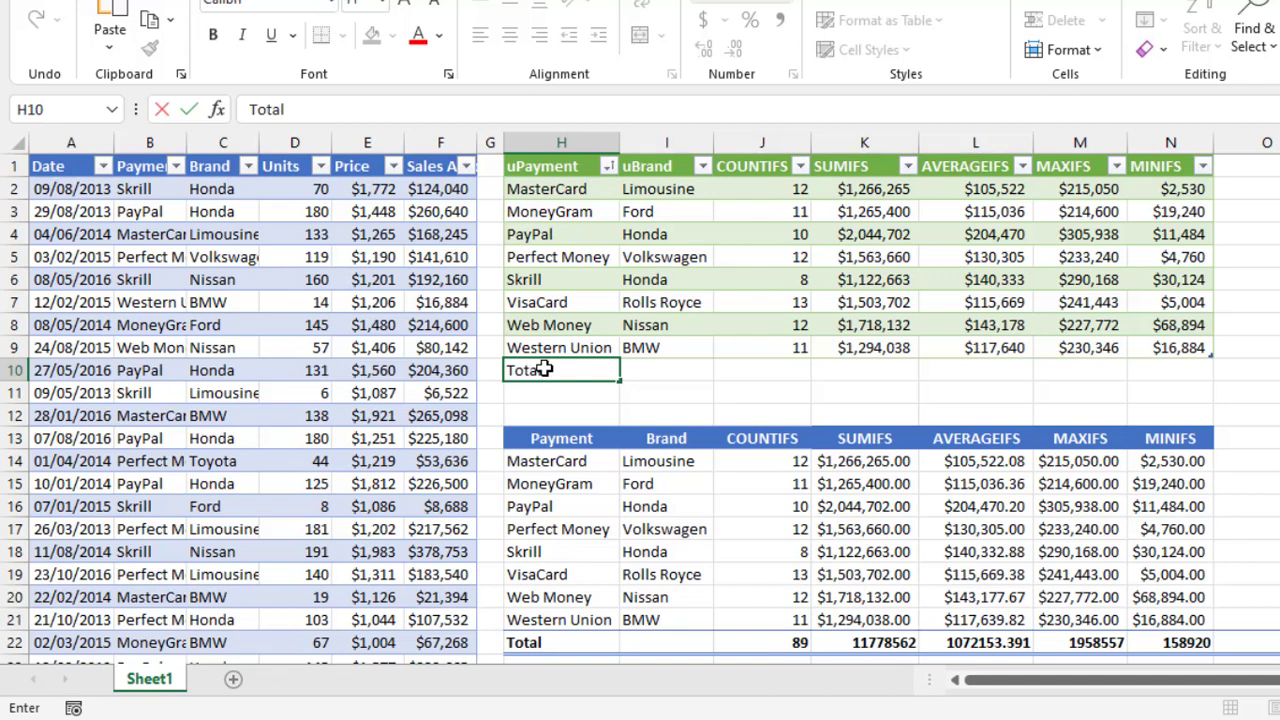
pyautogui.press('Return')
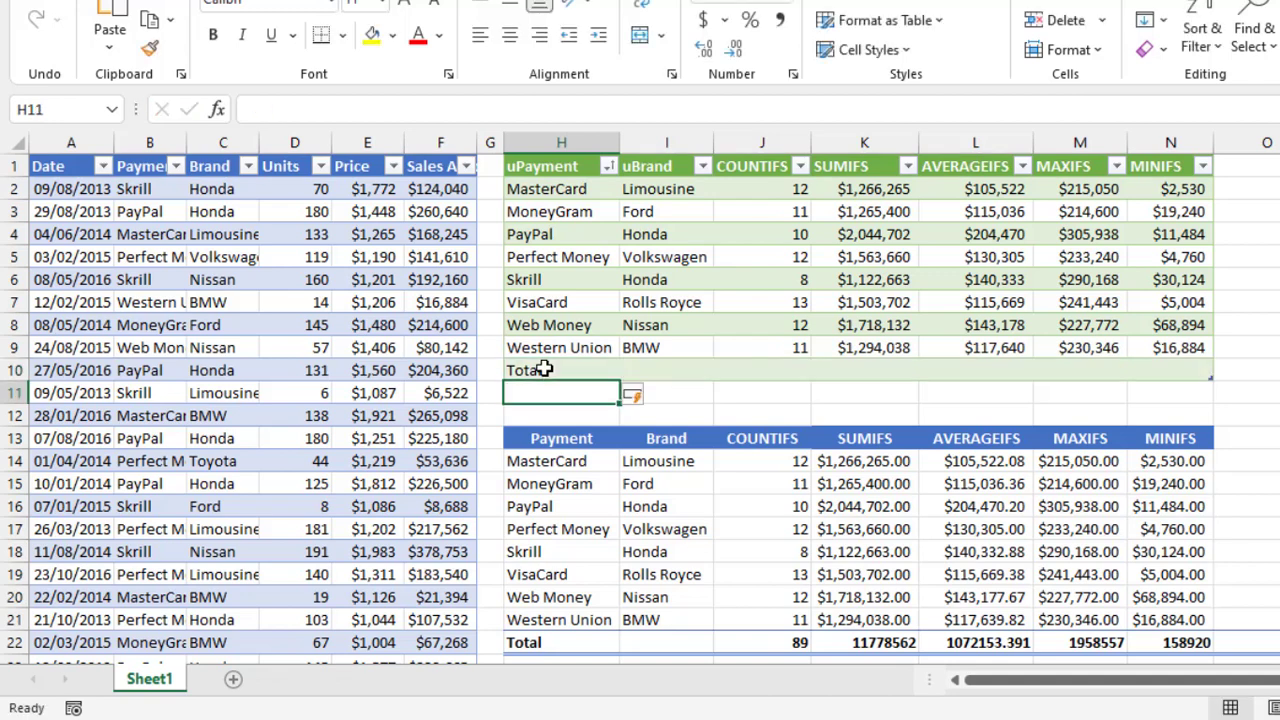
pyautogui.moveTo(666, 370); pyautogui.dragTo(1186, 369)
pyautogui.moveTo(806, 382); pyautogui.dragTo(1196, 379)
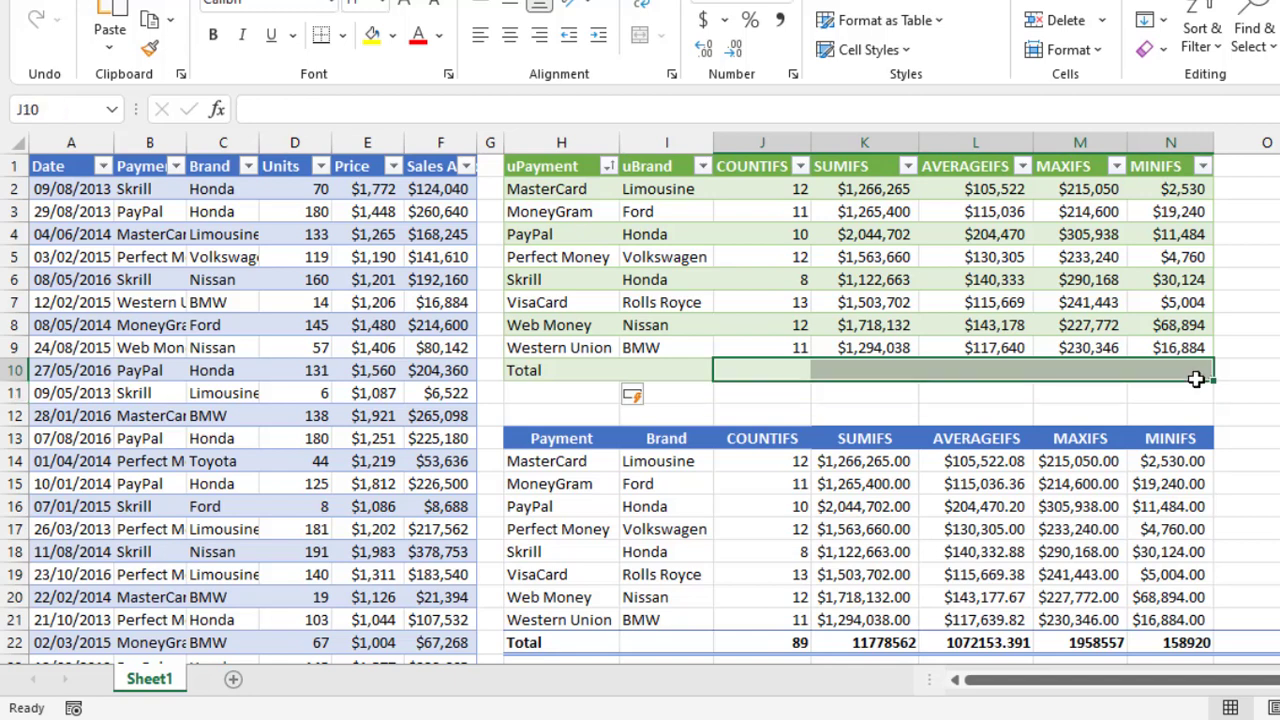
pyautogui.hotkey('alt', '=')
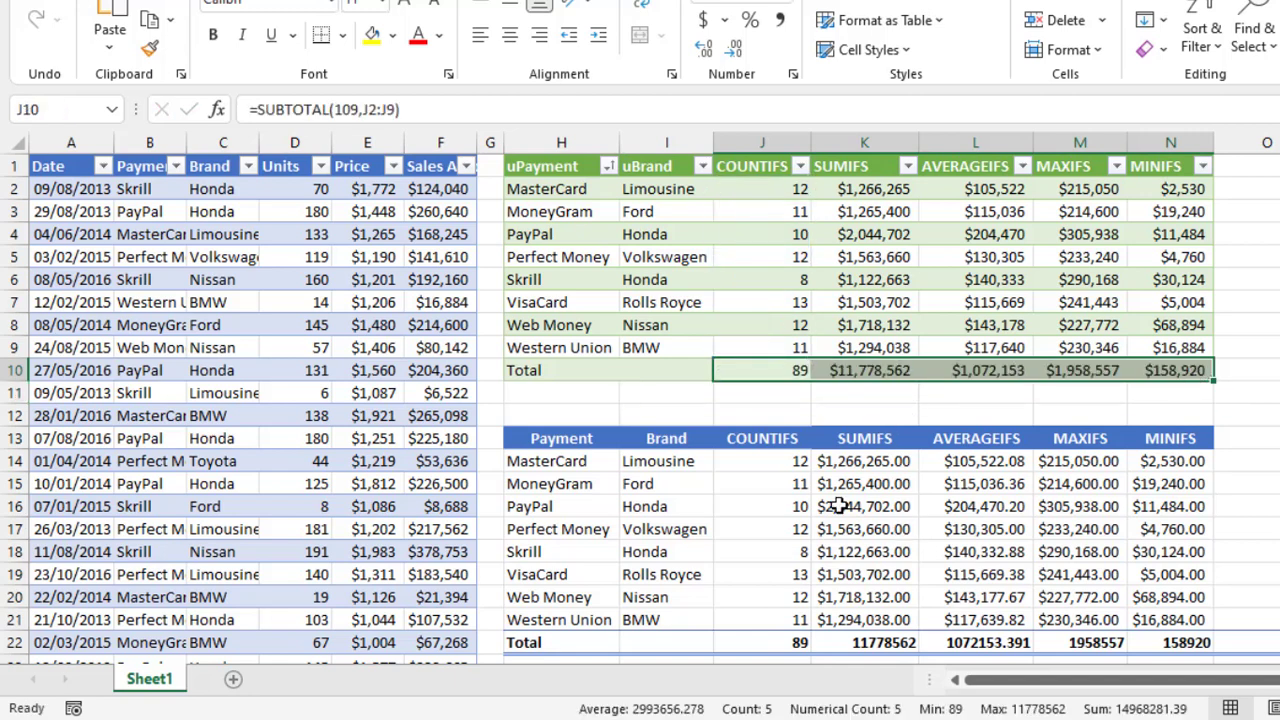
# - Format the J22:N22 totals as currency with two decimals and compare the SUMIFS cells of both tables
pyautogui.moveTo(794, 643); pyautogui.dragTo(1178, 643)
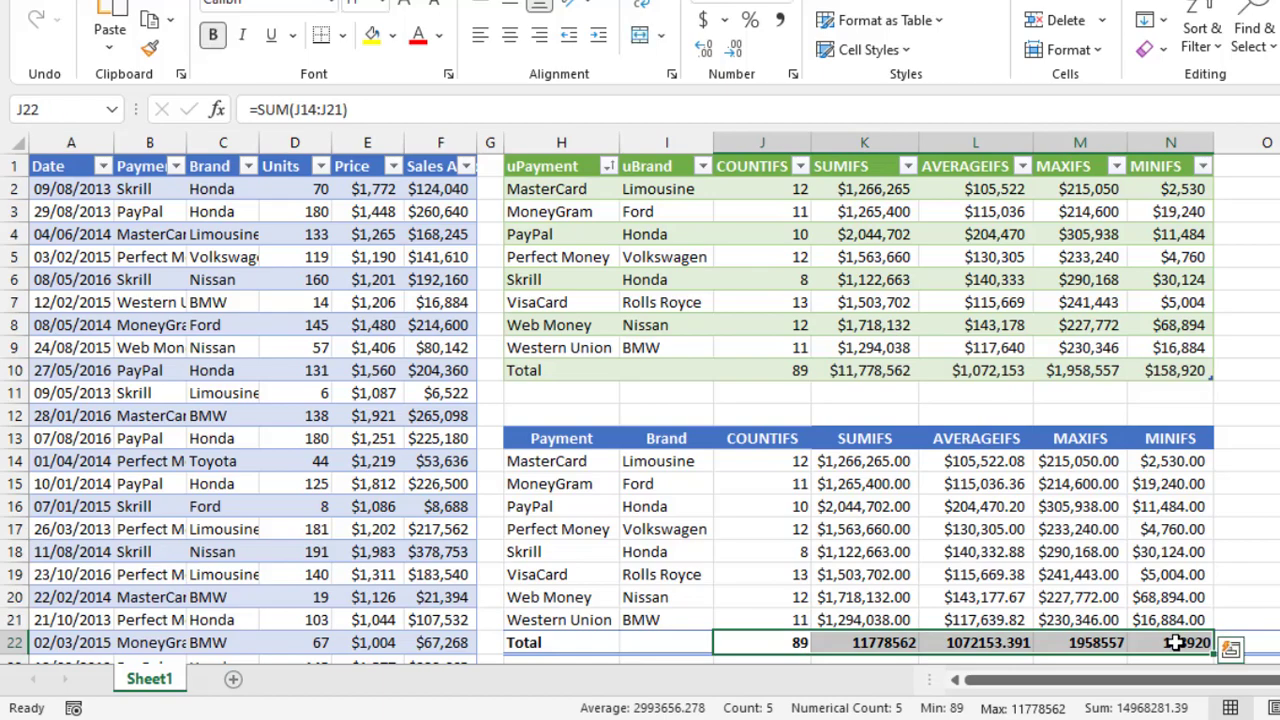
pyautogui.hotkey('ctrl', 'shift', '4')
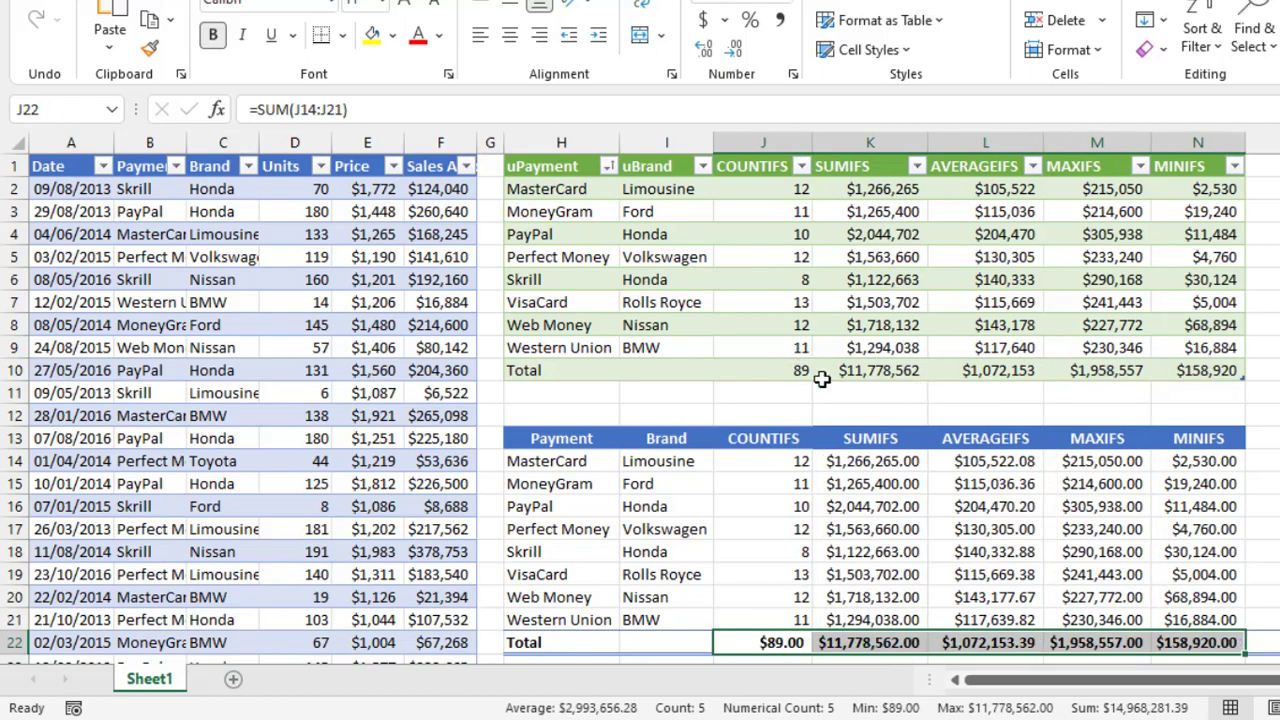
pyautogui.click(883, 378)
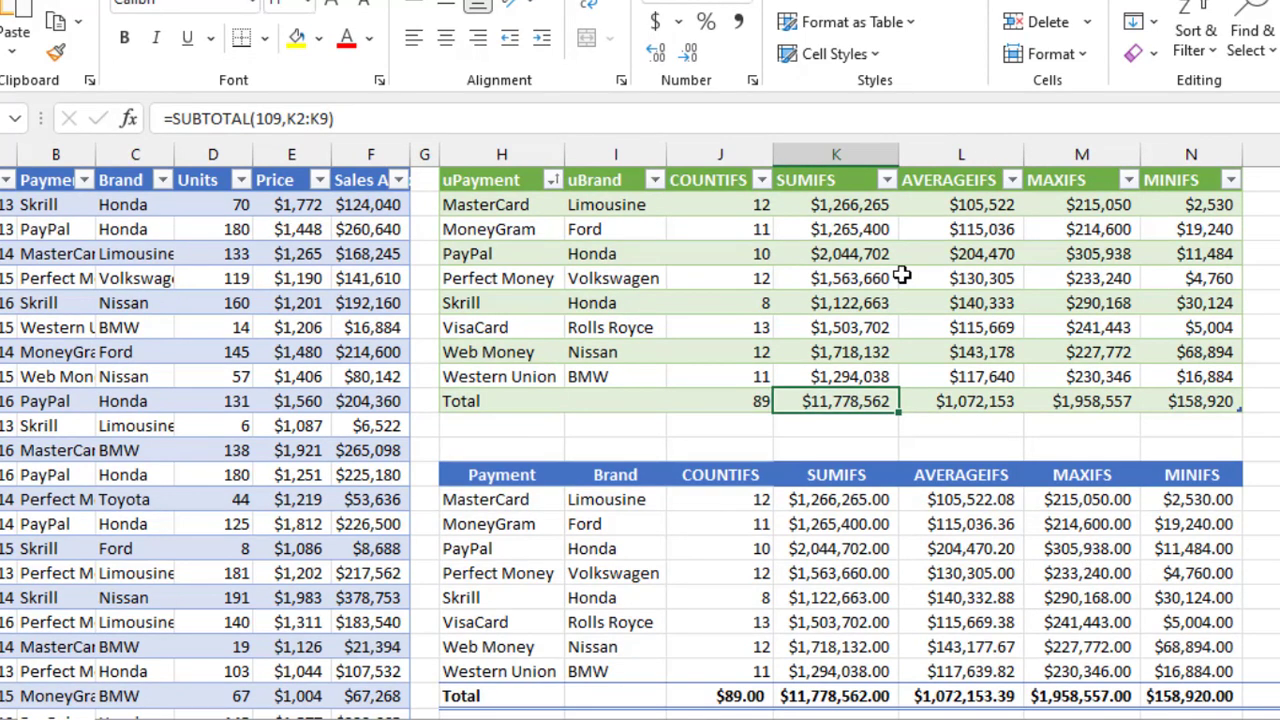
pyautogui.click(868, 538)
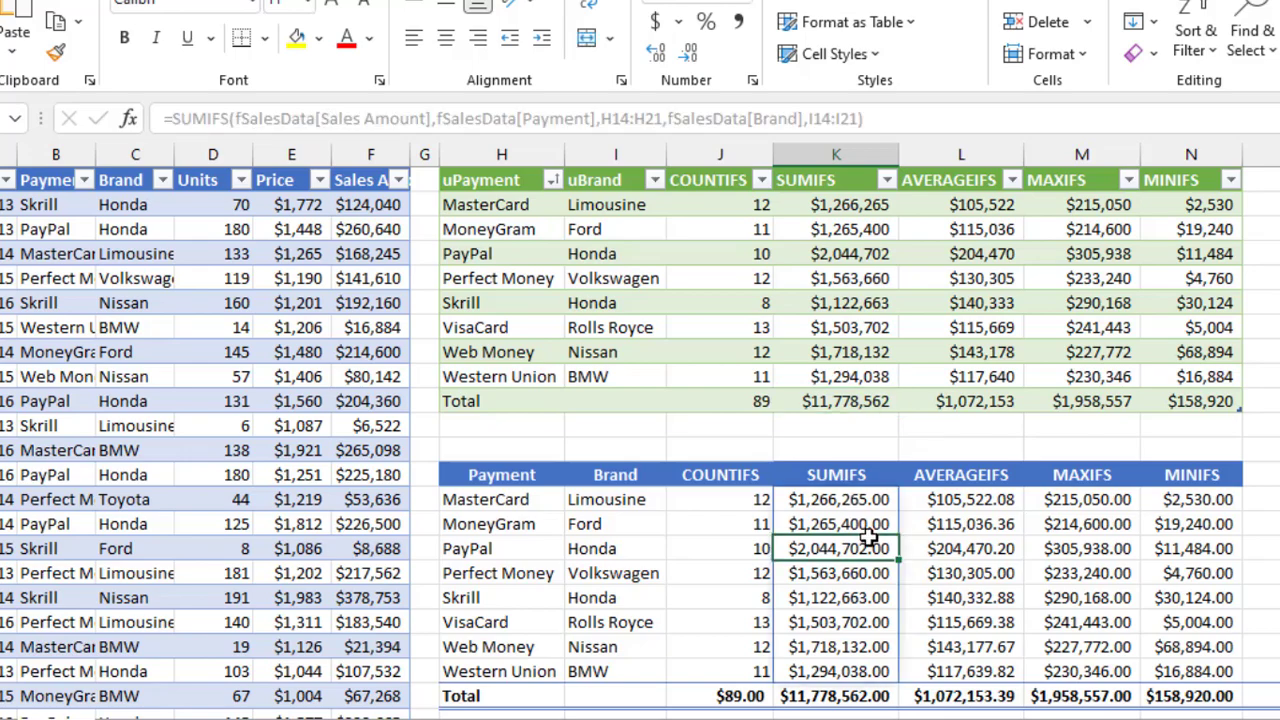
pyautogui.click(850, 303)
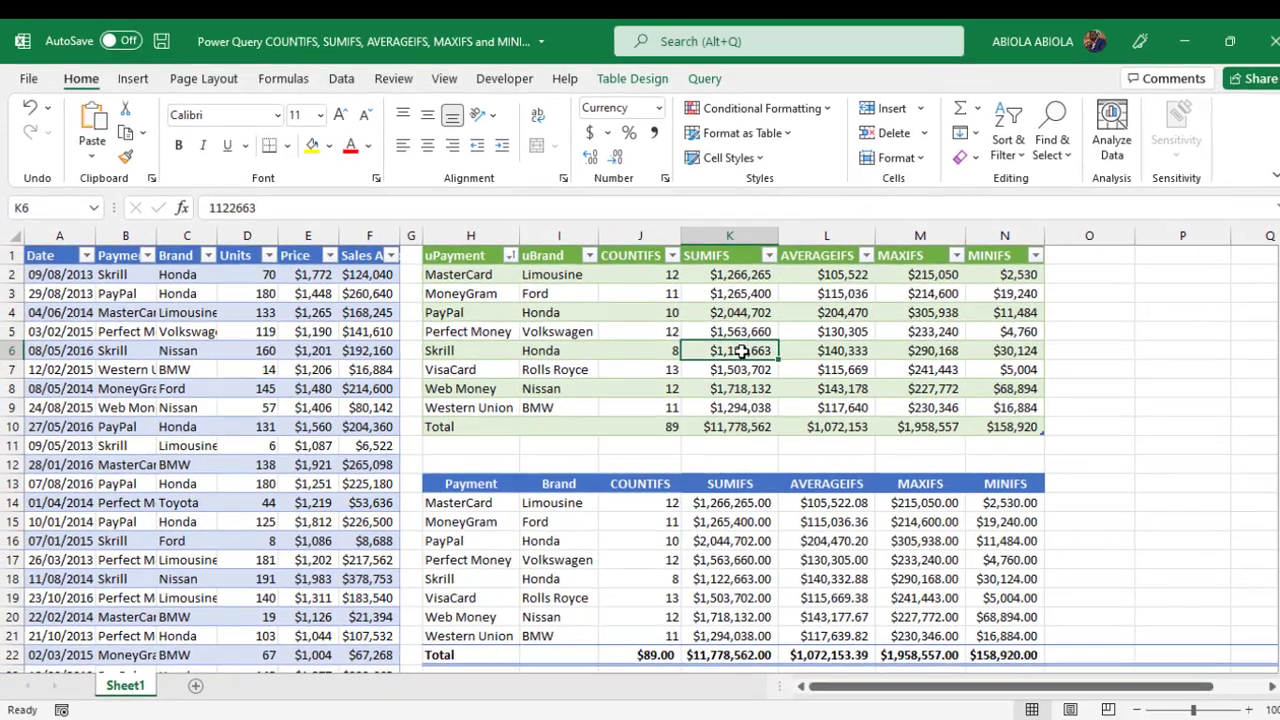